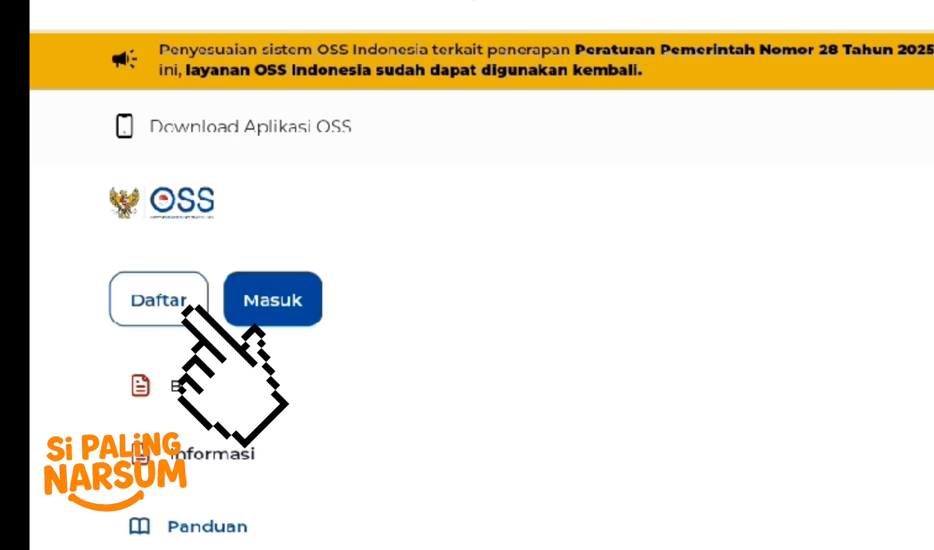
- Open the OSS account registration form and choose Orang Perseorangan as the business actor type
{"action": "left_click", "coordinate": [159, 300]}
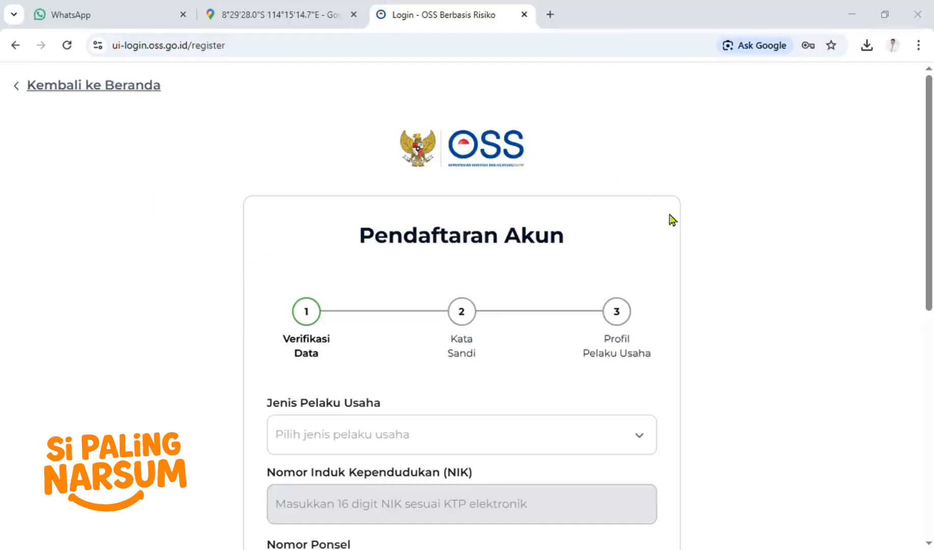
{"action": "left_click", "coordinate": [724, 209]}
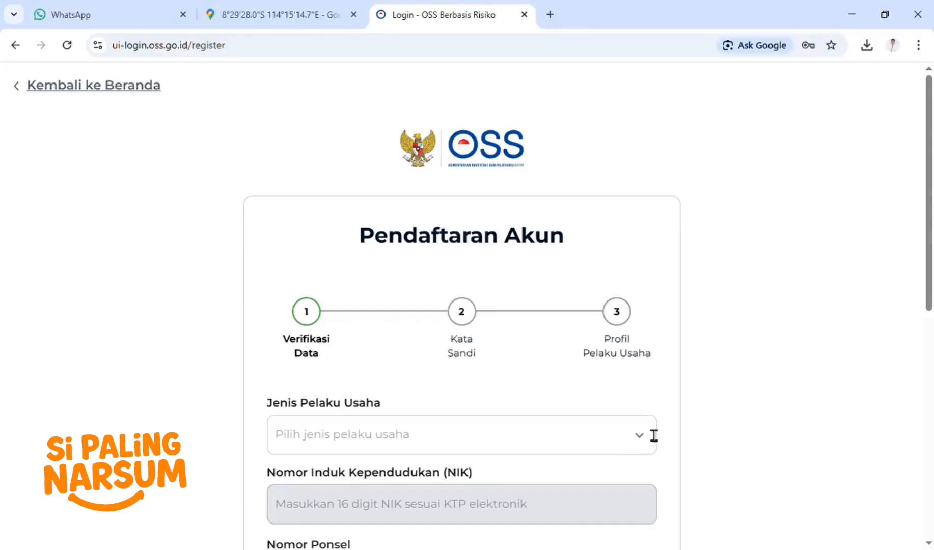
{"action": "left_click_drag", "start_coordinate": [932, 187], "coordinate": [930, 232]}
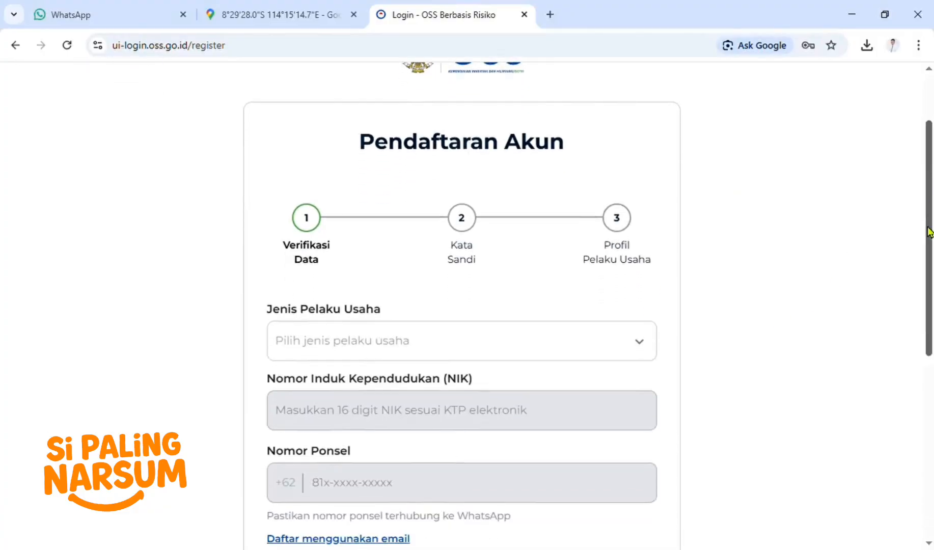
{"action": "left_click", "coordinate": [605, 346]}
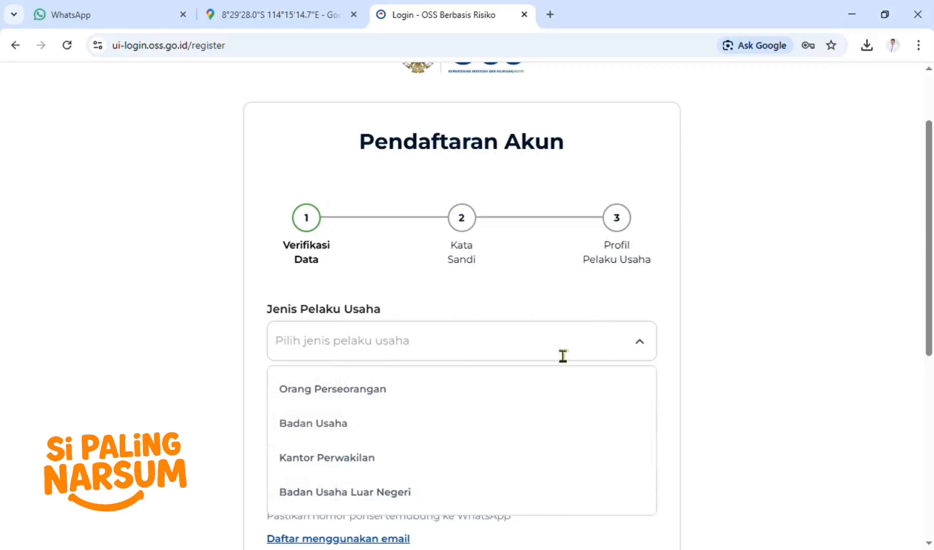
{"action": "left_click", "coordinate": [422, 393]}
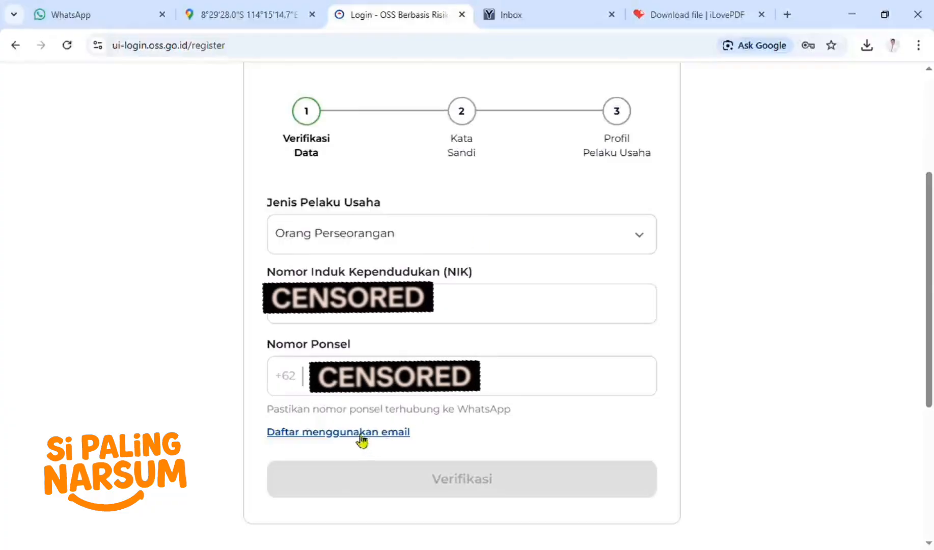
- Change the registration method to email, fill in the applicant's email address and submit the data for verification
{"action": "left_click", "coordinate": [361, 434]}
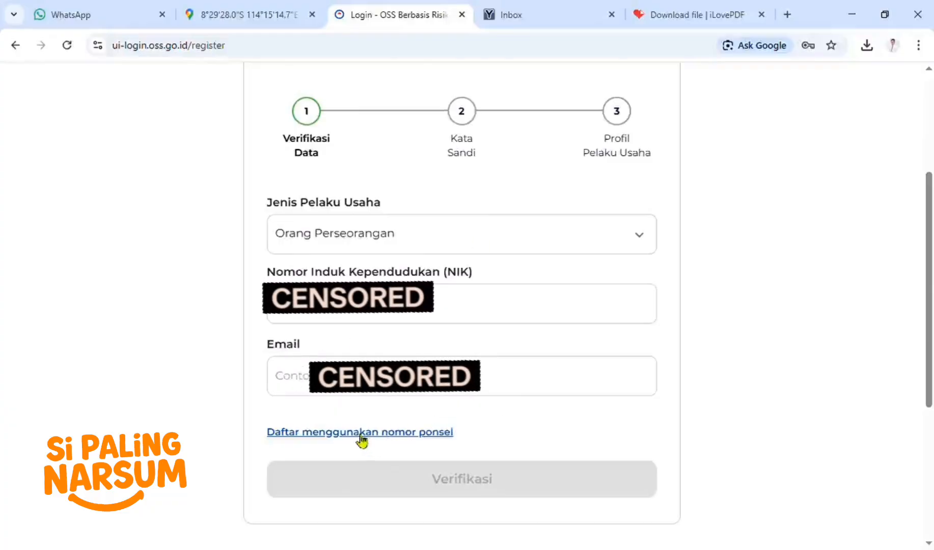
{"action": "left_click", "coordinate": [368, 388]}
{"action": "key", "text": "ctrl+v"}
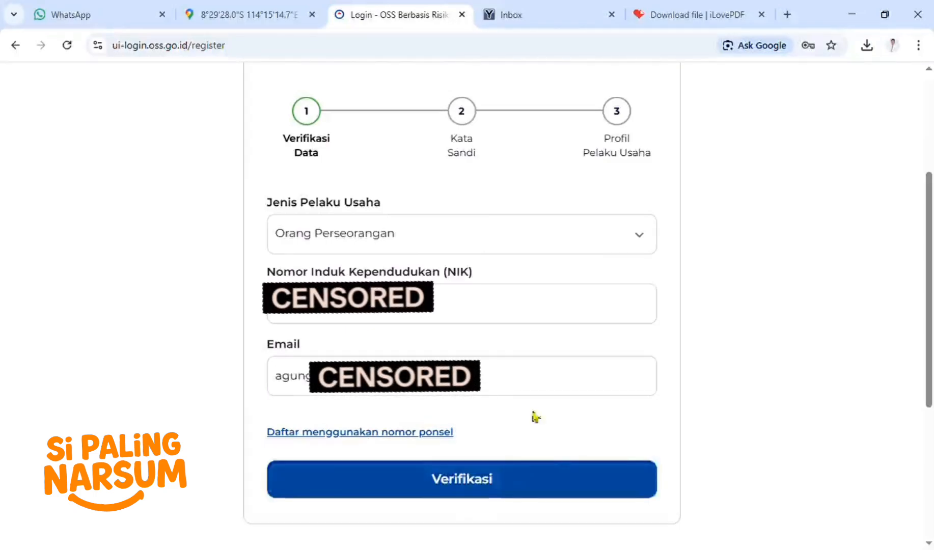
{"action": "left_click", "coordinate": [530, 490]}
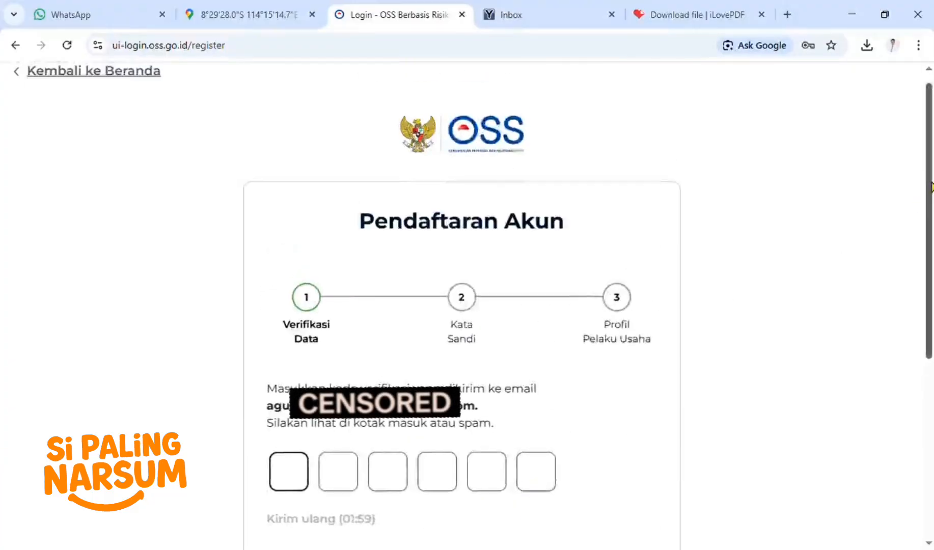
- Check the email inbox for the verification code and enter it in the account registration form
{"action": "left_click_drag", "start_coordinate": [933, 187], "coordinate": [930, 251]}
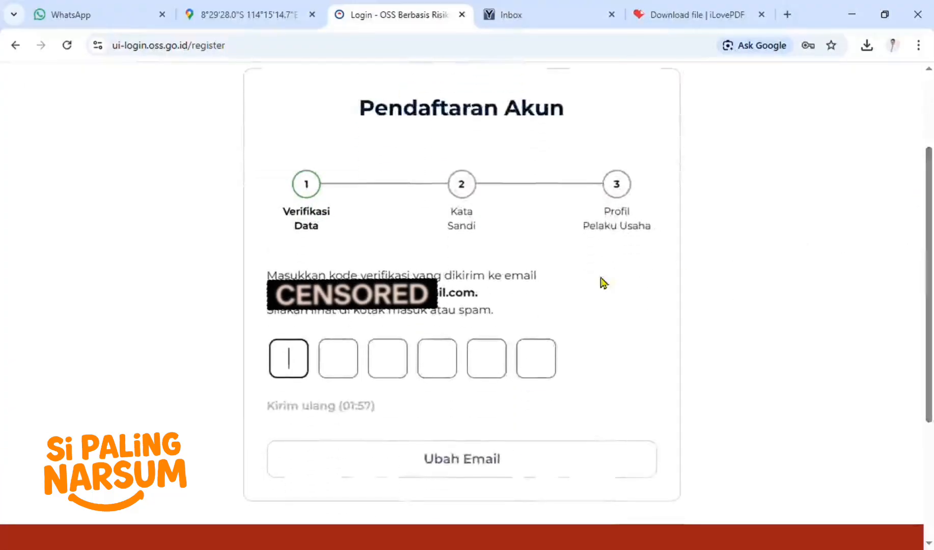
{"action": "left_click", "coordinate": [538, 16]}
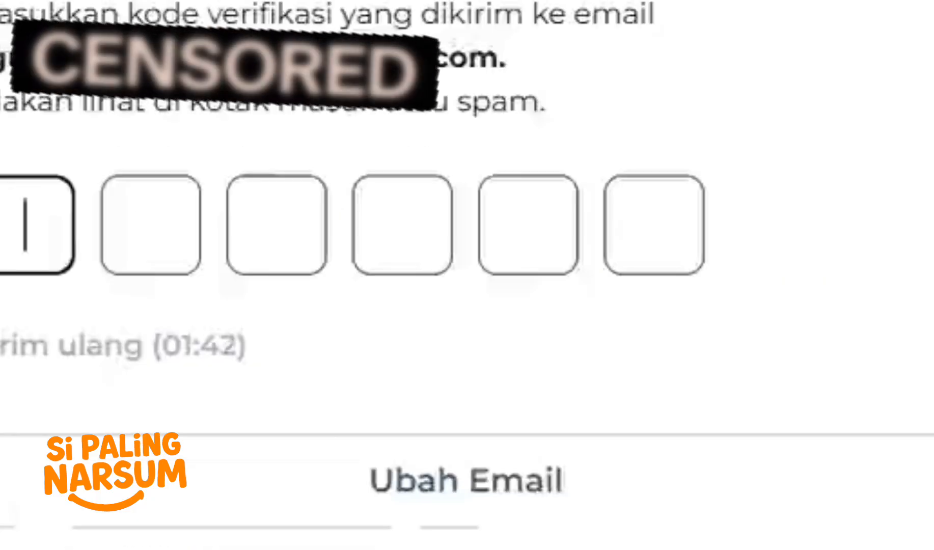
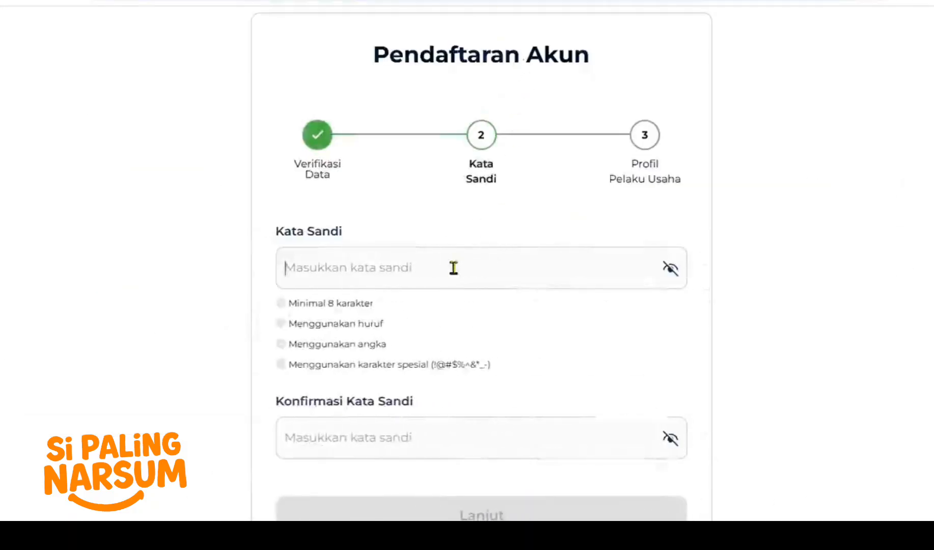
- Enter an account password that meets all the listed requirements and repeat it in the confirmation field
{"action": "left_click", "coordinate": [453, 268]}
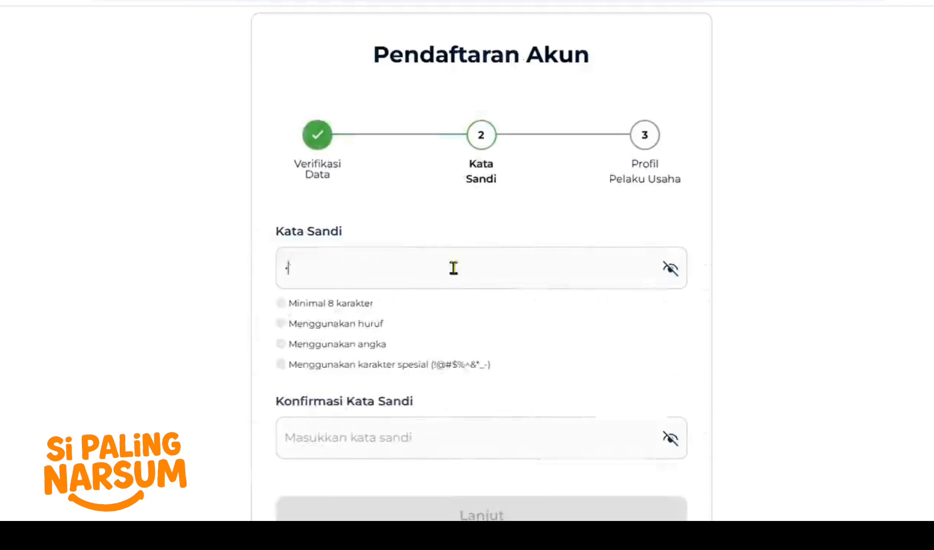
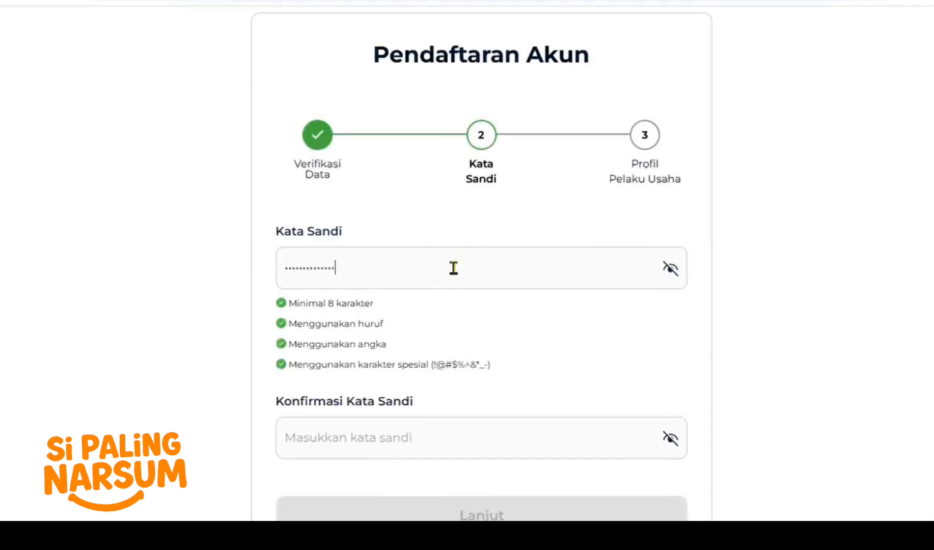
{"action": "left_click", "coordinate": [367, 447]}
{"action": "type", "text": "•••••"}
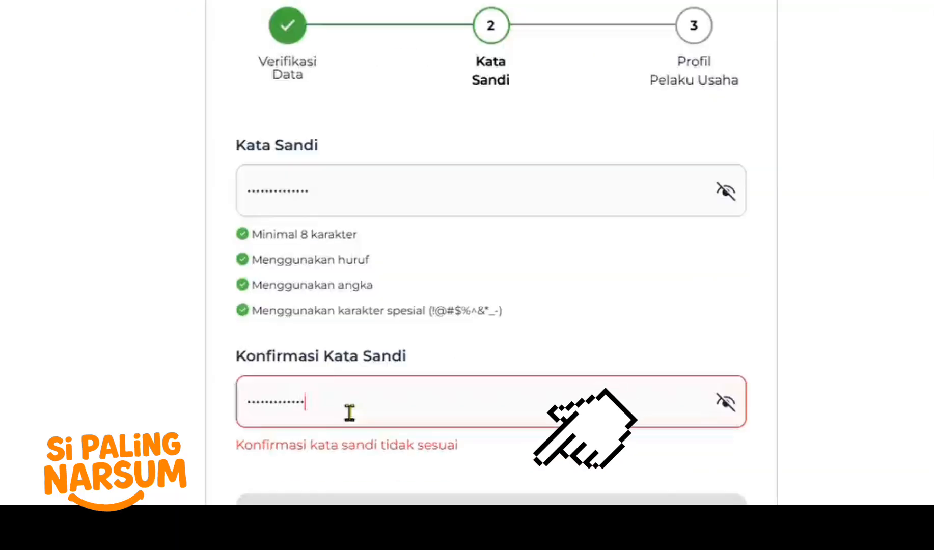
{"action": "type", "text": "!"}
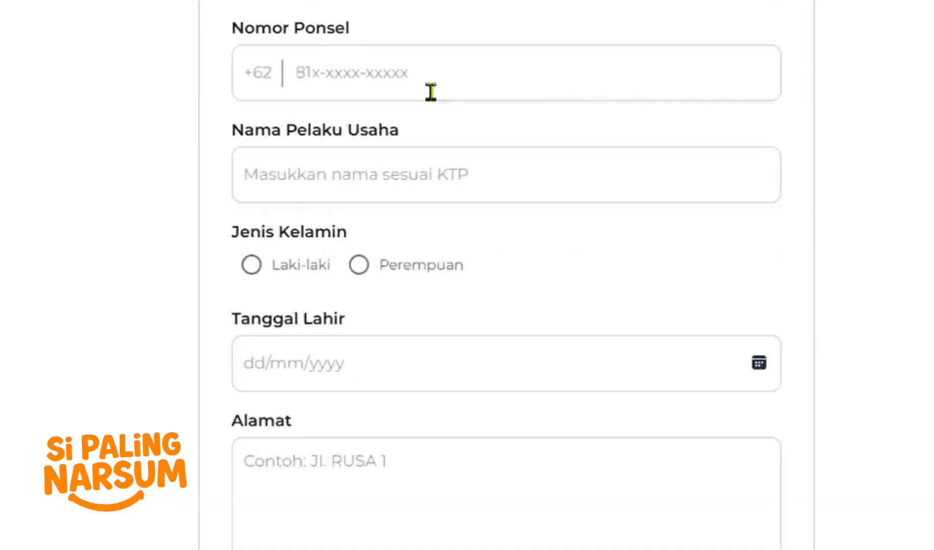
- Fill in the business actor's phone number, full name and date of birth, and choose Laki-laki as the gender
{"action": "type", "text": "8"}
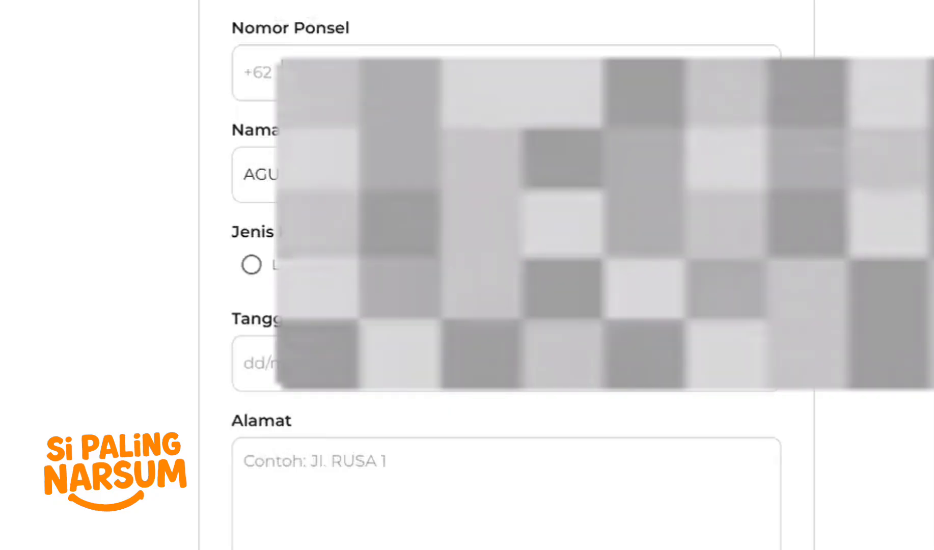
{"action": "left_click", "coordinate": [252, 265]}
{"action": "left_click", "coordinate": [280, 377]}
{"action": "type", "text": "14/0"}
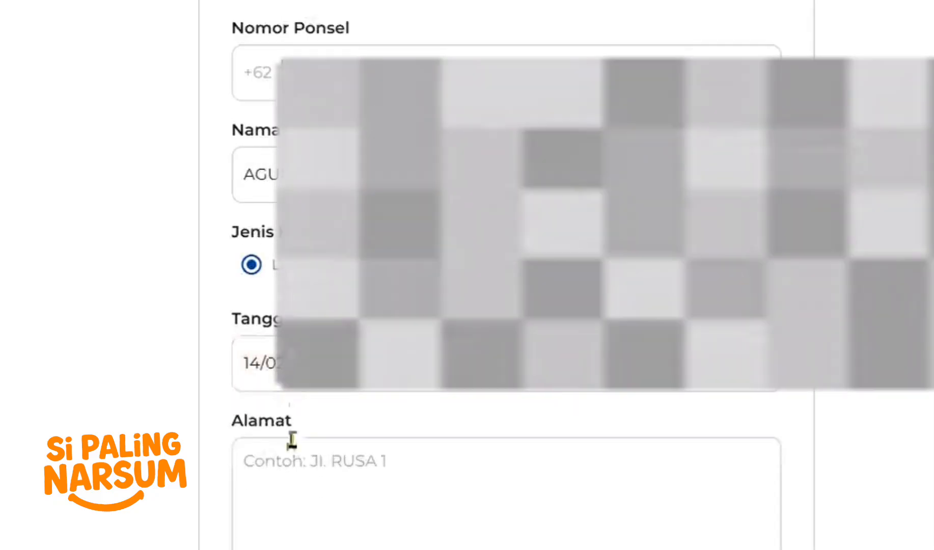
- Enter the business actor's street address in the Alamat field of the profile
{"action": "left_click", "coordinate": [288, 488]}
{"action": "type", "text": "DUSUN"}
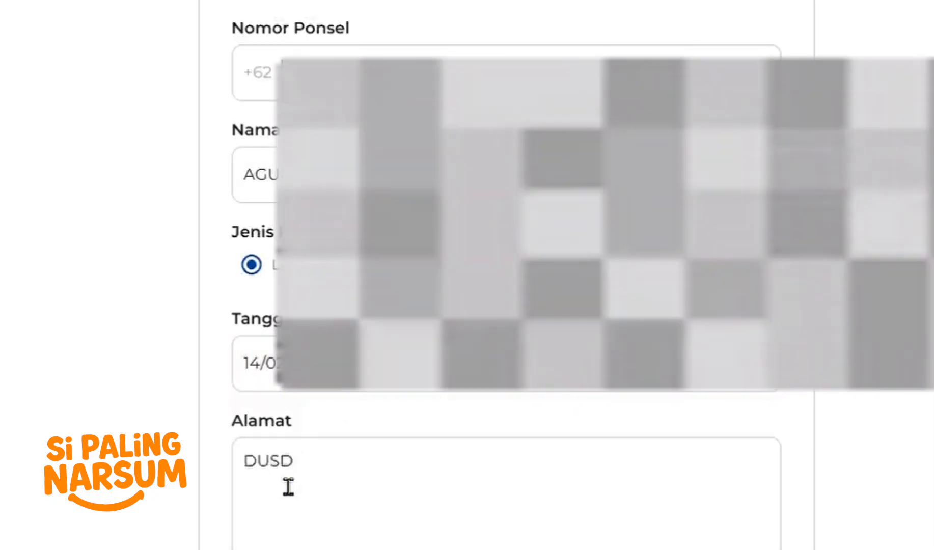
{"action": "type", "text": " KRAJAN, SIDOREJO"}
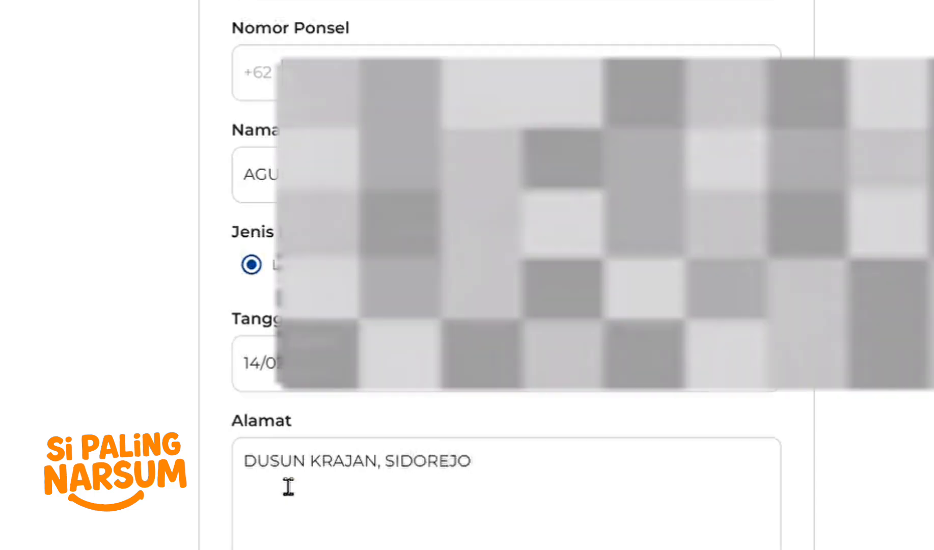
- Select the province and the regency or city of the business actor's address
{"action": "scroll", "coordinate": [288, 487], "scroll_direction": "down", "scroll_amount": 5}
{"action": "scroll", "coordinate": [362, 439], "scroll_direction": "down", "scroll_amount": 3}
{"action": "left_click", "coordinate": [407, 261]}
{"action": "left_click_drag", "start_coordinate": [491, 19], "coordinate": [491, 62]}
{"action": "left_click", "coordinate": [408, 226]}
{"action": "left_click", "coordinate": [648, 262]}
{"action": "left_click", "coordinate": [667, 33]}
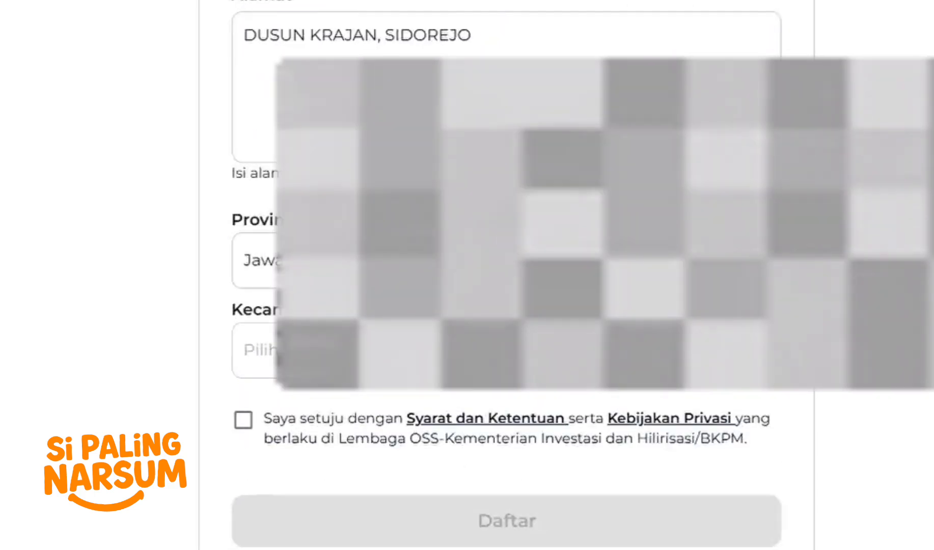
- Select the district (Kecamatan) and the village of the business actor's address
{"action": "left_click", "coordinate": [377, 350]}
{"action": "scroll", "coordinate": [377, 224], "scroll_direction": "down", "scroll_amount": 5}
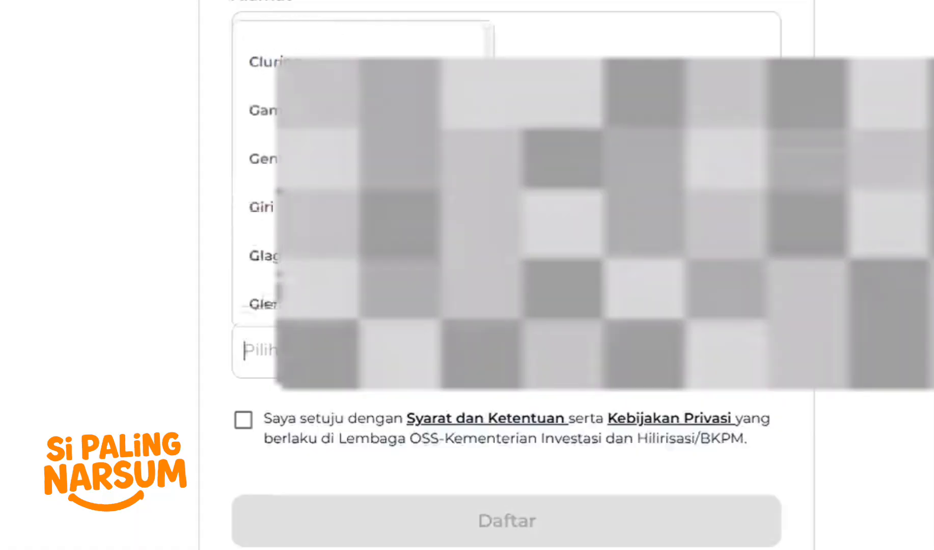
{"action": "scroll", "coordinate": [377, 224], "scroll_direction": "down", "scroll_amount": 2}
{"action": "left_click", "coordinate": [357, 289]}
{"action": "left_click", "coordinate": [647, 351]}
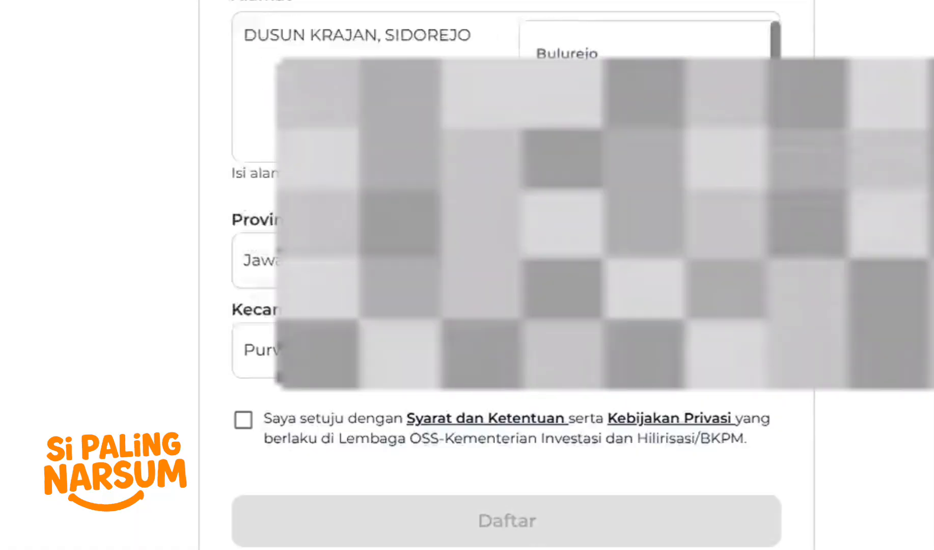
{"action": "scroll", "coordinate": [647, 275], "scroll_direction": "down", "scroll_amount": 1}
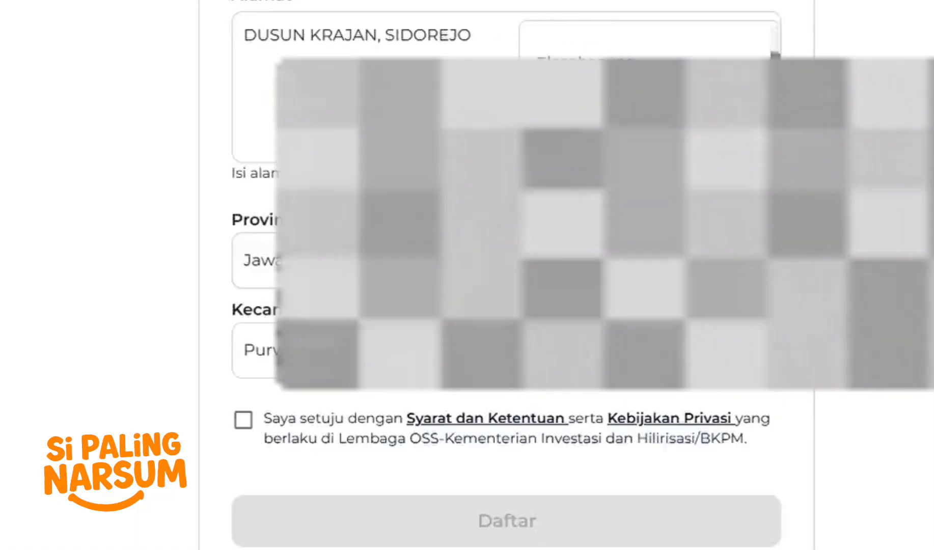
{"action": "left_click", "coordinate": [647, 275]}
- Accept the terms and privacy policy, submit the account registration and continue to the login
{"action": "left_click", "coordinate": [245, 421]}
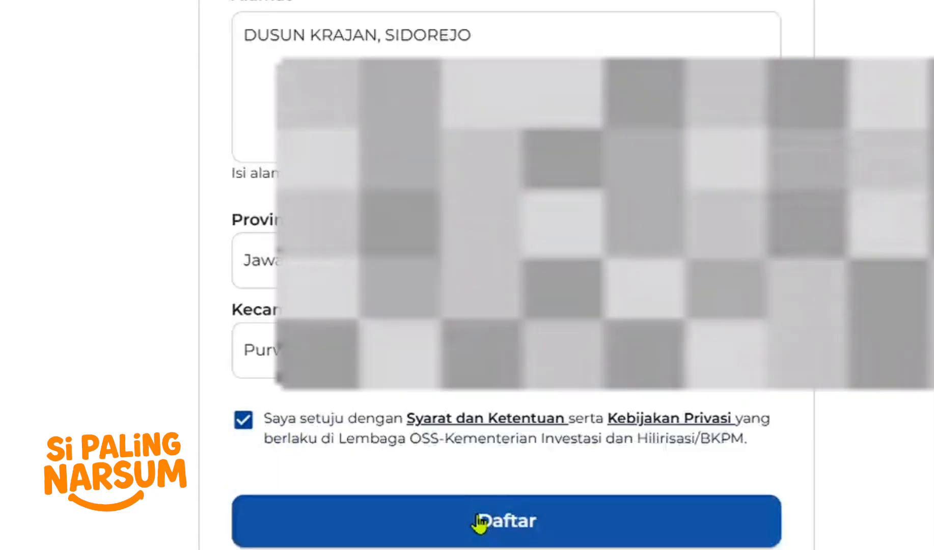
{"action": "left_click", "coordinate": [479, 521]}
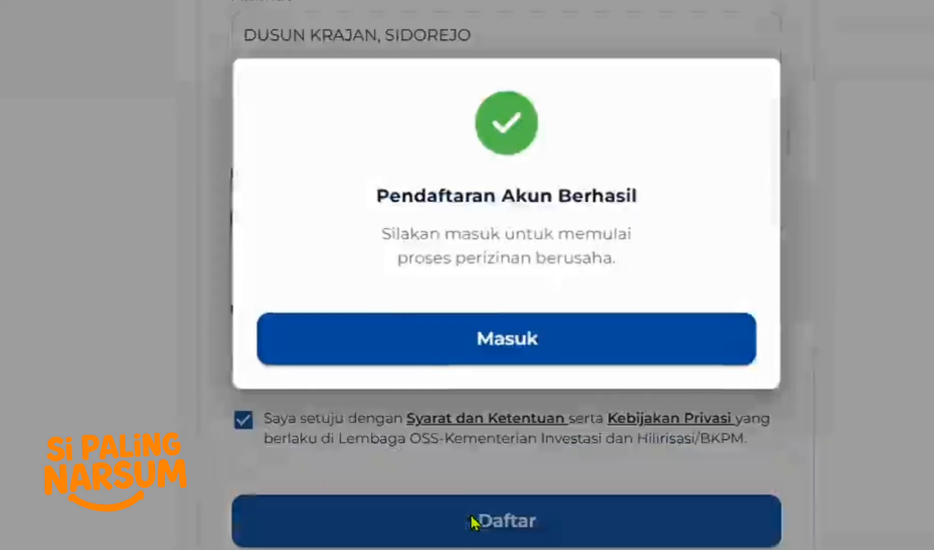
{"action": "left_click", "coordinate": [618, 342]}
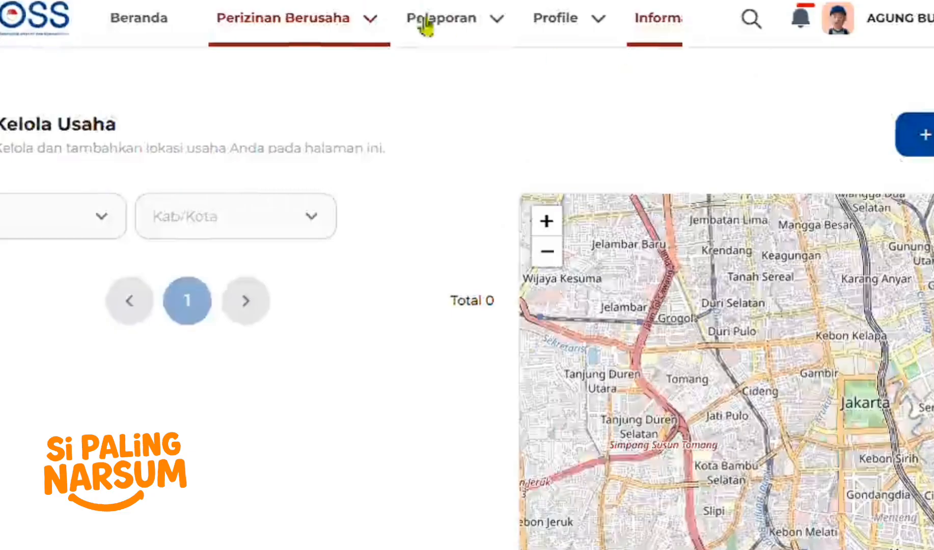
- Open the Lokasi Usaha page under Kelola Usaha in Perizinan Berusaha
{"action": "left_click", "coordinate": [380, 21]}
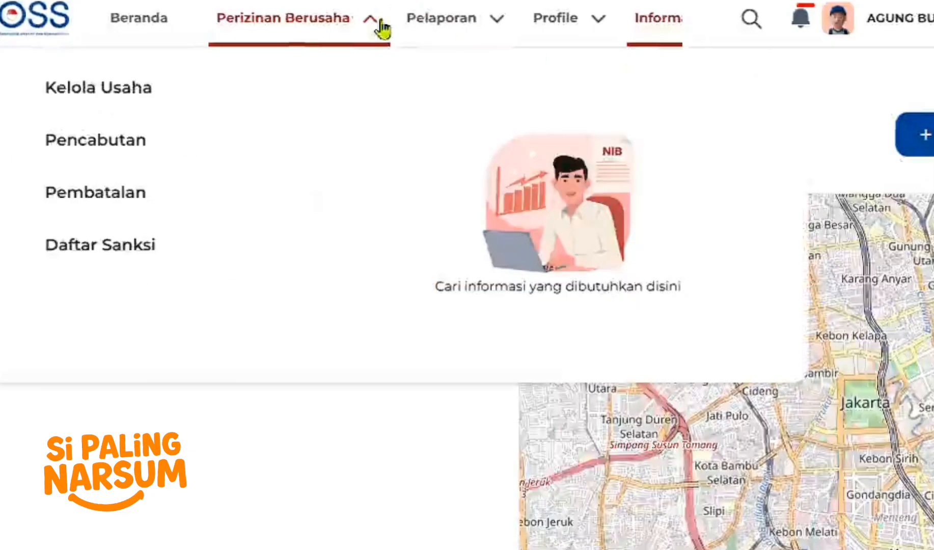
{"action": "left_click", "coordinate": [97, 96]}
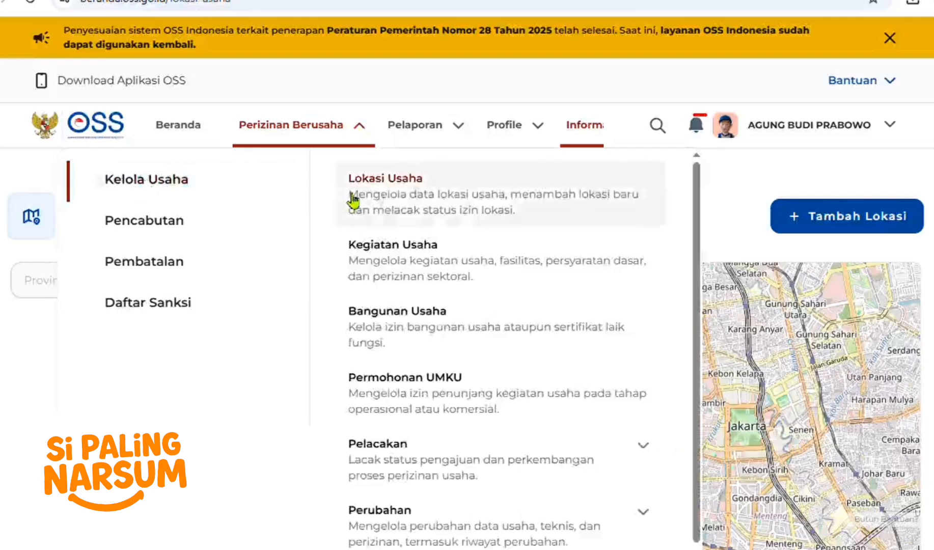
{"action": "left_click", "coordinate": [394, 199]}
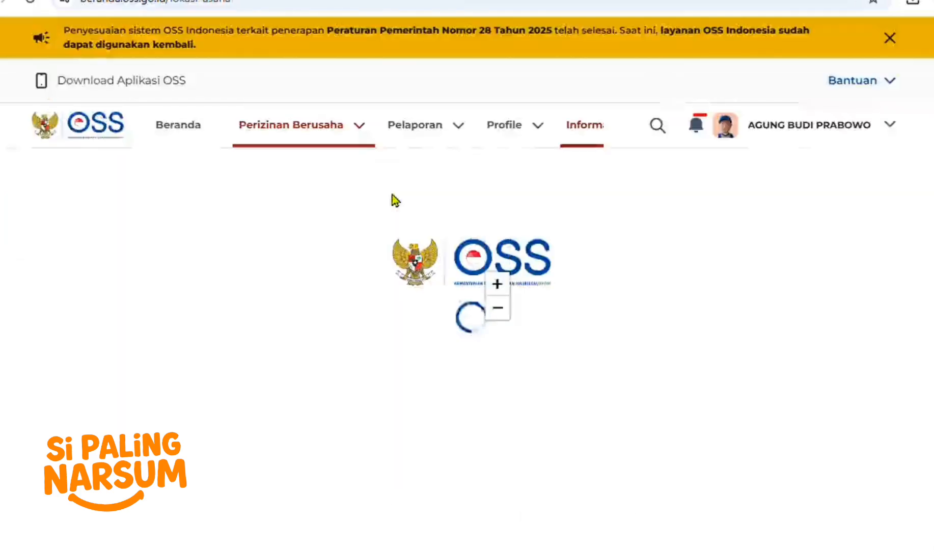
- Start adding a new business location and open the form for adding its position
{"action": "left_click", "coordinate": [821, 229]}
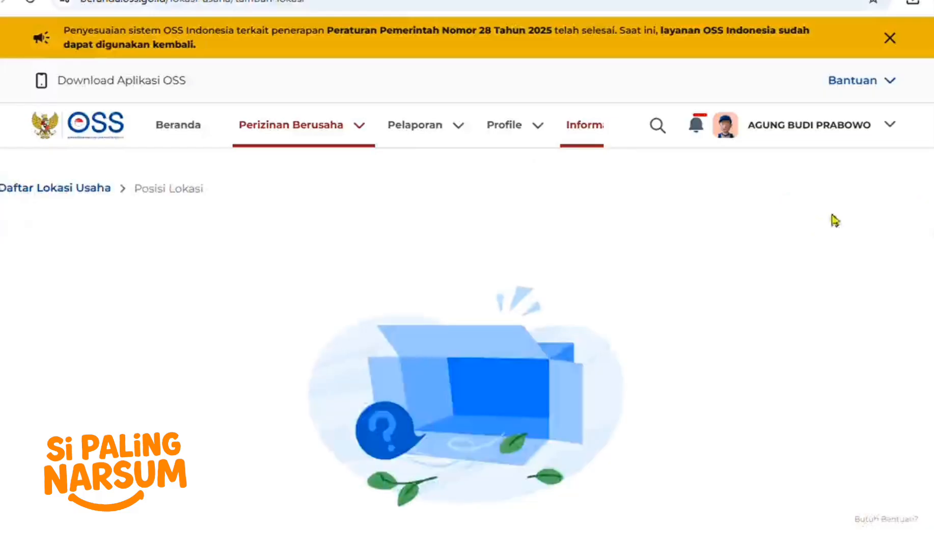
{"action": "scroll", "coordinate": [467, 306], "scroll_direction": "down", "scroll_amount": 5}
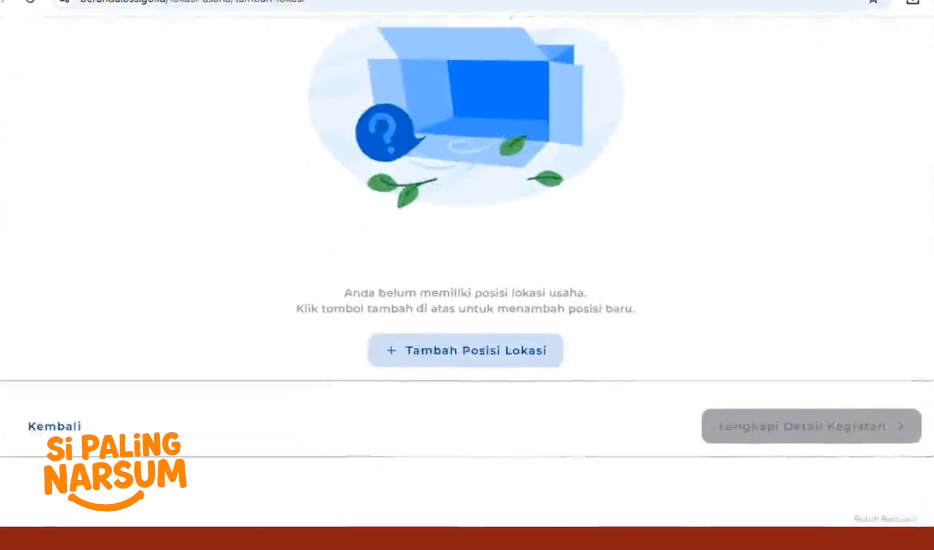
{"action": "left_click", "coordinate": [504, 351]}
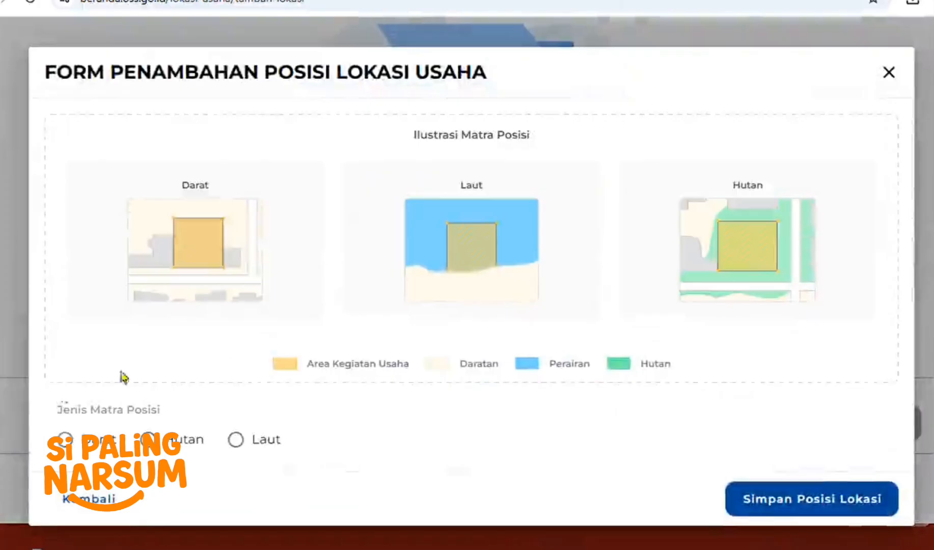
- Set the position type to Darat and the location type to Individual, and request the basic requirements under the Mikro Rendah category
{"action": "left_click", "coordinate": [68, 441]}
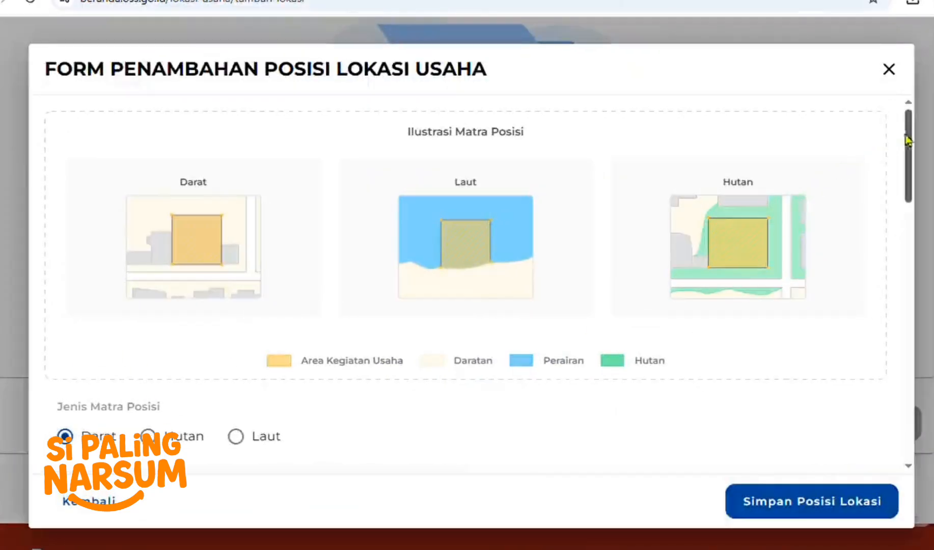
{"action": "left_click_drag", "start_coordinate": [908, 139], "coordinate": [904, 202]}
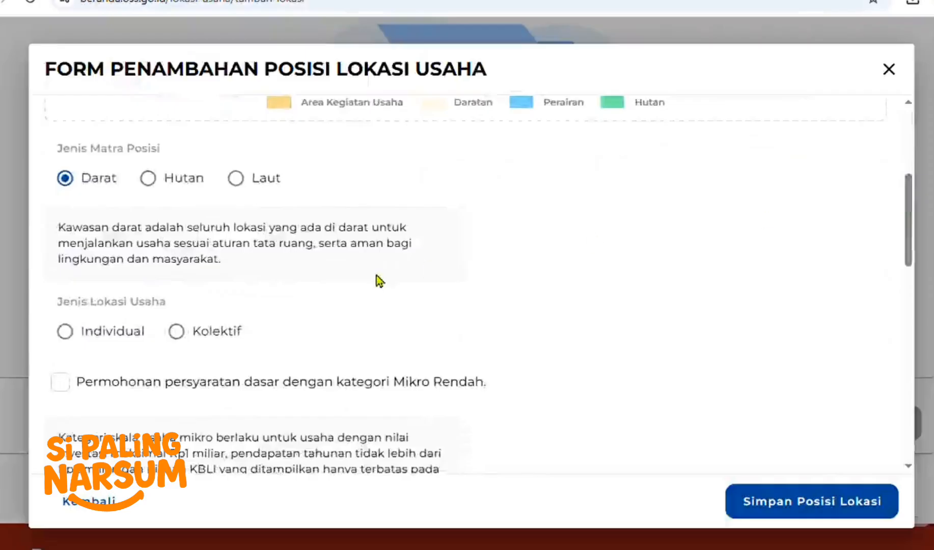
{"action": "left_click", "coordinate": [73, 333]}
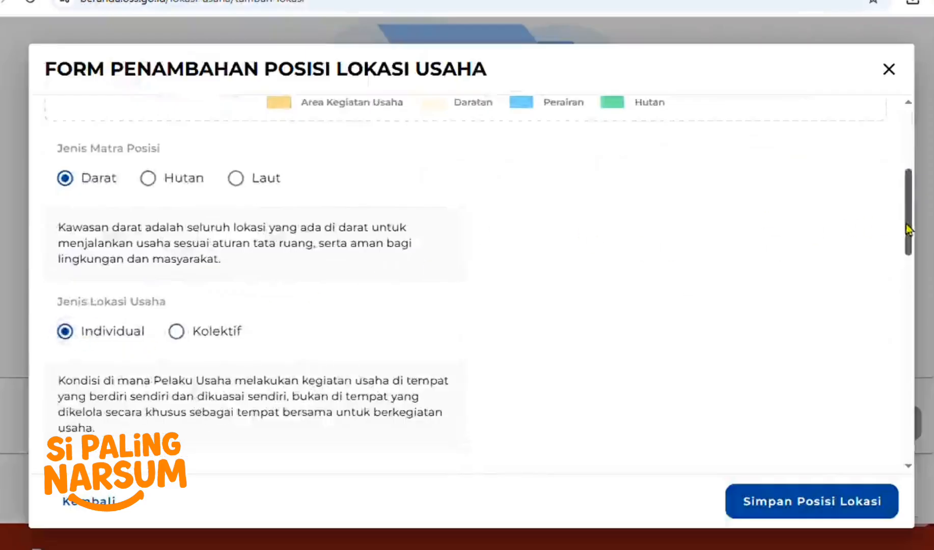
{"action": "left_click_drag", "start_coordinate": [909, 229], "coordinate": [898, 298]}
{"action": "scroll", "coordinate": [108, 340], "scroll_direction": "down", "scroll_amount": 1}
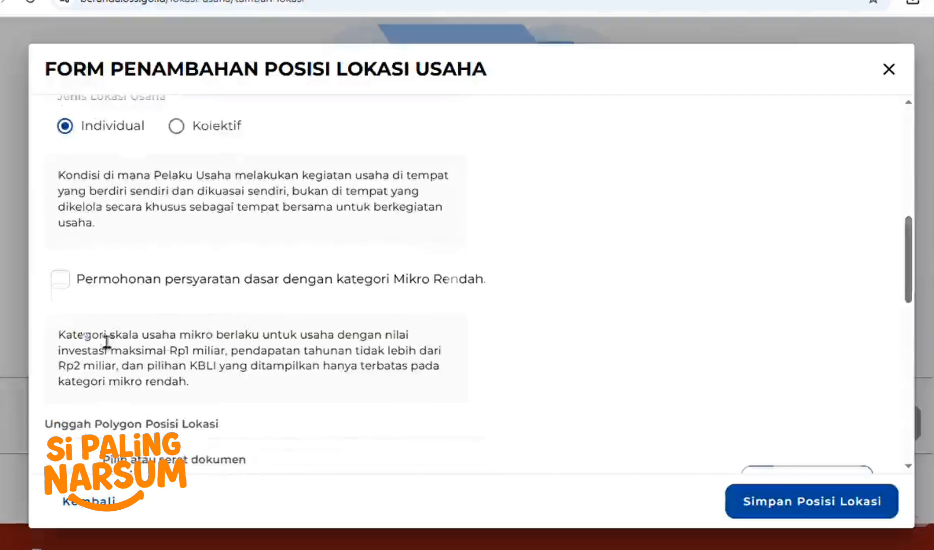
{"action": "left_click", "coordinate": [465, 286]}
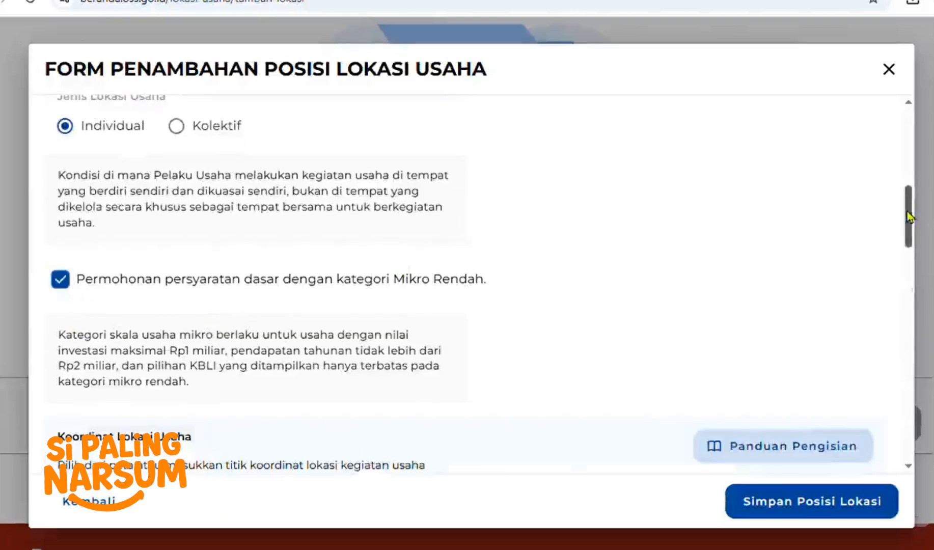
- Place the business location's marker on the coordinate map
{"action": "left_click_drag", "start_coordinate": [909, 214], "coordinate": [910, 279]}
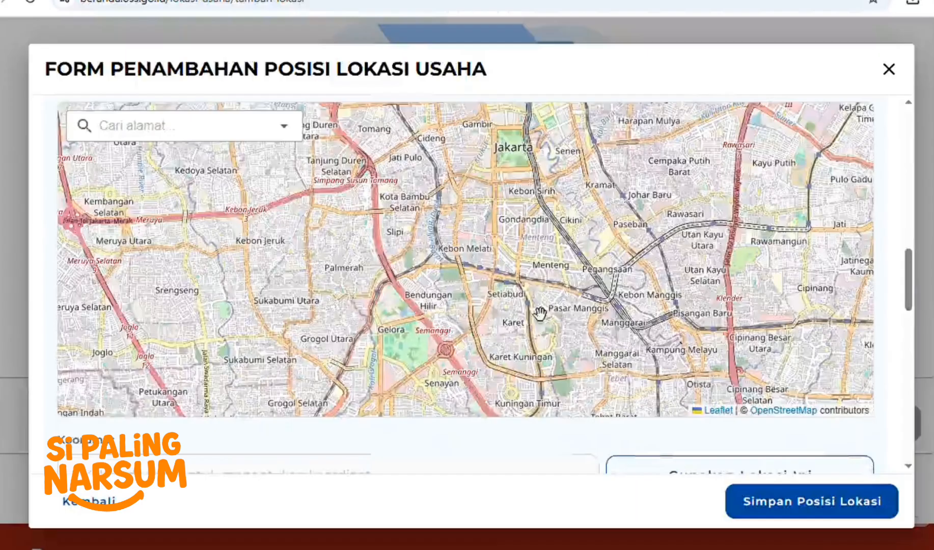
{"action": "left_click_drag", "start_coordinate": [534, 263], "coordinate": [538, 328]}
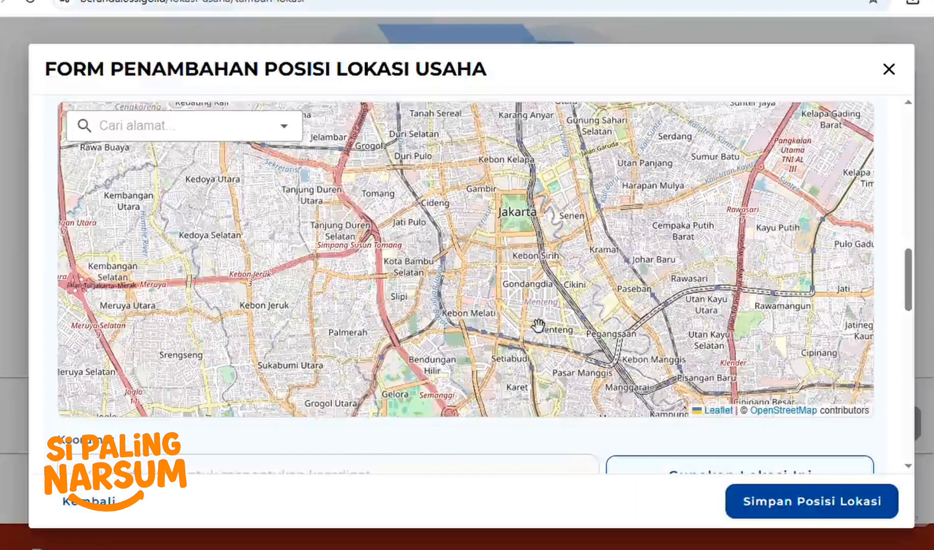
{"action": "double_click", "coordinate": [711, 304]}
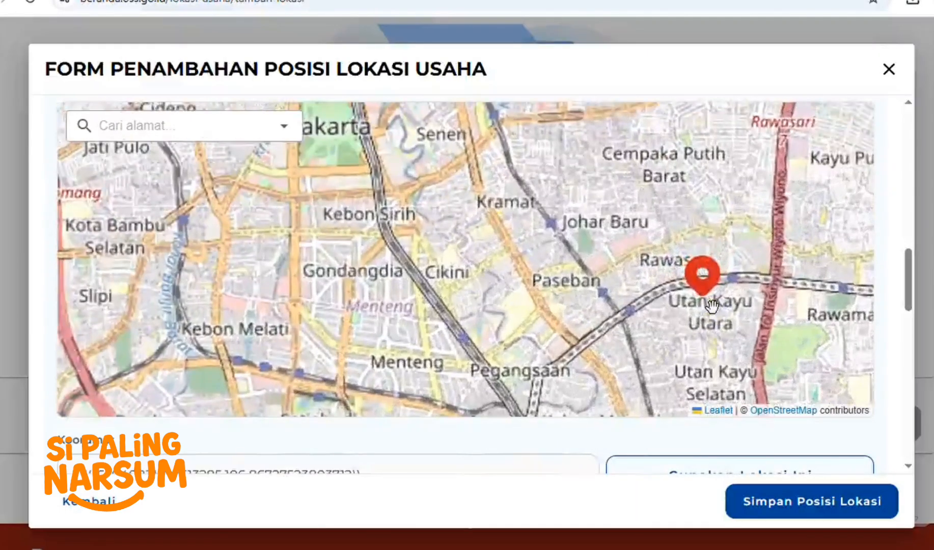
- Set the land area (Luas Lahan) of the business location to 50 M²
{"action": "left_click", "coordinate": [680, 271]}
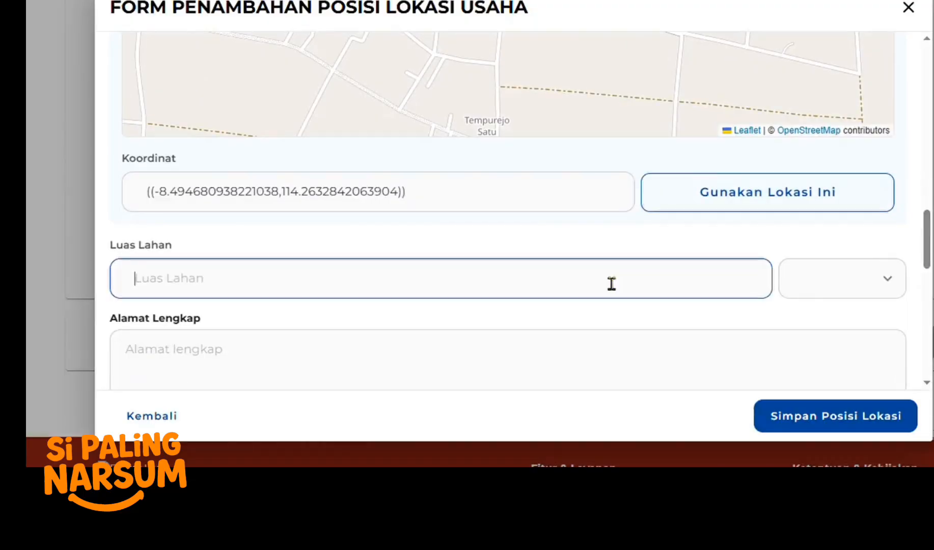
{"action": "type", "text": "50"}
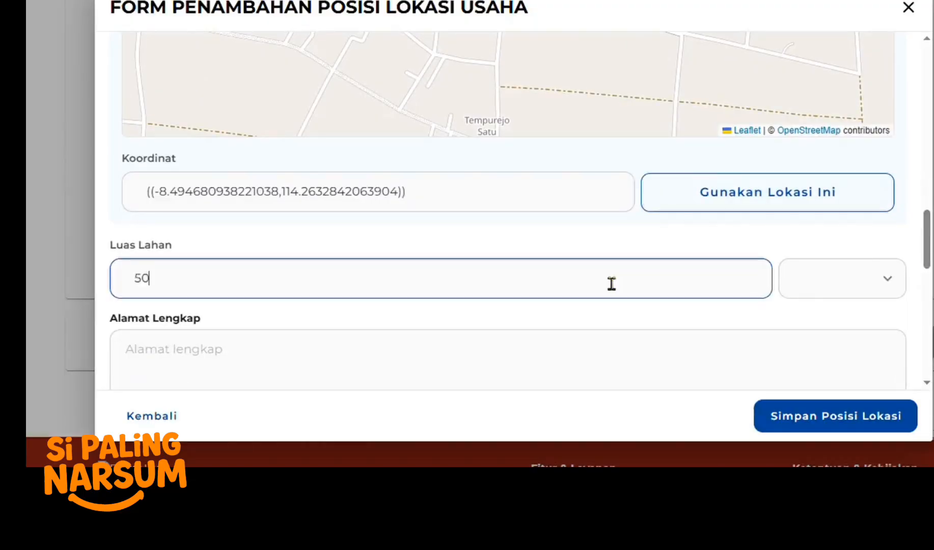
{"action": "left_click", "coordinate": [877, 280]}
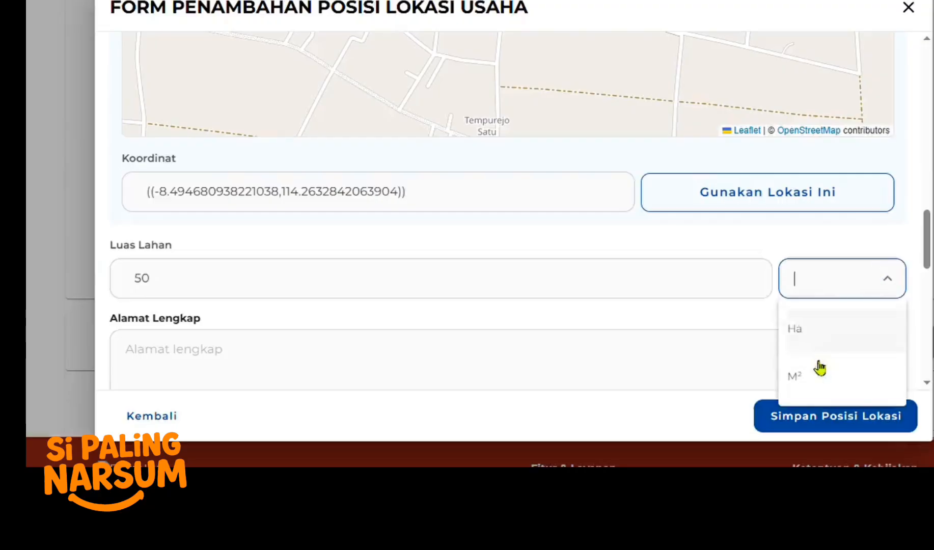
{"action": "left_click", "coordinate": [813, 380]}
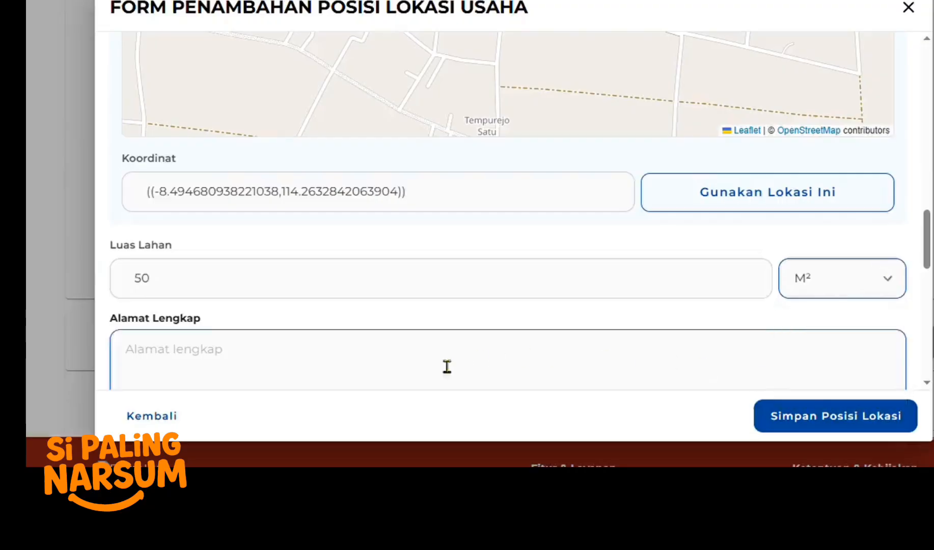
- Enter the full street address of the business location under Alamat Lengkap
{"action": "left_click", "coordinate": [332, 364]}
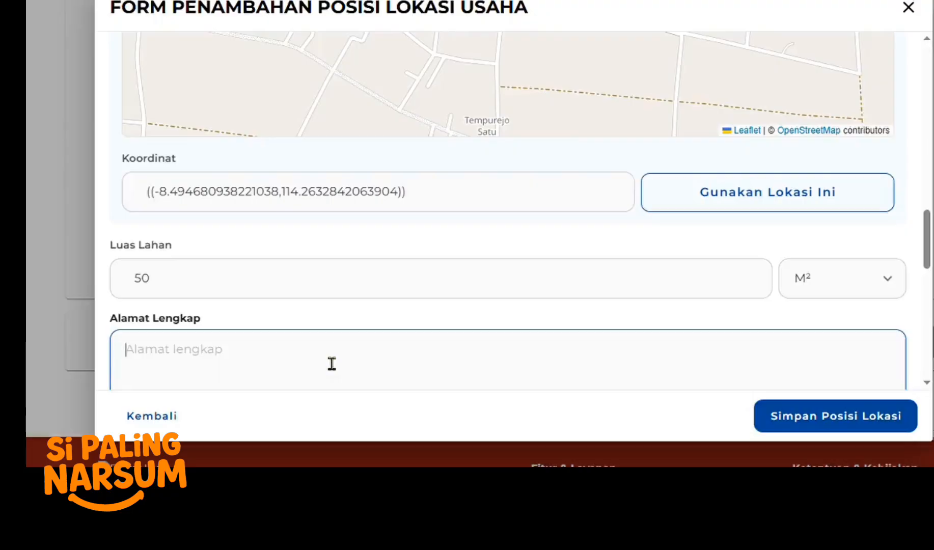
{"action": "type", "text": "Dusun Krajan, Rt"}
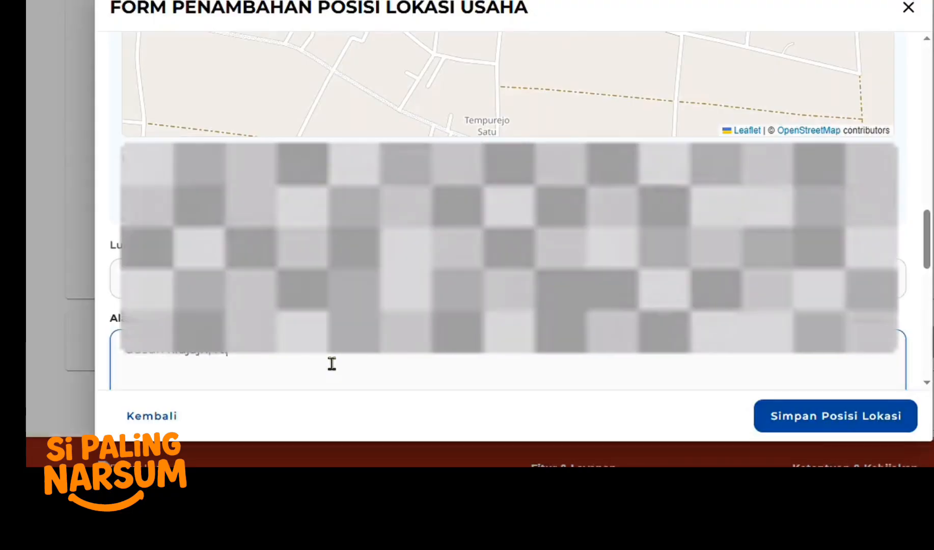
{"action": "key", "text": "BackSpace"}
{"action": "key", "text": "BackSpace"}
{"action": "type", "text": "sidorejo"}
- Select the province and the regency (Kabupaten) of the business location
{"action": "left_click_drag", "start_coordinate": [926, 263], "coordinate": [926, 293]}
{"action": "left_click", "coordinate": [866, 268]}
{"action": "left_click_drag", "start_coordinate": [901, 45], "coordinate": [903, 102]}
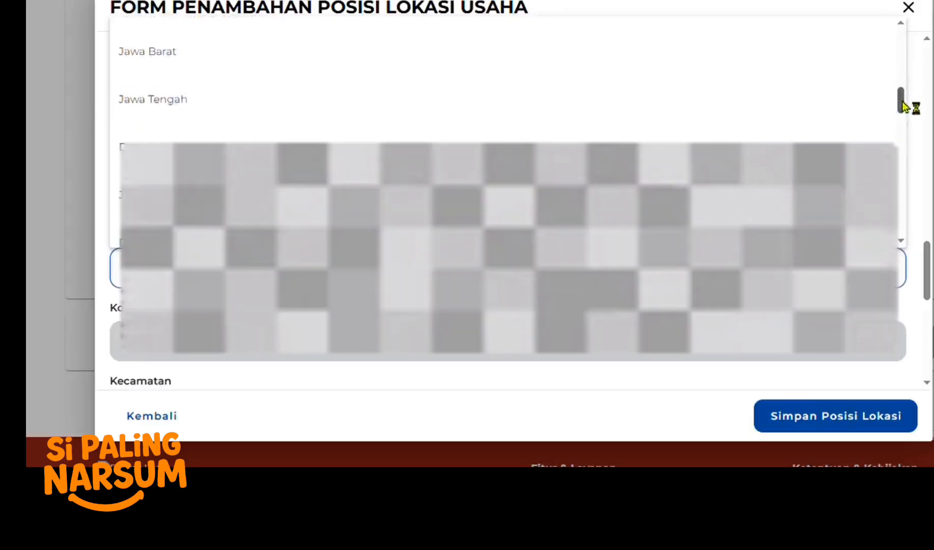
{"action": "left_click", "coordinate": [866, 195]}
{"action": "left_click", "coordinate": [874, 356]}
{"action": "type", "text": "banyu"}
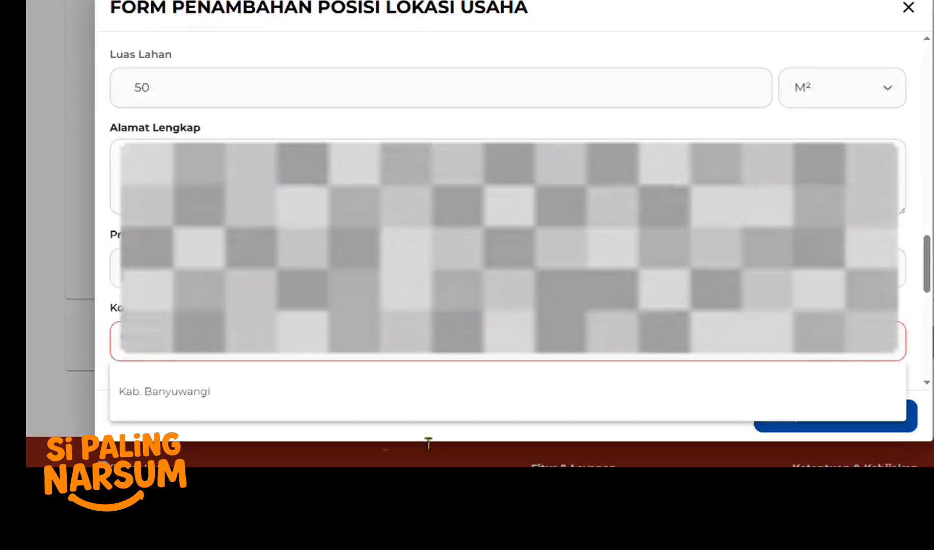
{"action": "left_click", "coordinate": [428, 395]}
- Select the district (Kecamatan) and the village of the business location
{"action": "left_click_drag", "start_coordinate": [928, 273], "coordinate": [928, 313]}
{"action": "left_click", "coordinate": [866, 185]}
{"action": "left_click", "coordinate": [866, 329]}
{"action": "left_click", "coordinate": [866, 257]}
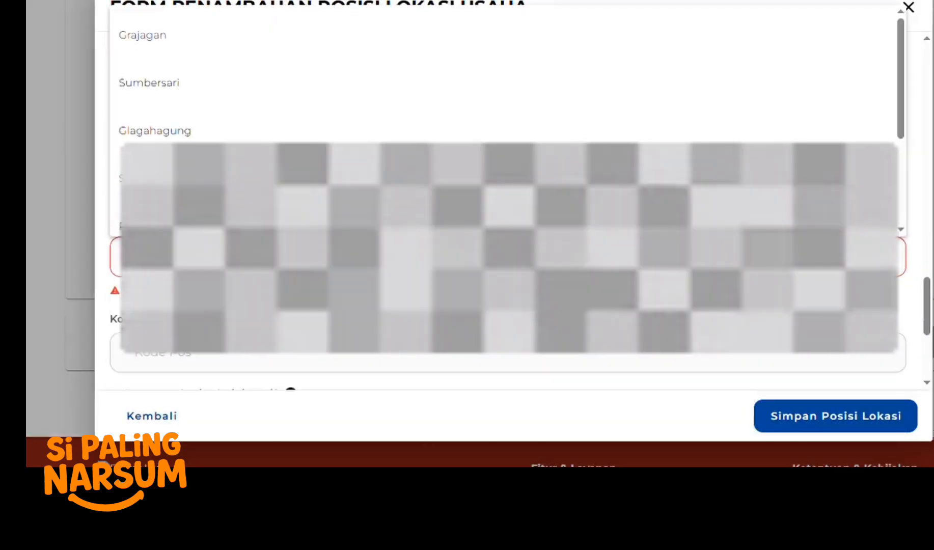
{"action": "left_click", "coordinate": [764, 179]}
- Upload the PDF files for the administrative location document and the front-view photo (Dokumen Foto Tampak Depan)
{"action": "left_click_drag", "start_coordinate": [929, 299], "coordinate": [924, 350]}
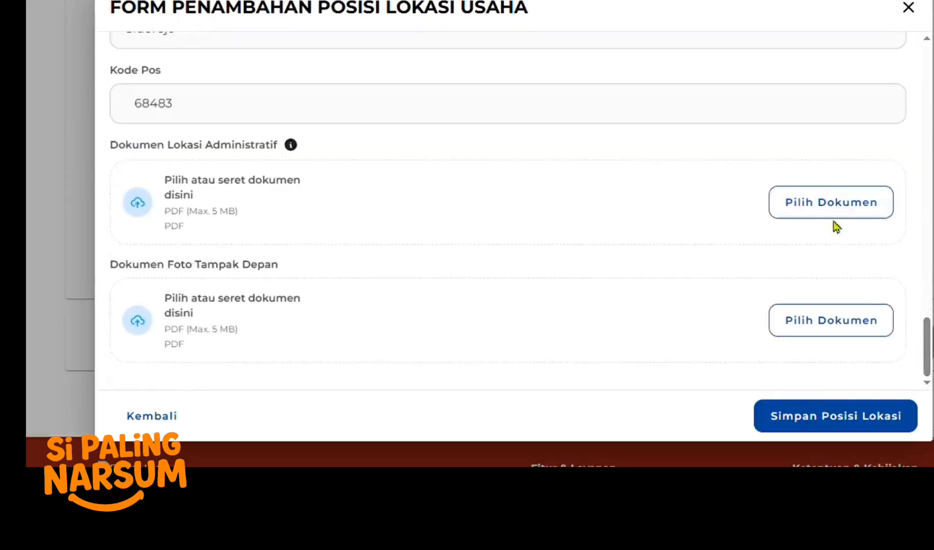
{"action": "left_click", "coordinate": [816, 203]}
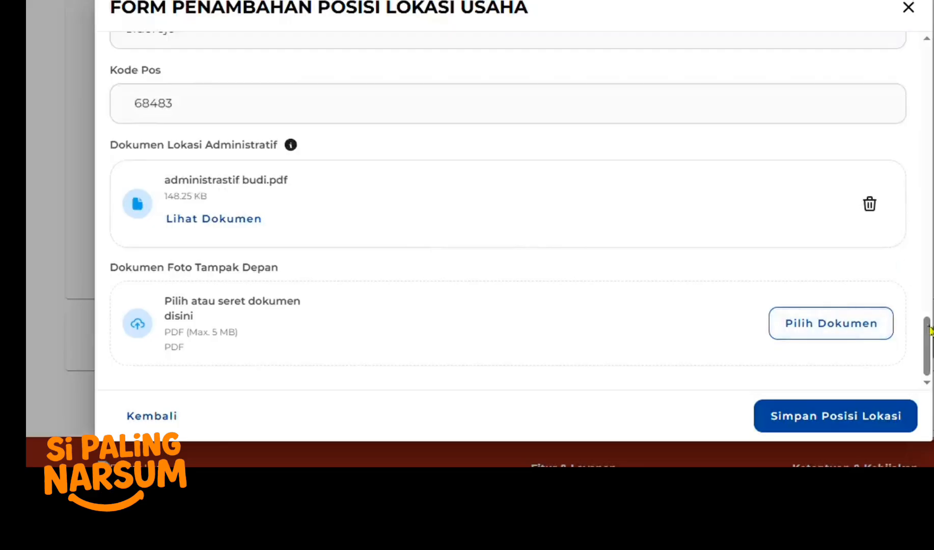
{"action": "left_click", "coordinate": [821, 321]}
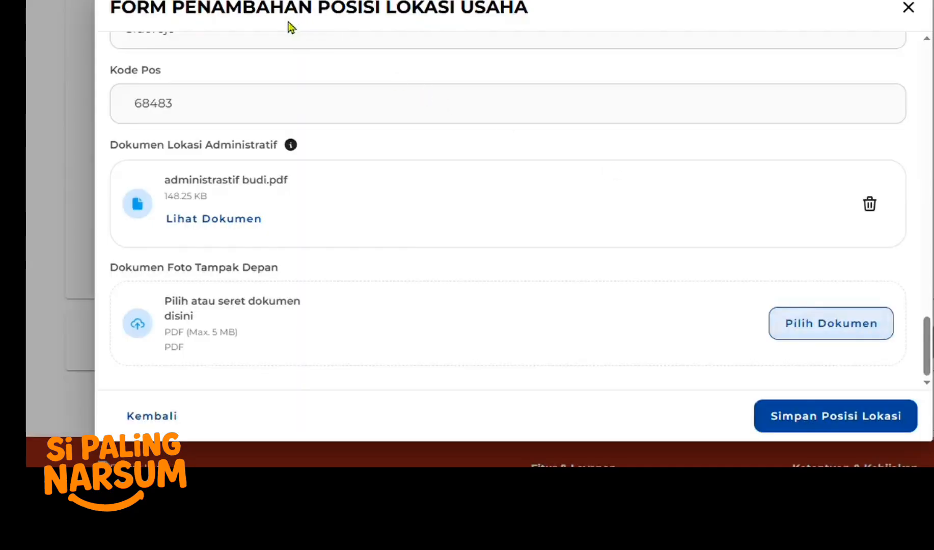
{"action": "left_click", "coordinate": [401, 228]}
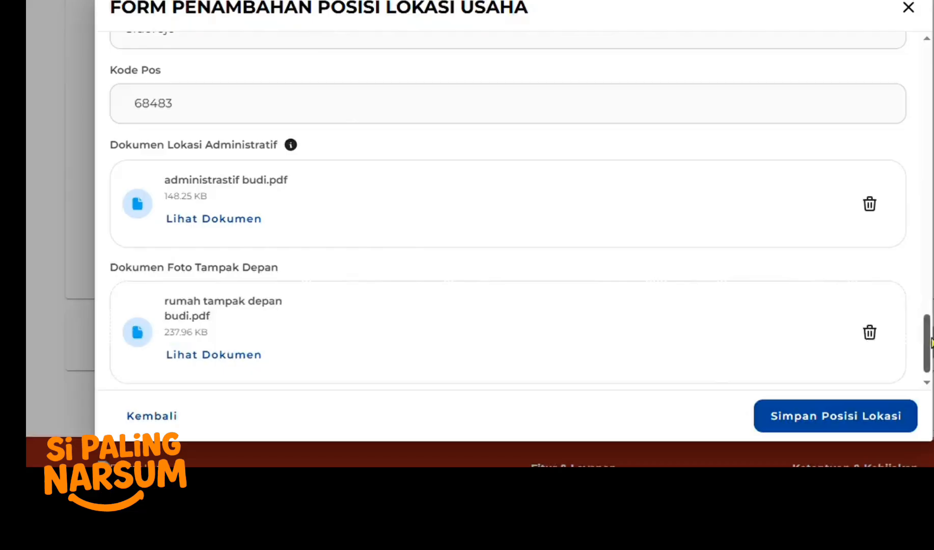
- Save the location position and review its draft entry under Data Posisi Lokasi
{"action": "scroll", "coordinate": [932, 345], "scroll_direction": "down", "scroll_amount": 1}
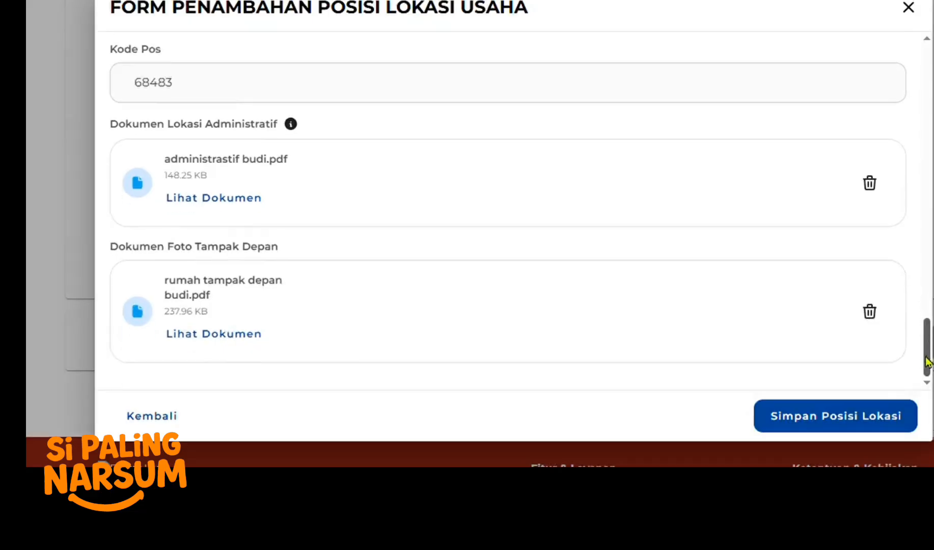
{"action": "left_click", "coordinate": [889, 415]}
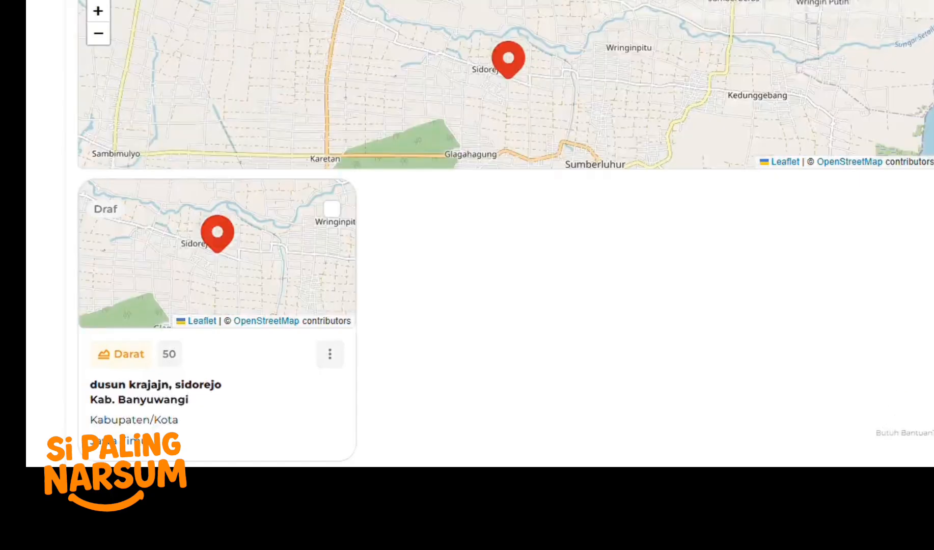
{"action": "scroll", "coordinate": [481, 232], "scroll_direction": "up", "scroll_amount": 5}
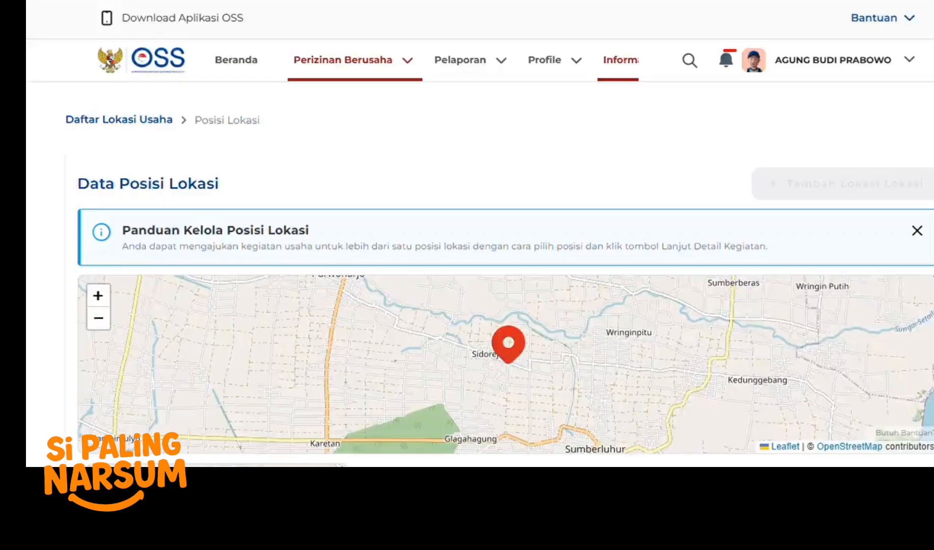
{"action": "scroll", "coordinate": [481, 232], "scroll_direction": "down", "scroll_amount": 11}
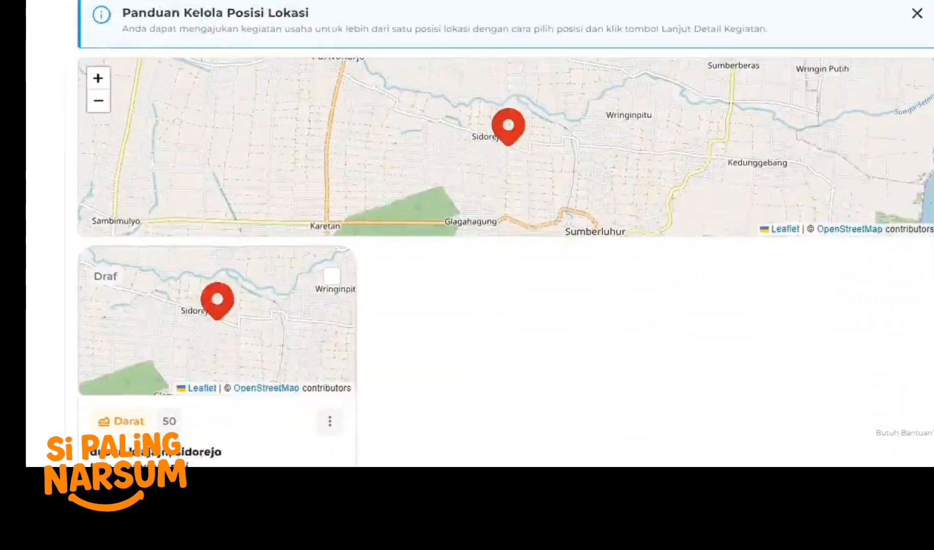
{"action": "scroll", "coordinate": [480, 232], "scroll_direction": "up", "scroll_amount": 1}
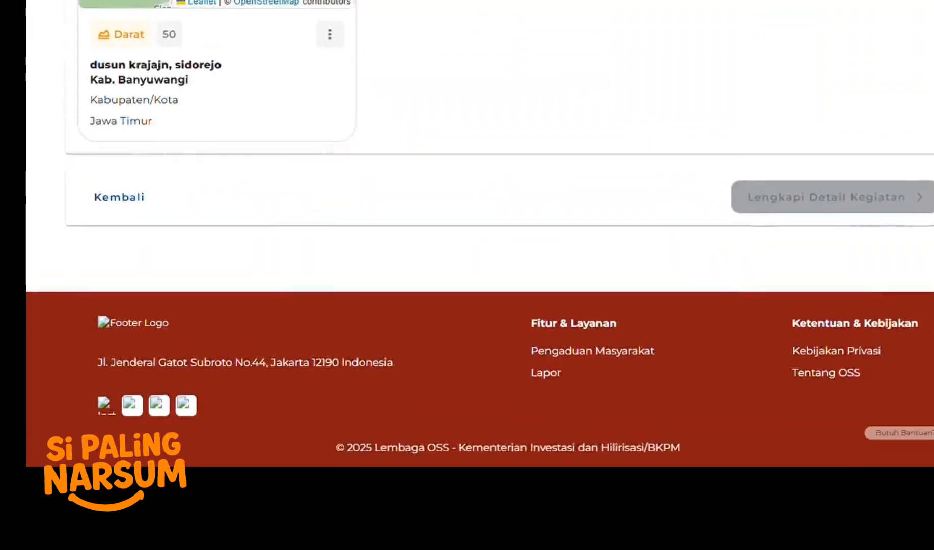
{"action": "scroll", "coordinate": [481, 231], "scroll_direction": "up", "scroll_amount": 12}
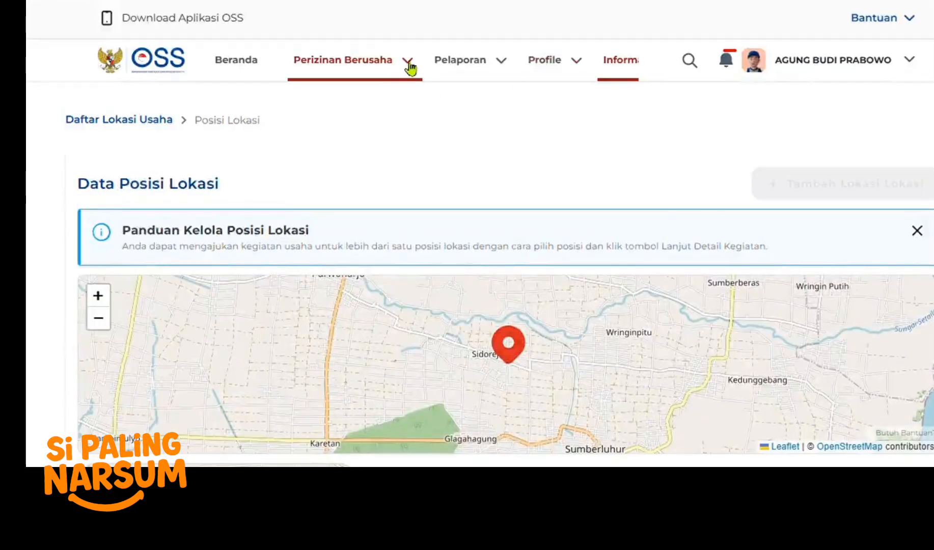
- Open the Kegiatan Usaha page under Kelola Usaha in Perizinan Berusaha and start adding a new business activity
{"action": "left_click", "coordinate": [410, 67]}
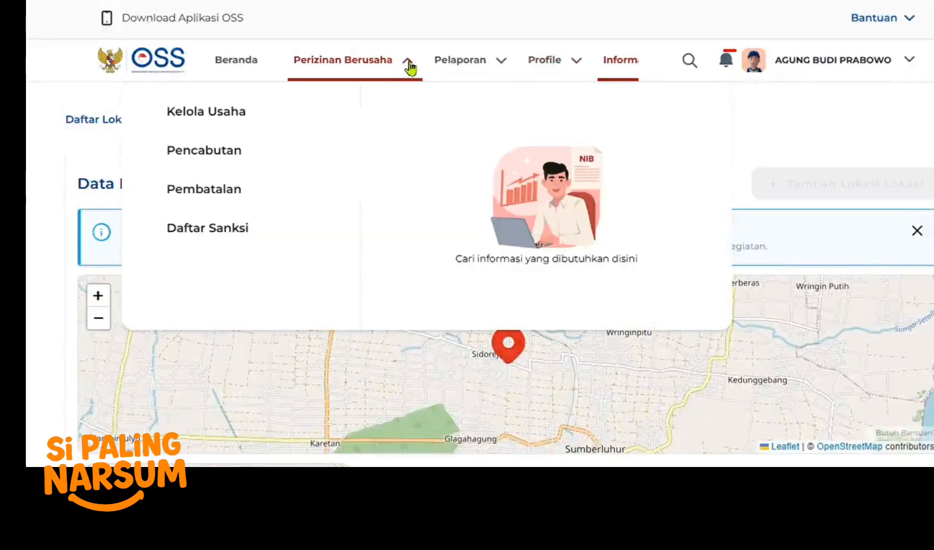
{"action": "left_click", "coordinate": [235, 123]}
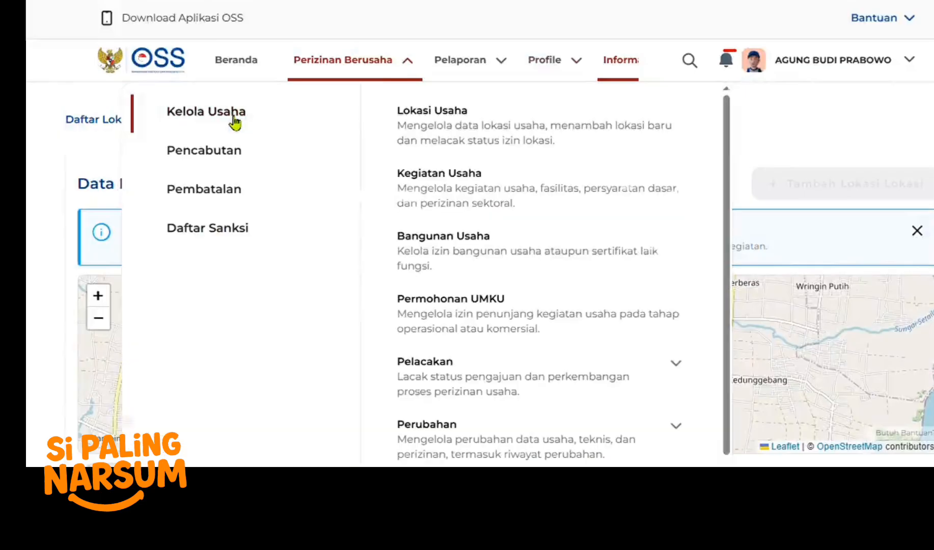
{"action": "left_click", "coordinate": [455, 191]}
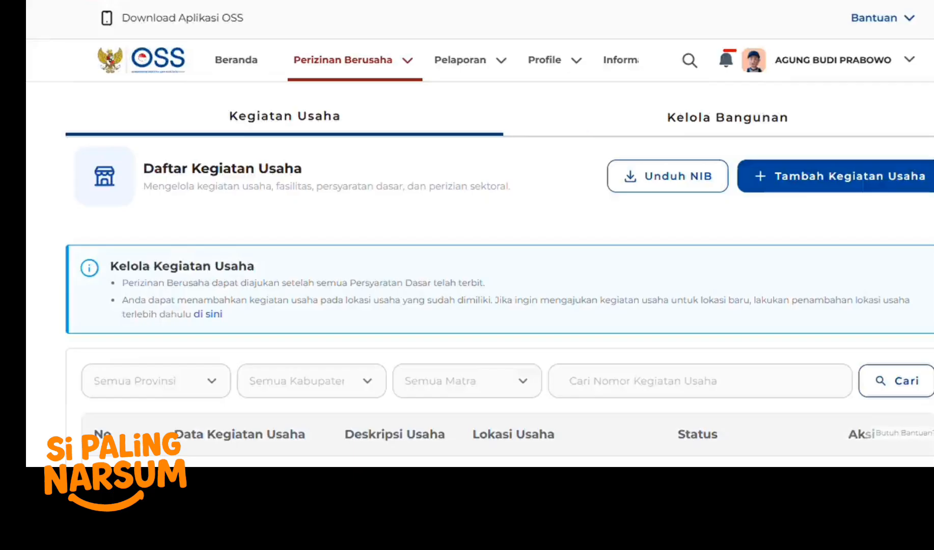
{"action": "scroll", "coordinate": [672, 153], "scroll_direction": "down", "scroll_amount": 1}
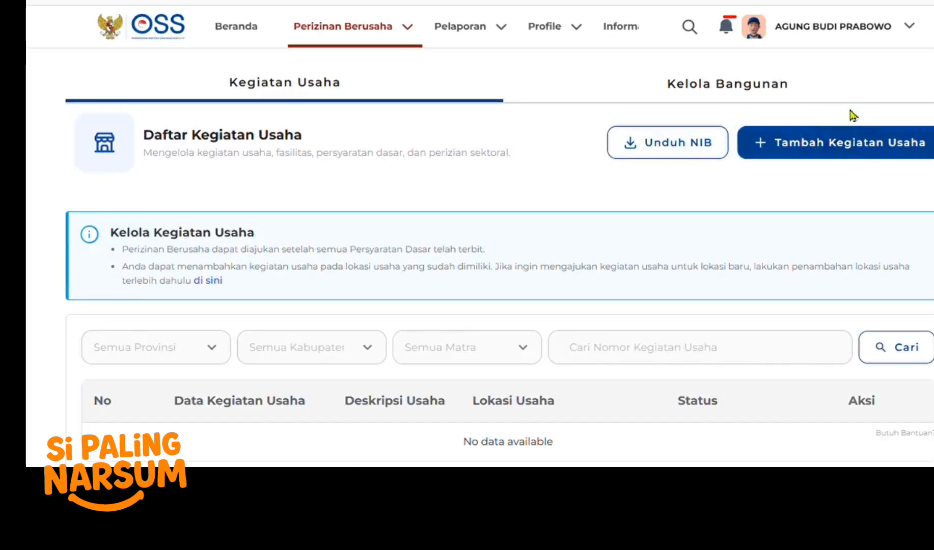
{"action": "left_click", "coordinate": [841, 152]}
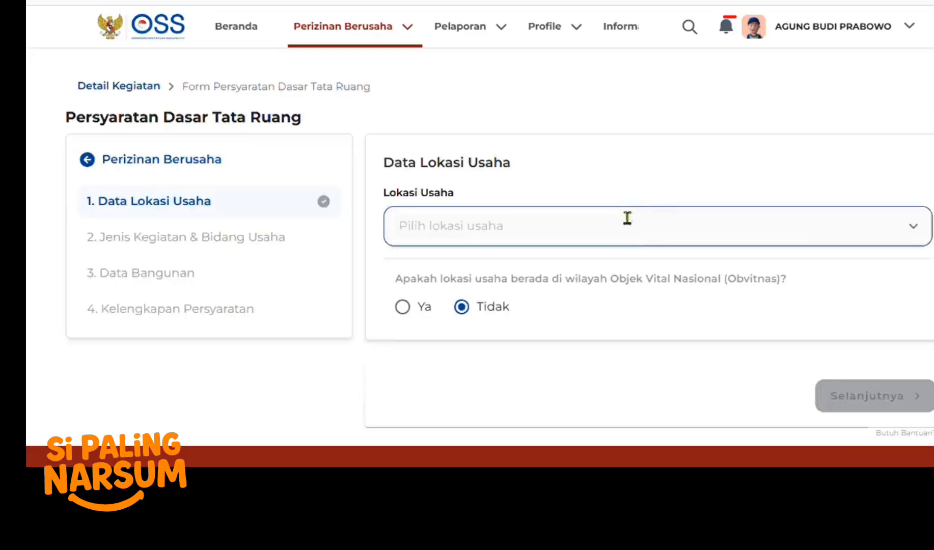
- Select the saved Darat location as the Lokasi Usaha of the new business activity
{"action": "left_click", "coordinate": [677, 234]}
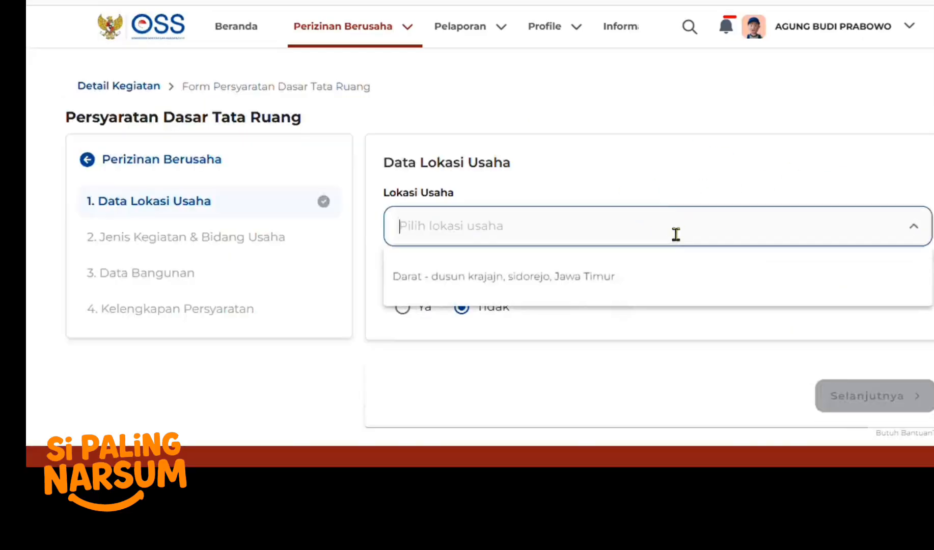
{"action": "left_click", "coordinate": [559, 277]}
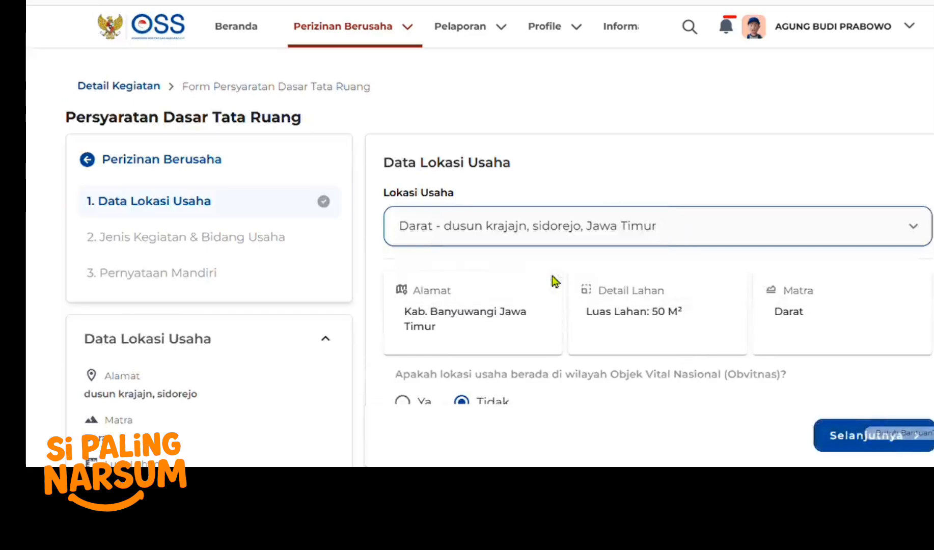
{"action": "scroll", "coordinate": [480, 233], "scroll_direction": "down", "scroll_amount": 3}
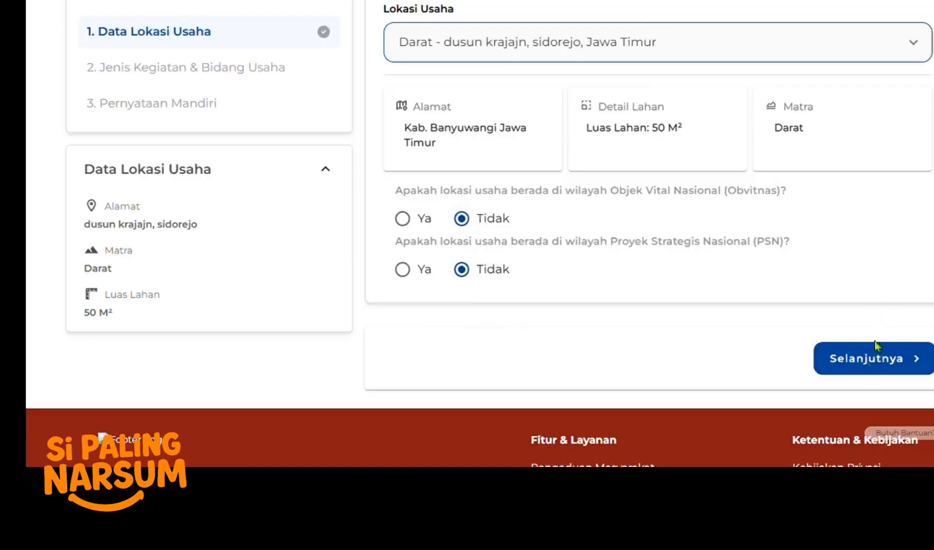
- Proceed to Jenis Kegiatan & Bidang Usaha, set the activity type to Kegiatan Usaha Utama and acknowledge the API information
{"action": "left_click", "coordinate": [885, 368]}
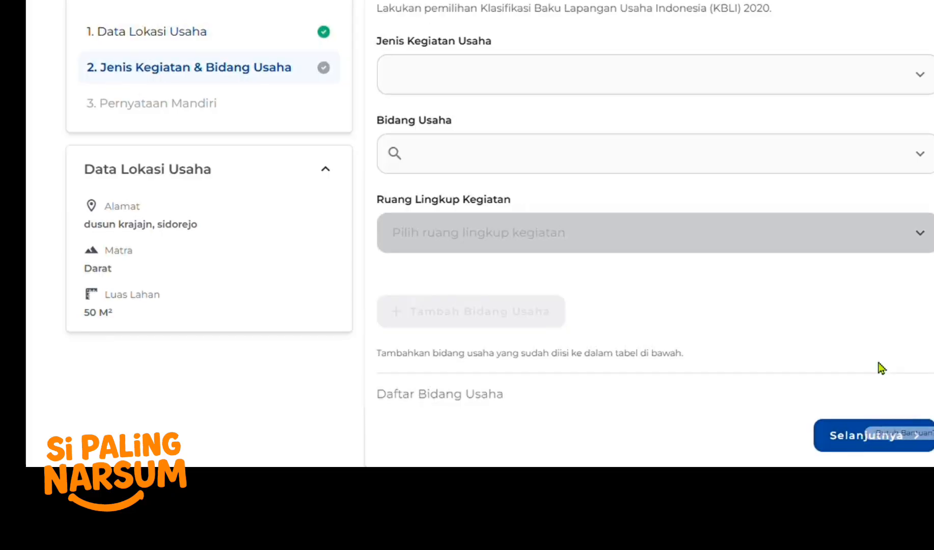
{"action": "left_click", "coordinate": [606, 82]}
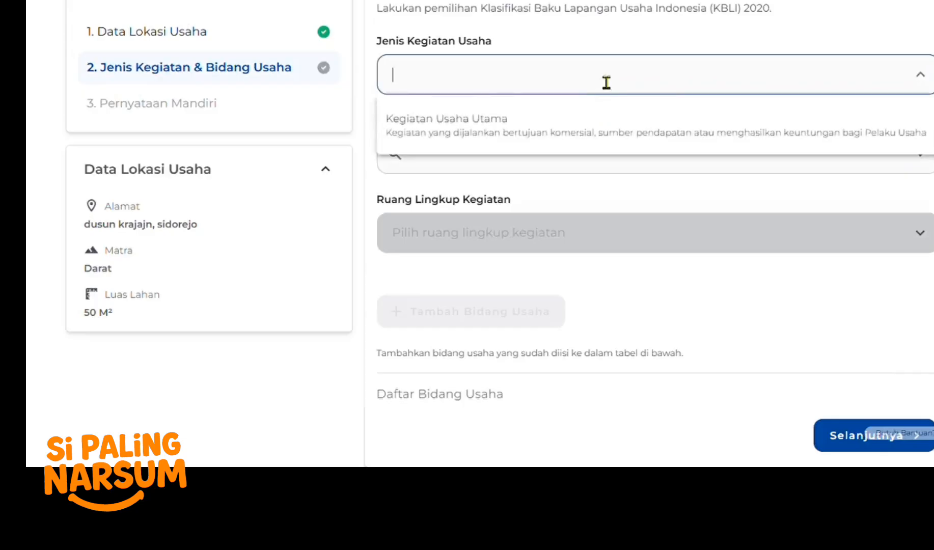
{"action": "left_click", "coordinate": [512, 132]}
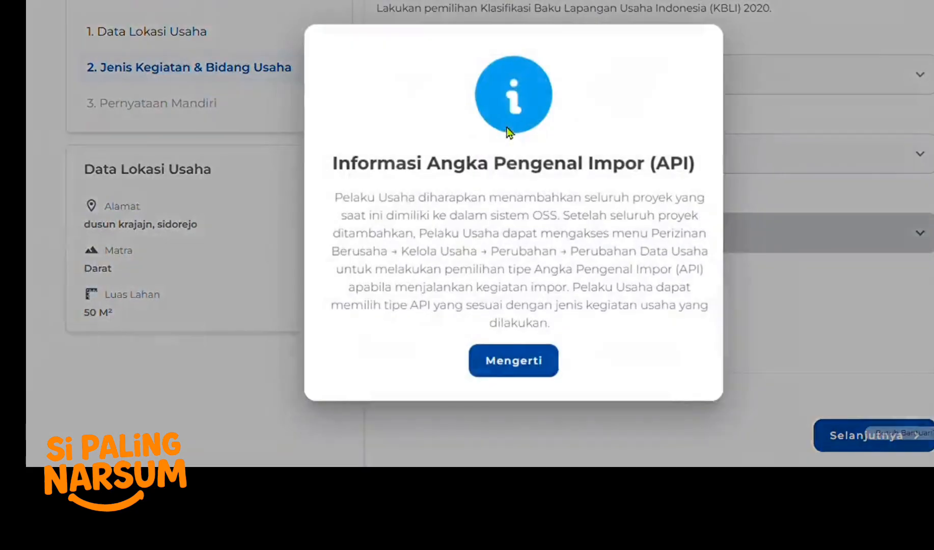
{"action": "left_click", "coordinate": [532, 363]}
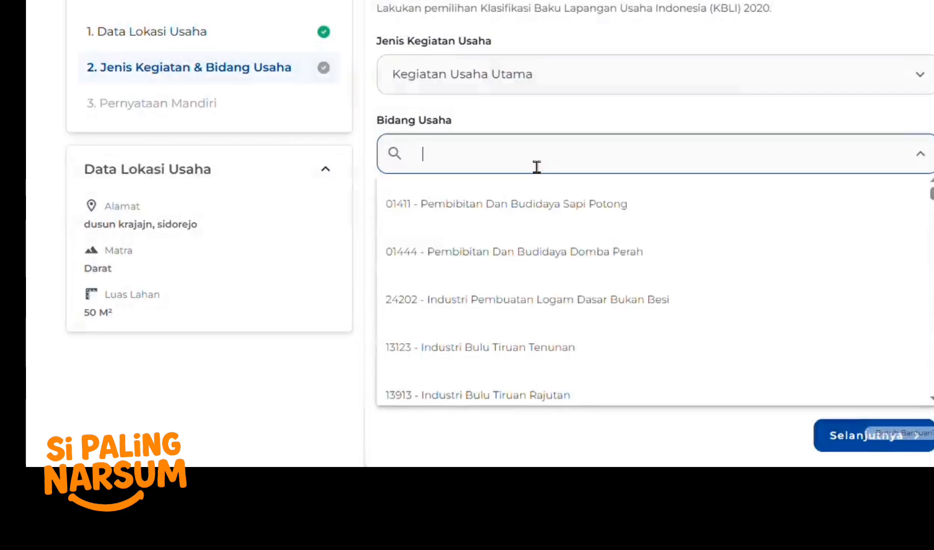
- Add the business field 10710 - Industri Produk Roti Dan Kue with the scope Seluruh to the Daftar Bidang Usaha
{"action": "type", "text": "10710"}
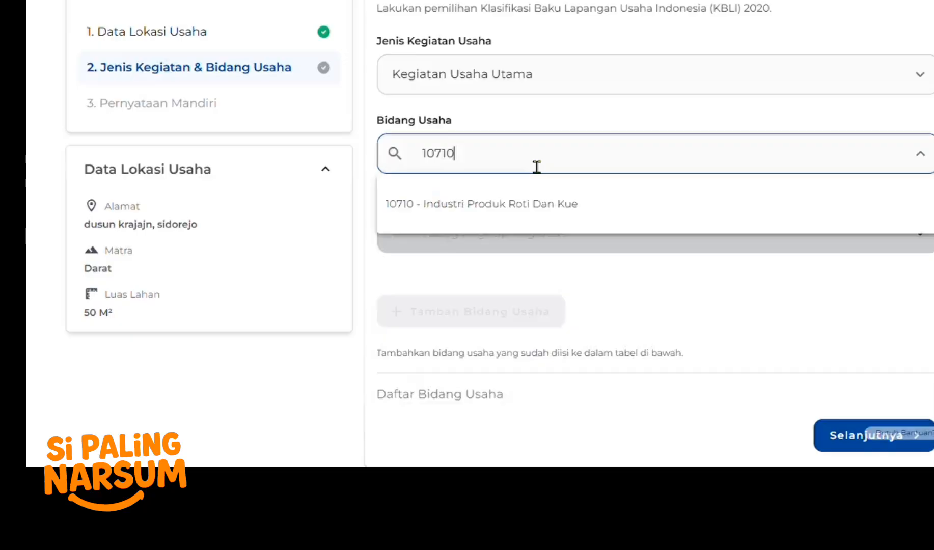
{"action": "left_click", "coordinate": [503, 209]}
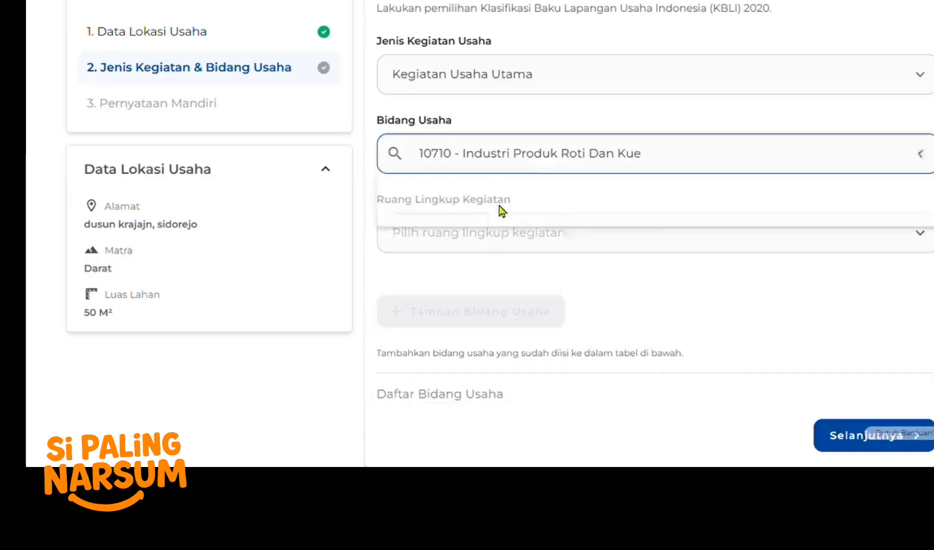
{"action": "left_click", "coordinate": [487, 234]}
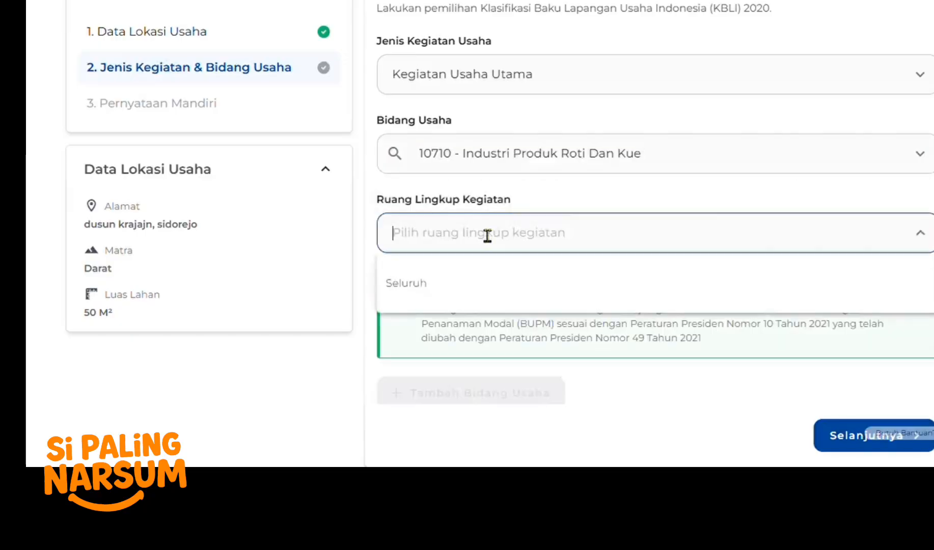
{"action": "left_click", "coordinate": [479, 300]}
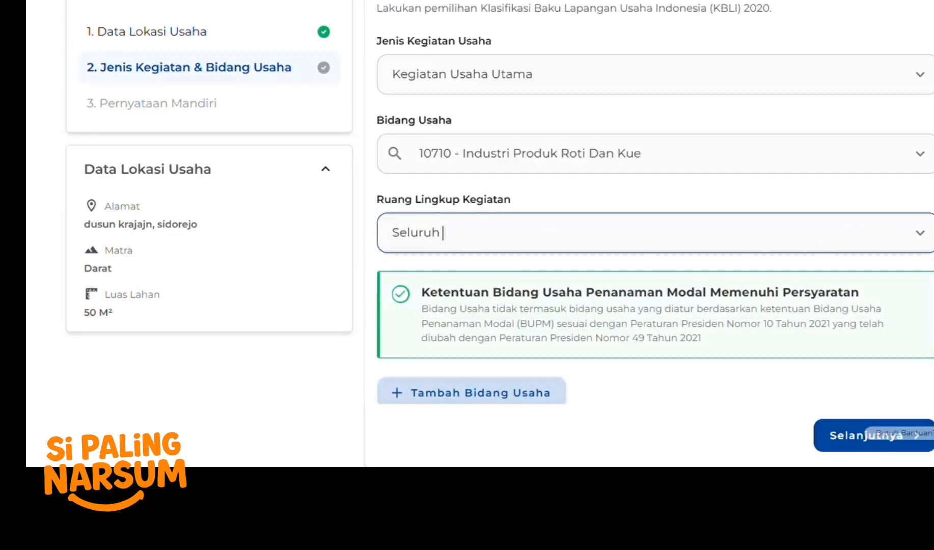
{"action": "scroll", "coordinate": [866, 173], "scroll_direction": "down", "scroll_amount": 5}
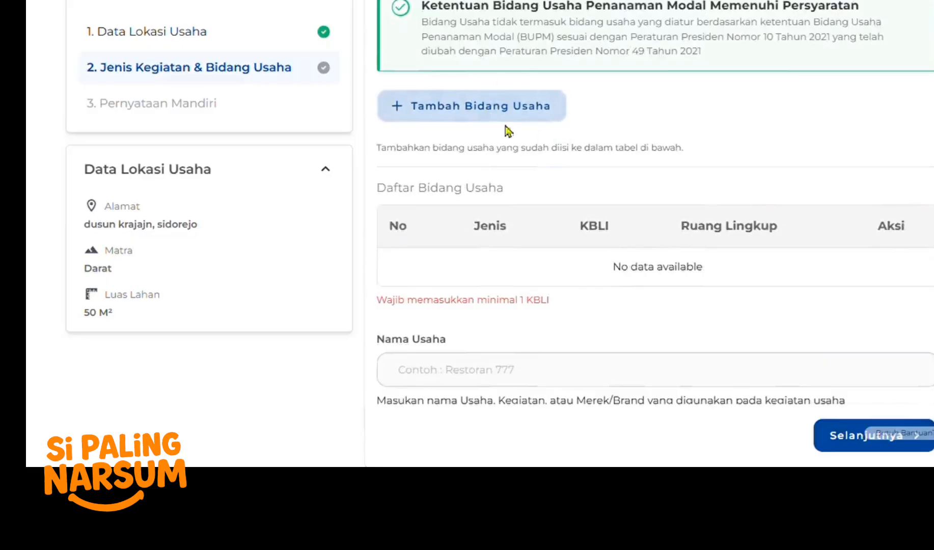
{"action": "left_click", "coordinate": [477, 114]}
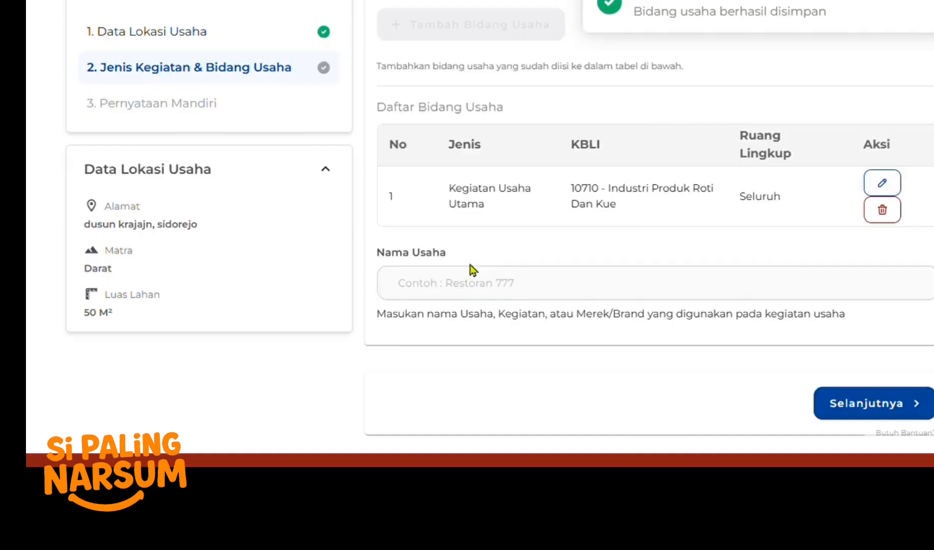
- Enter NDAGO as the Nama Usaha and continue to the Pernyataan Mandiri section
{"action": "left_click", "coordinate": [476, 284]}
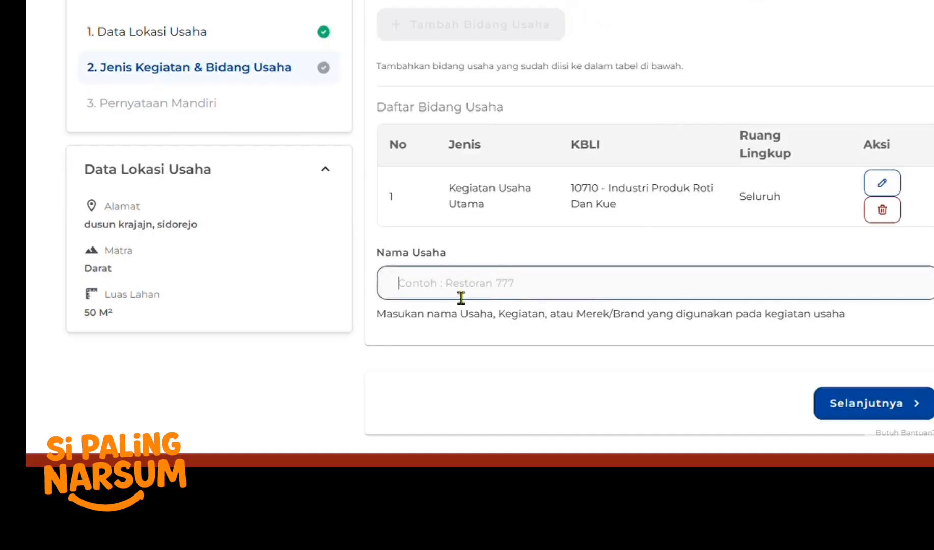
{"action": "type", "text": "NDAGO"}
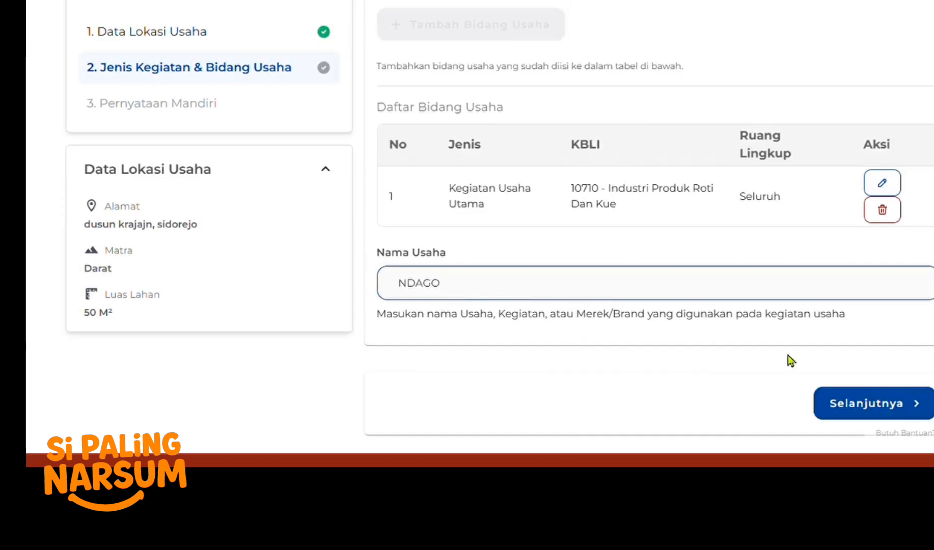
{"action": "left_click", "coordinate": [926, 403]}
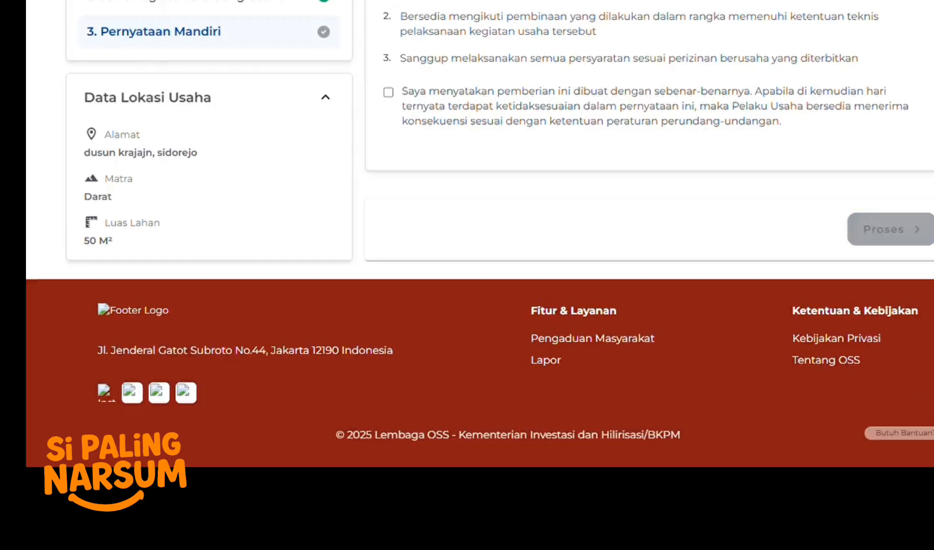
- Agree to the Pernyataan Mandiri declaration, review the generated spatial-planning statement letter and submit it for processing
{"action": "scroll", "coordinate": [479, 216], "scroll_direction": "up", "scroll_amount": 3}
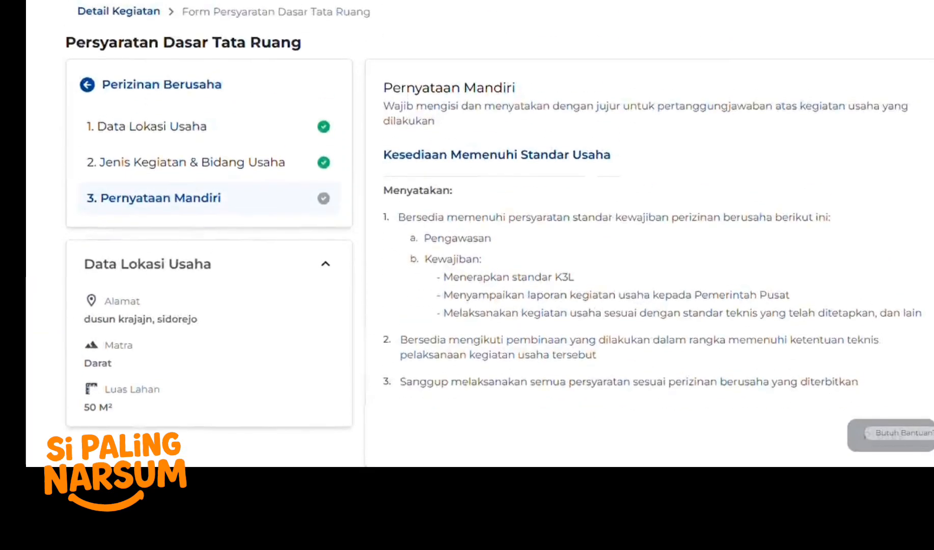
{"action": "scroll", "coordinate": [479, 217], "scroll_direction": "down", "scroll_amount": 2}
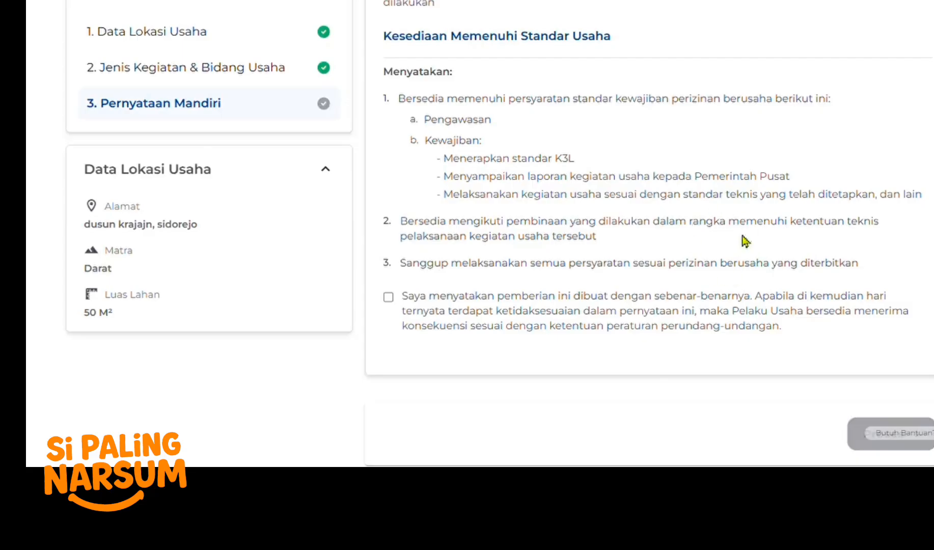
{"action": "left_click", "coordinate": [388, 297]}
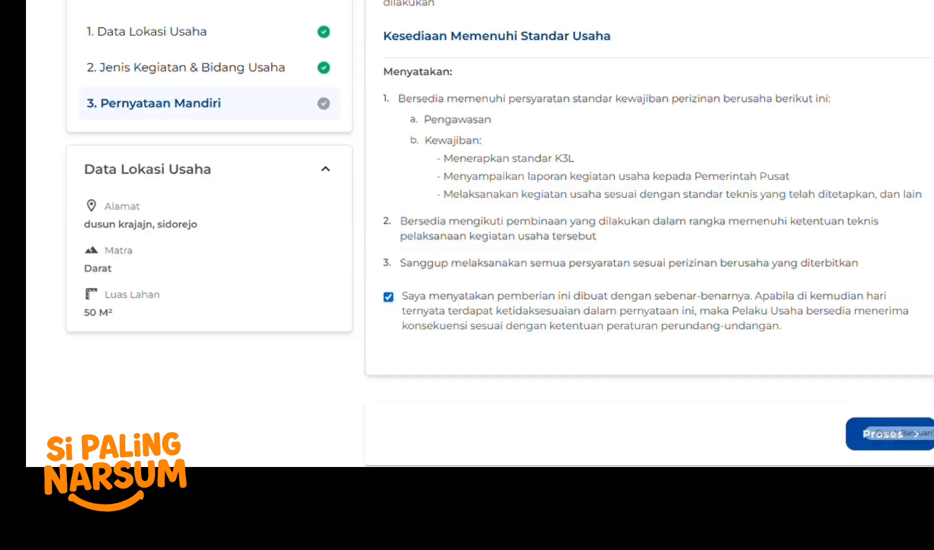
{"action": "scroll", "coordinate": [479, 235], "scroll_direction": "down", "scroll_amount": 4}
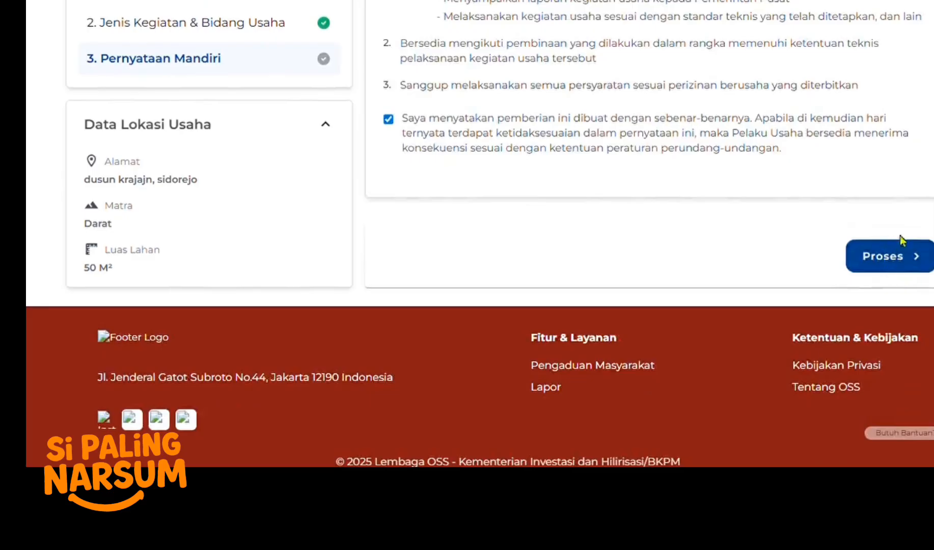
{"action": "left_click", "coordinate": [889, 257]}
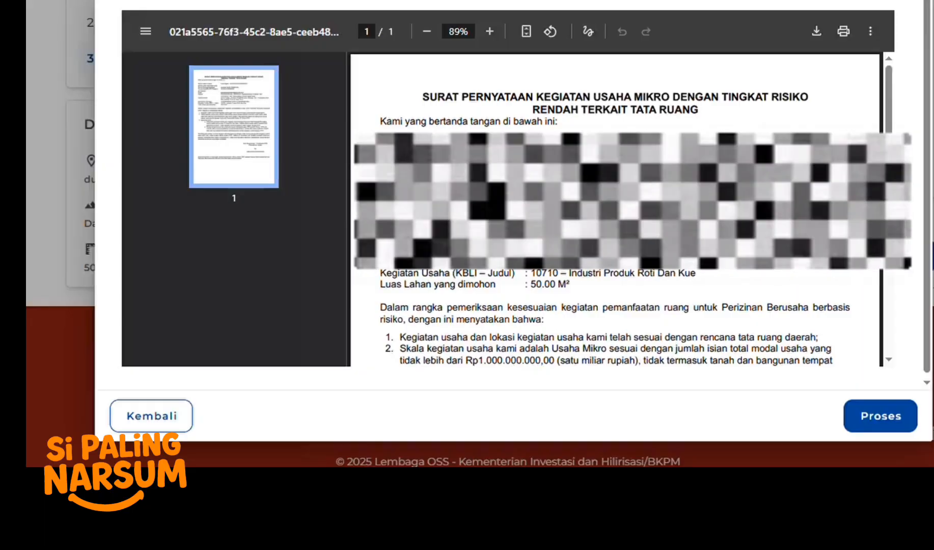
{"action": "scroll", "coordinate": [687, 315], "scroll_direction": "down", "scroll_amount": 10}
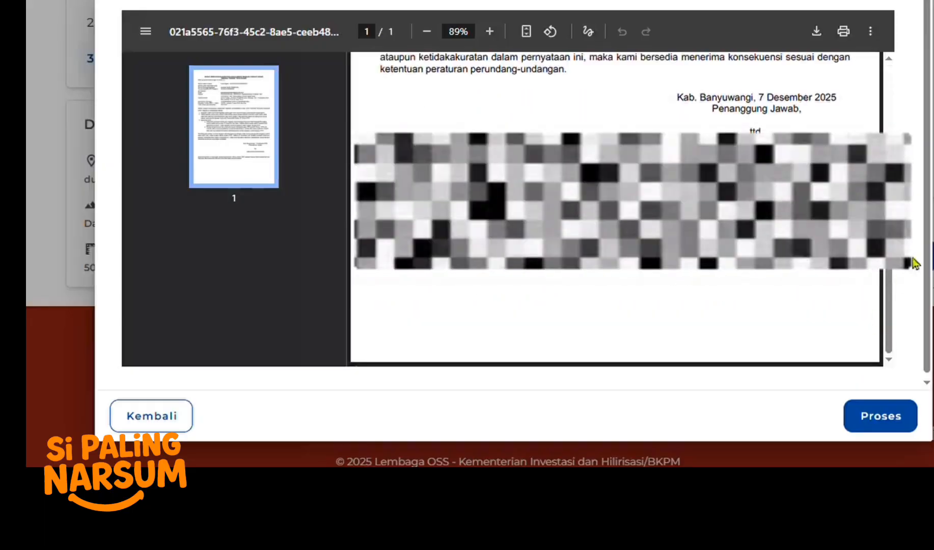
{"action": "left_click", "coordinate": [895, 416]}
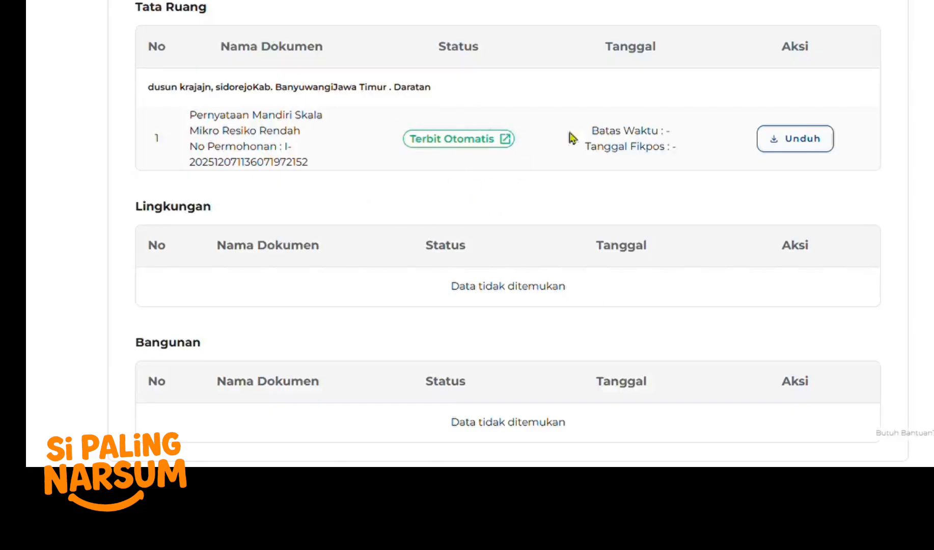
- Download the Pernyataan Mandiri Skala Mikro Resiko Rendah document listed under Tata Ruang
{"action": "left_click", "coordinate": [803, 140]}
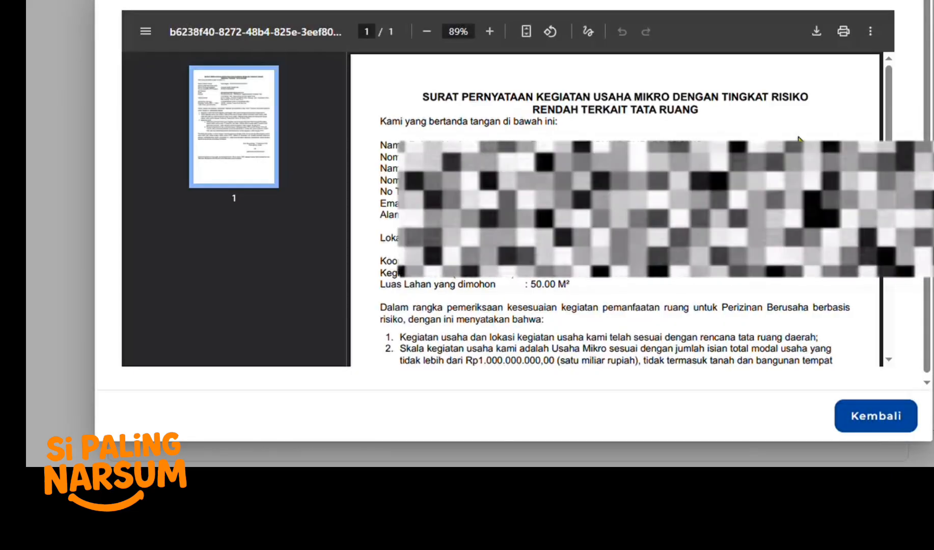
{"action": "left_click", "coordinate": [817, 31]}
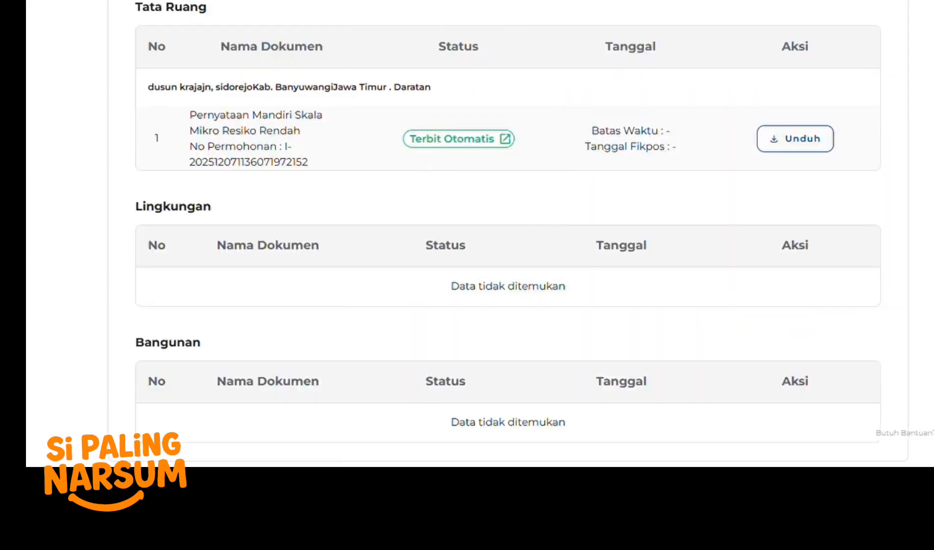
- Switch from Persyaratan Dasar to Perizinan Berusaha and continue the pending Perizinan Berusaha process
{"action": "scroll", "coordinate": [508, 232], "scroll_direction": "up", "scroll_amount": 3}
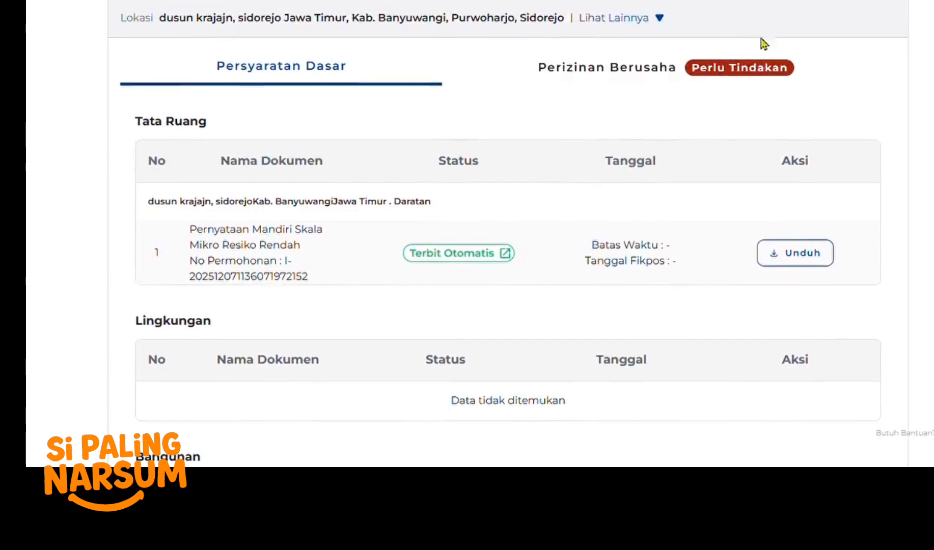
{"action": "left_click", "coordinate": [665, 71]}
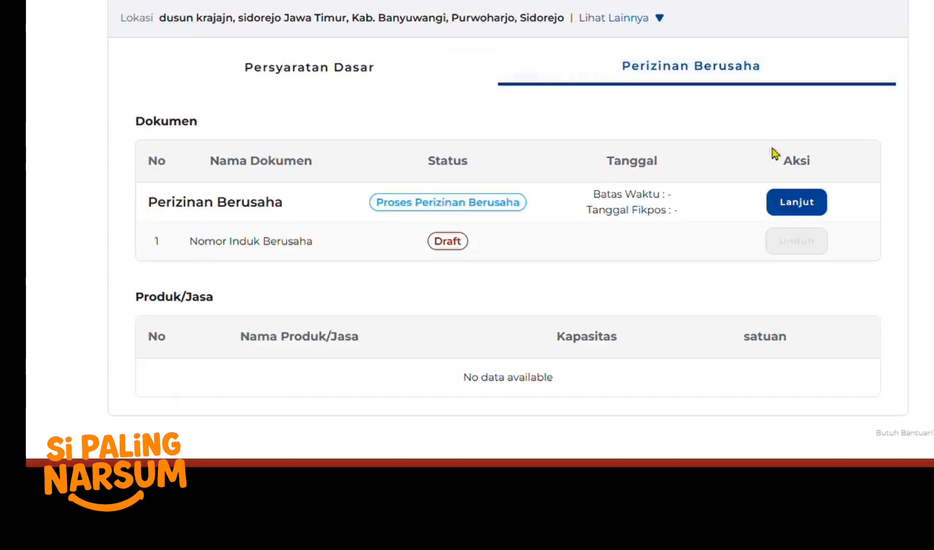
{"action": "left_click", "coordinate": [793, 210]}
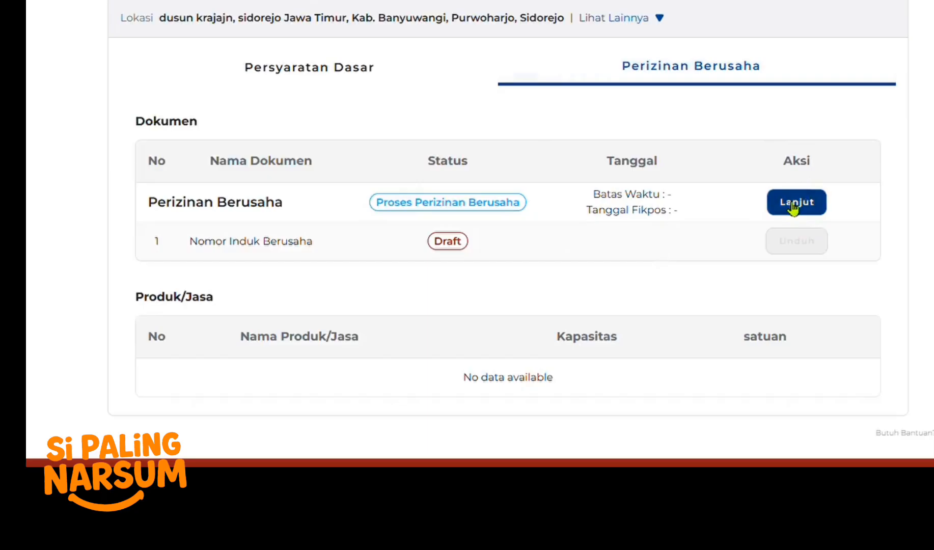
- Set the Usaha berjalan sejak date in Data Usaha to 01/11/2022
{"action": "left_click", "coordinate": [420, 172]}
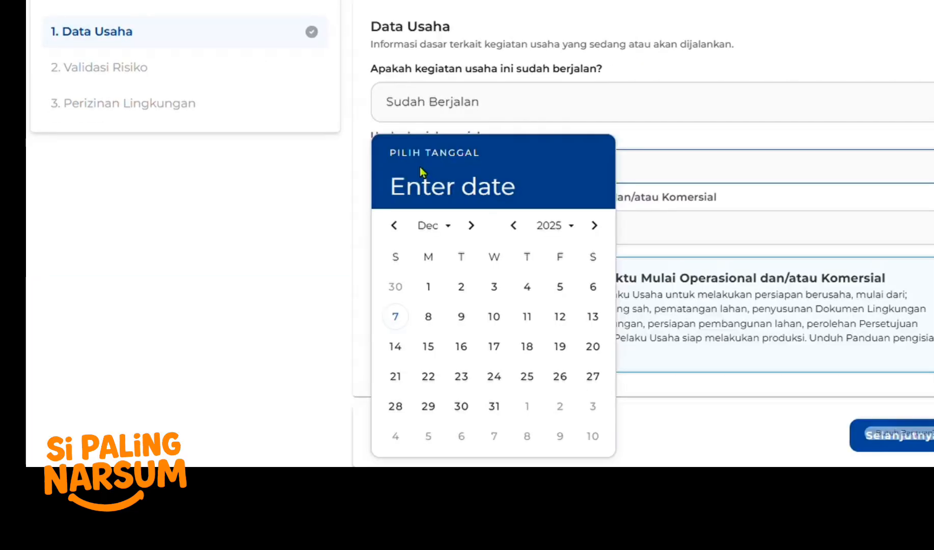
{"action": "left_click", "coordinate": [575, 236]}
{"action": "left_click", "coordinate": [491, 317]}
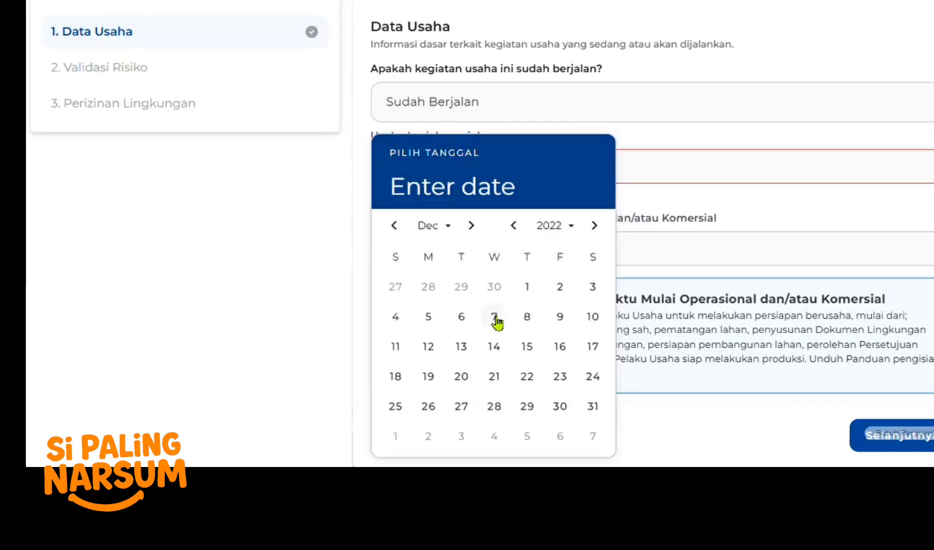
{"action": "left_click", "coordinate": [451, 228]}
{"action": "left_click", "coordinate": [448, 442]}
{"action": "left_click", "coordinate": [464, 287]}
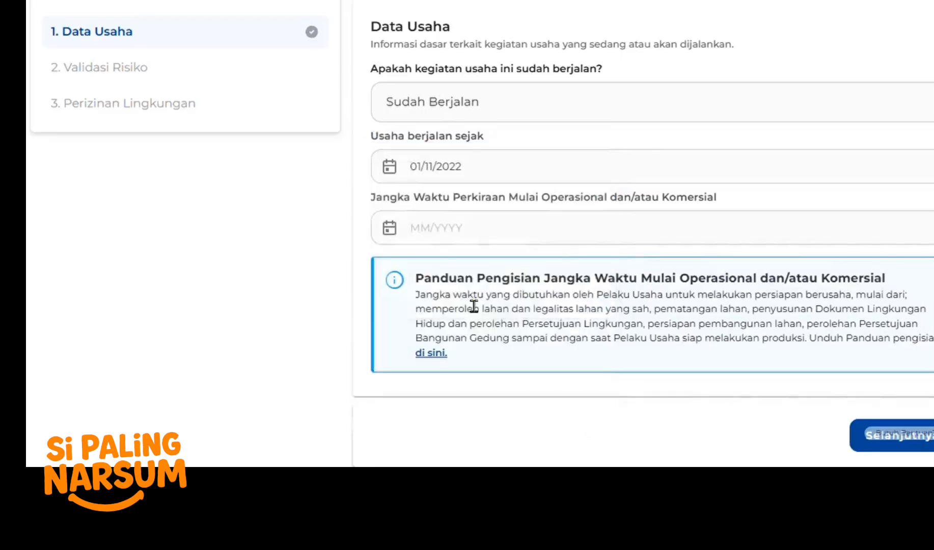
- Choose 2035 as the year for Jangka Waktu Perkiraan Mulai Operasional dan/atau Komersial
{"action": "left_click", "coordinate": [429, 231]}
{"action": "left_click", "coordinate": [552, 227]}
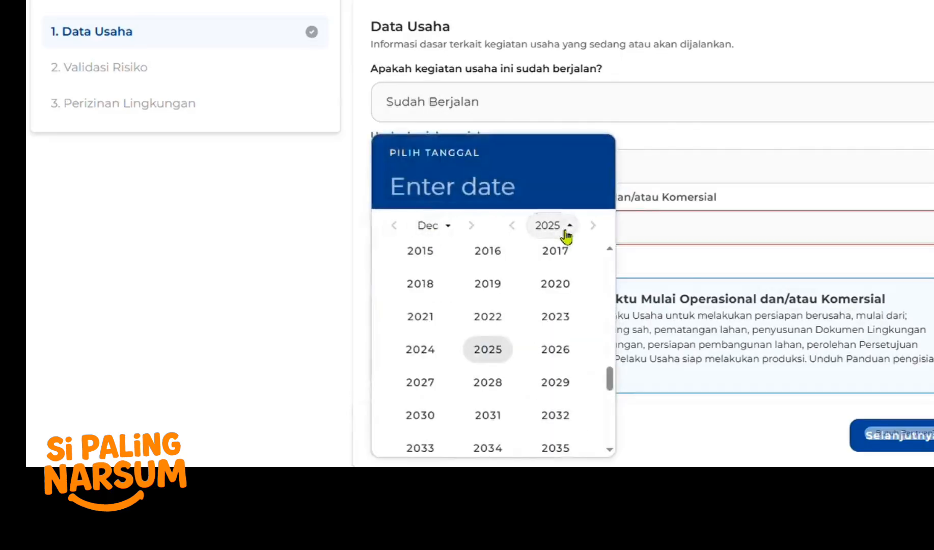
{"action": "left_click", "coordinate": [557, 450]}
- Set Modal Kerja 3 Bulan in Data Investasi to Rp 10.000.000 and select Modal Sendiri as the Sumber Pembiayaan
{"action": "scroll", "coordinate": [527, 389], "scroll_direction": "down", "scroll_amount": 5}
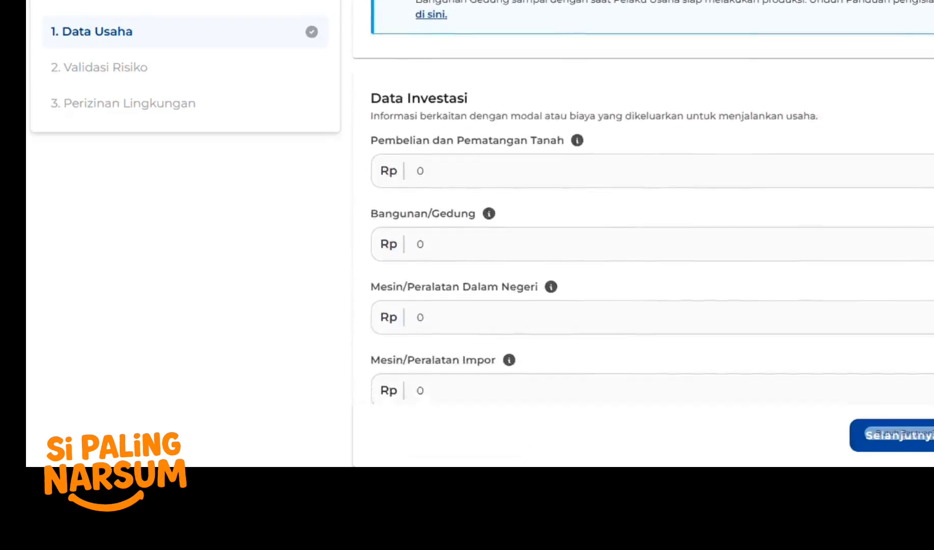
{"action": "scroll", "coordinate": [887, 171], "scroll_direction": "down", "scroll_amount": 6}
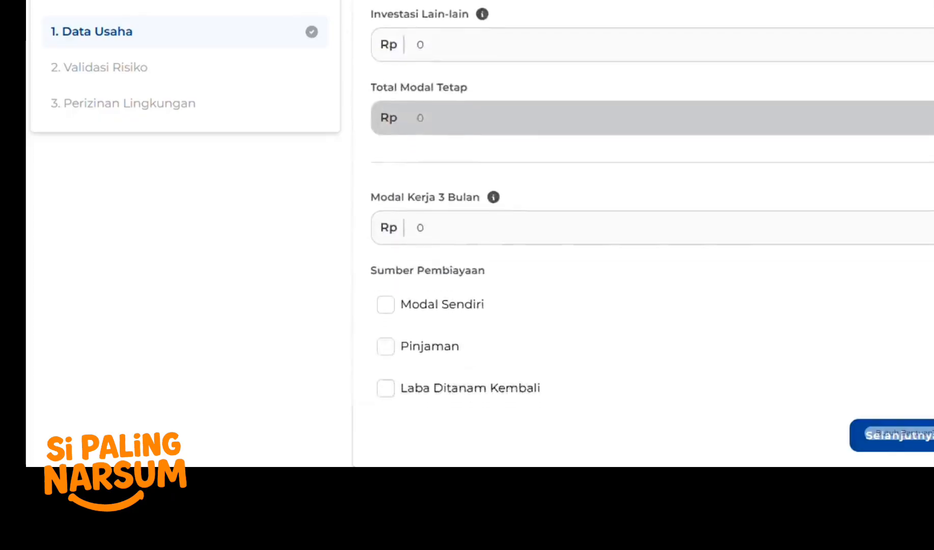
{"action": "scroll", "coordinate": [578, 110], "scroll_direction": "down", "scroll_amount": 2}
{"action": "left_click", "coordinate": [485, 147]}
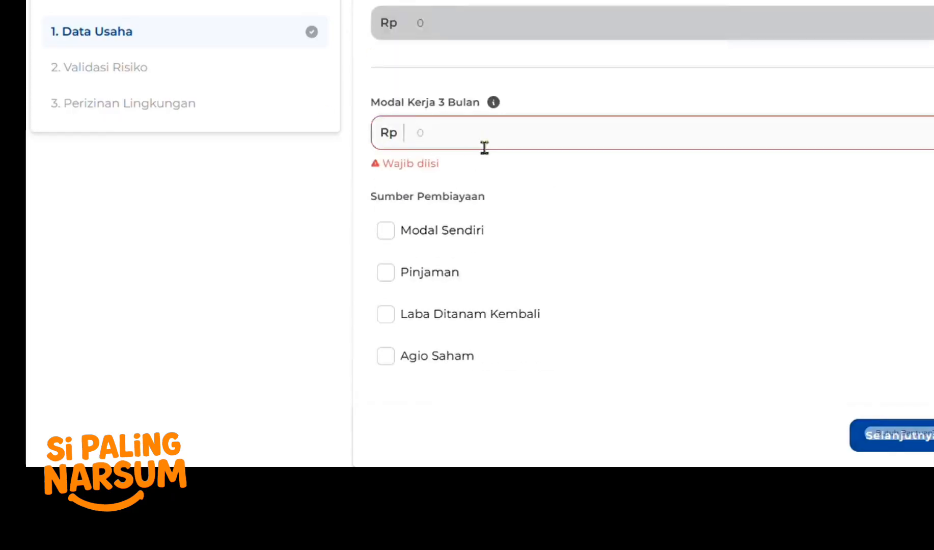
{"action": "type", "text": "10"}
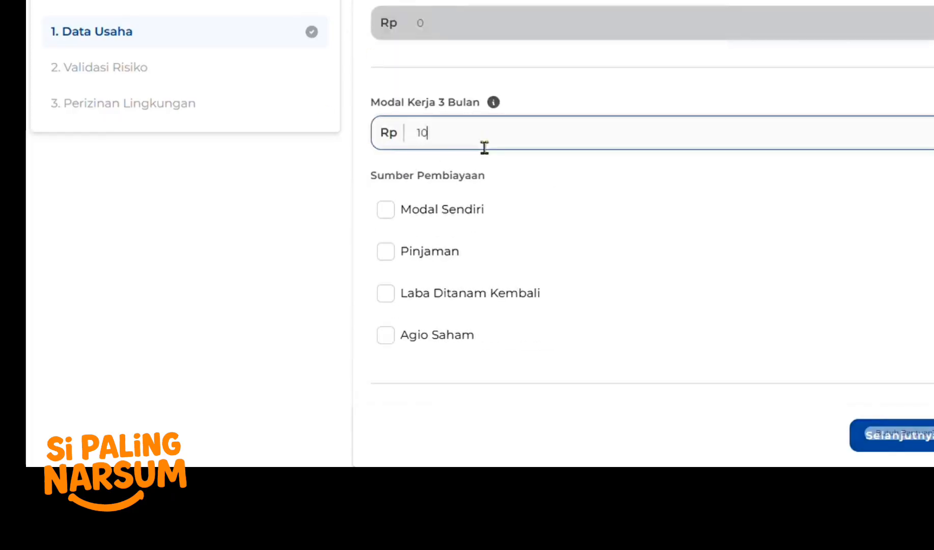
{"action": "type", "text": ".000.000"}
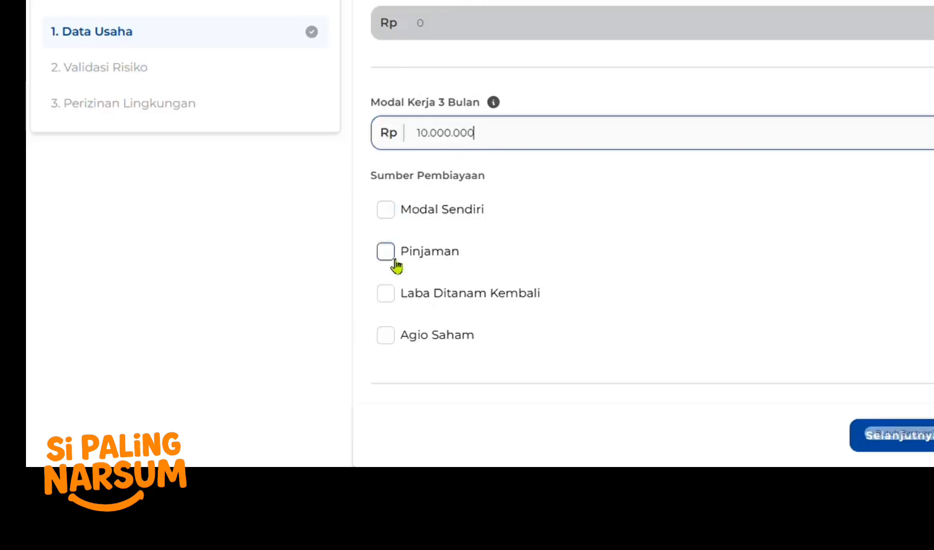
{"action": "left_click", "coordinate": [388, 209]}
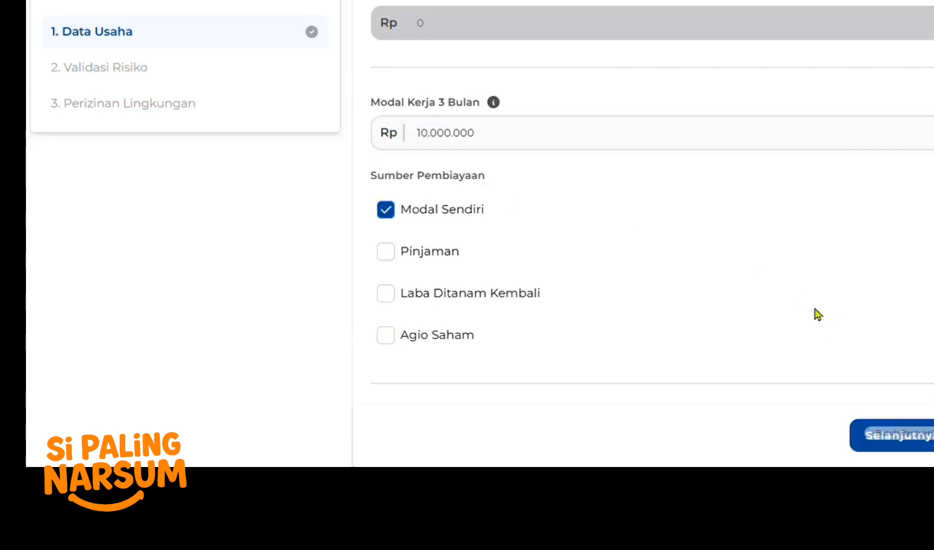
- Set Tenaga Kerja Indonesia (Perempuan) in Data Tenaga Kerja to 1
{"action": "scroll", "coordinate": [642, 230], "scroll_direction": "down", "scroll_amount": 8}
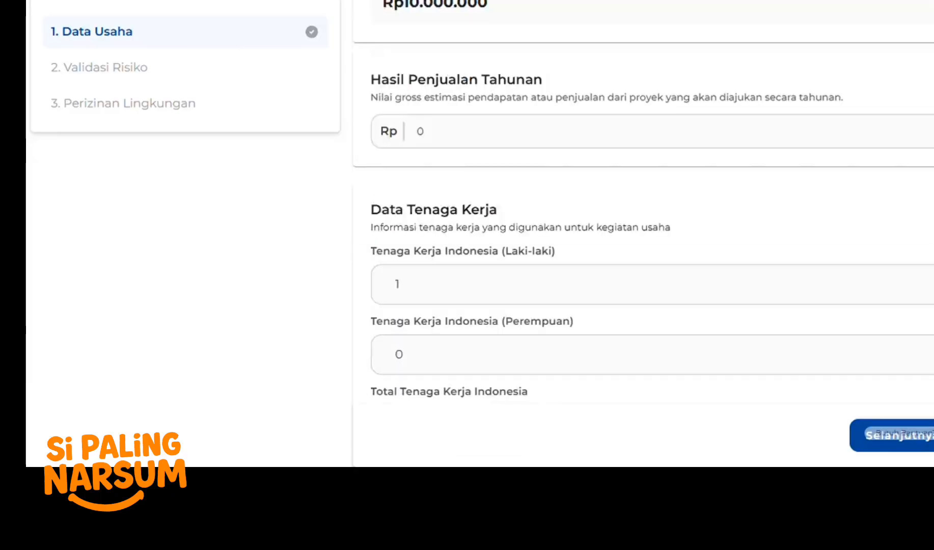
{"action": "scroll", "coordinate": [642, 229], "scroll_direction": "down", "scroll_amount": 8}
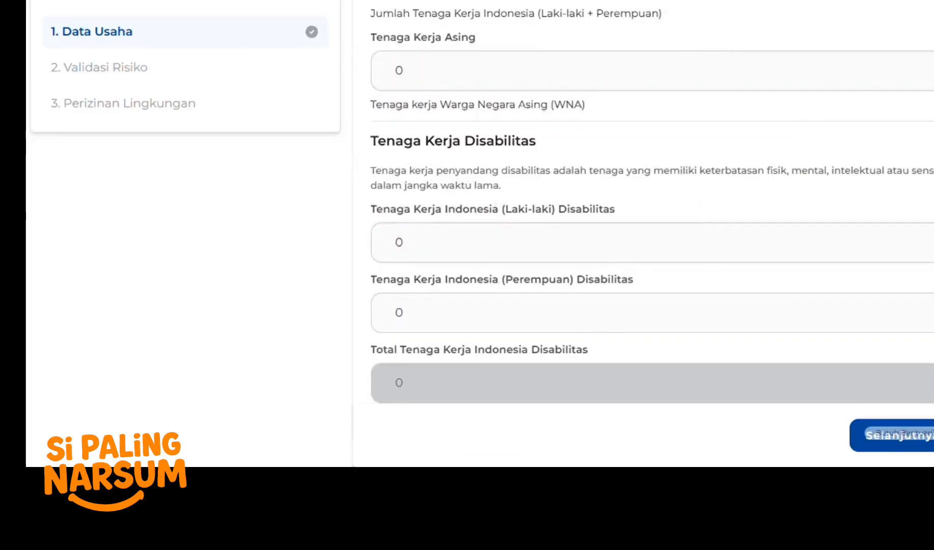
{"action": "scroll", "coordinate": [652, 204], "scroll_direction": "up", "scroll_amount": 2}
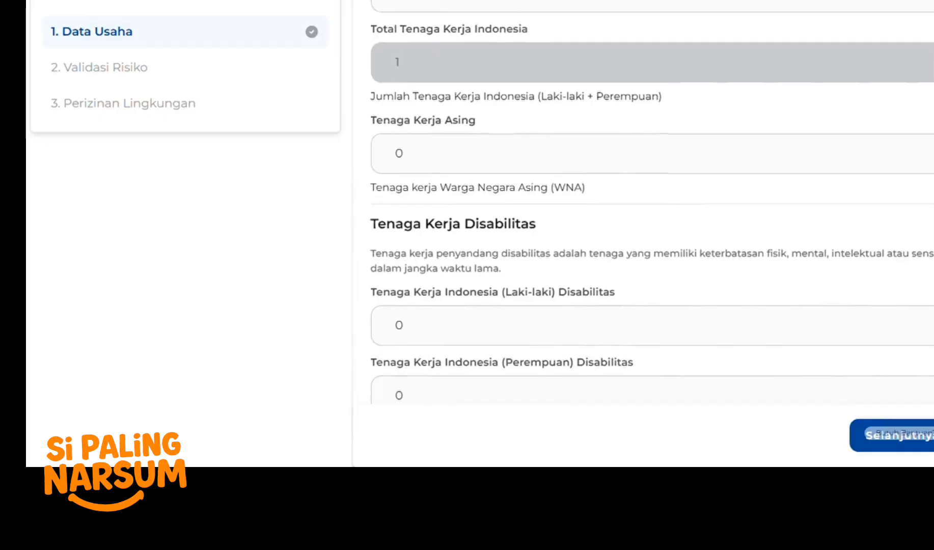
{"action": "scroll", "coordinate": [653, 204], "scroll_direction": "up", "scroll_amount": 1}
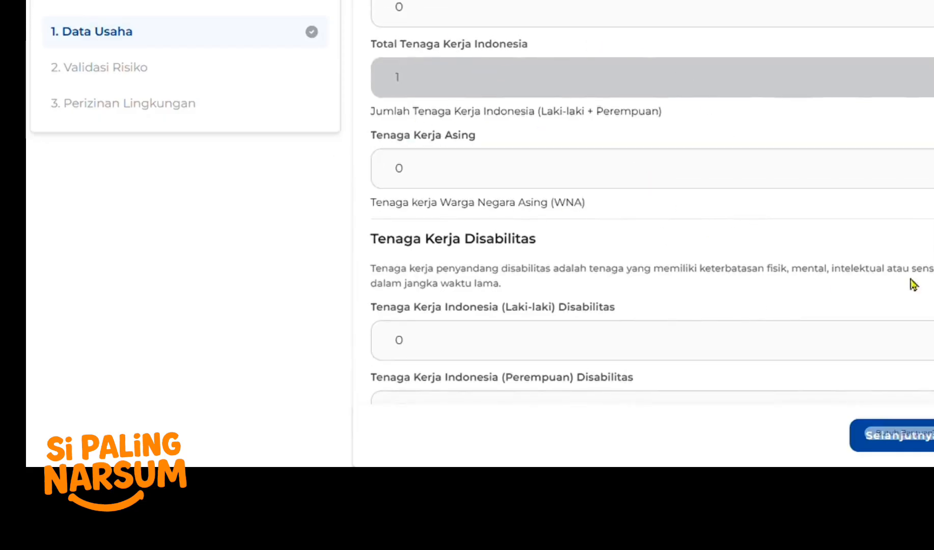
{"action": "scroll", "coordinate": [521, 77], "scroll_direction": "up", "scroll_amount": 5}
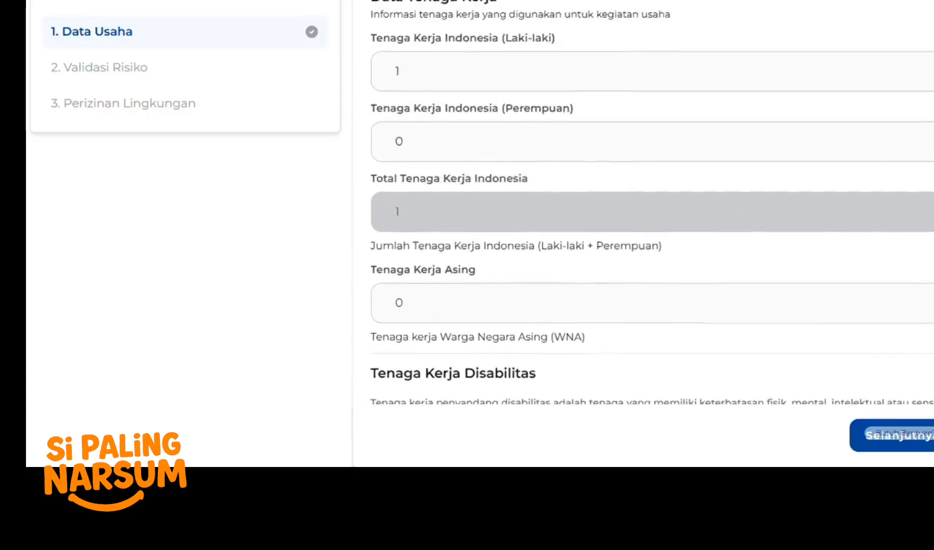
{"action": "left_click", "coordinate": [516, 155]}
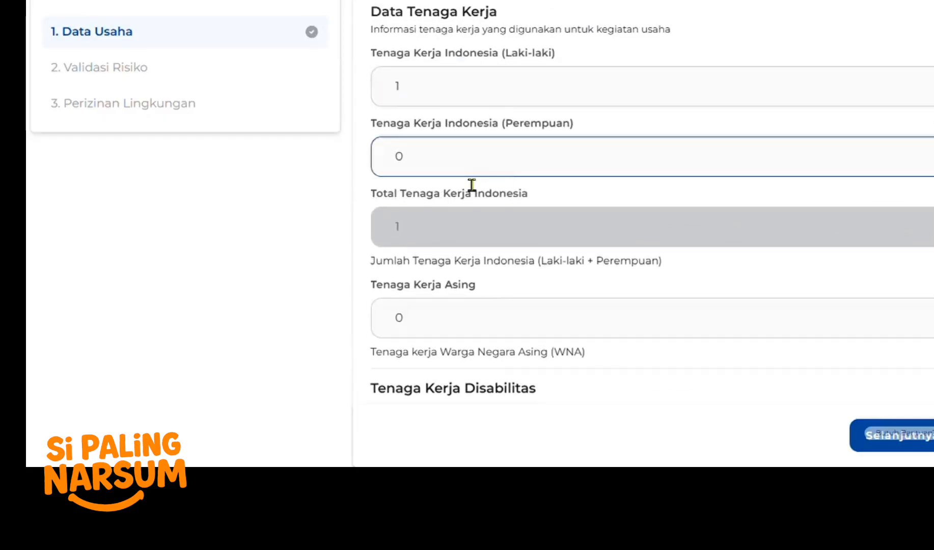
{"action": "key", "text": "BackSpace"}
{"action": "type", "text": "1"}
- Start a new entry in Data Produk/Jasa and choose Roti Manis as the Jenis Produk/Jasa
{"action": "scroll", "coordinate": [652, 230], "scroll_direction": "down", "scroll_amount": 5}
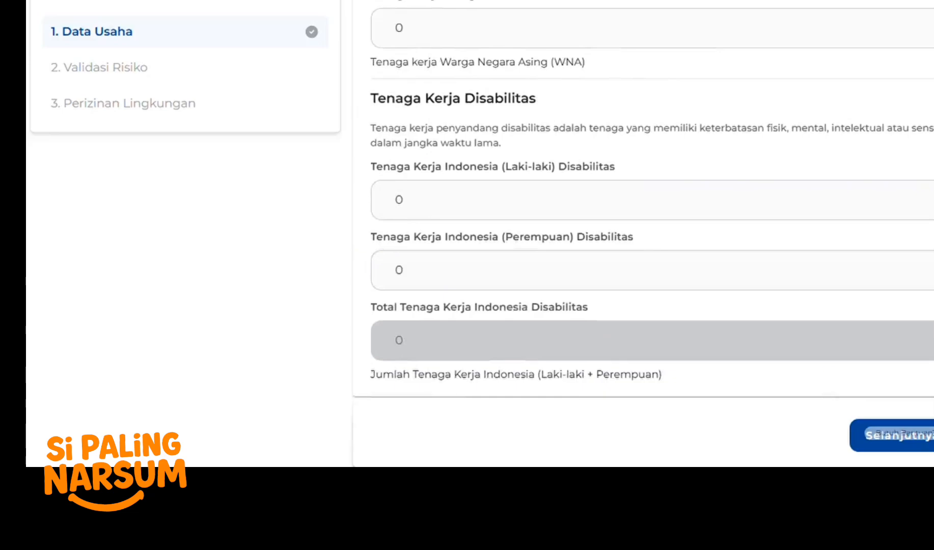
{"action": "scroll", "coordinate": [654, 228], "scroll_direction": "down", "scroll_amount": 5}
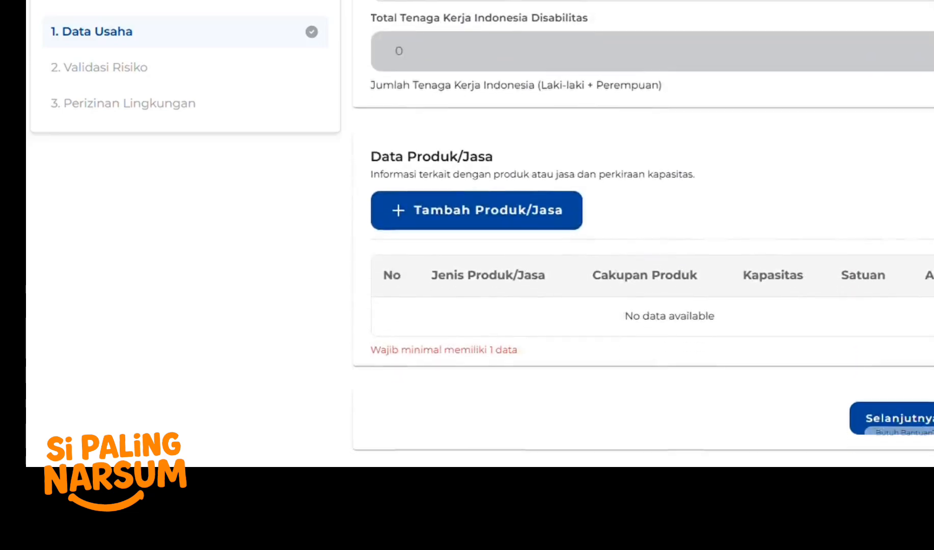
{"action": "left_click", "coordinate": [472, 224]}
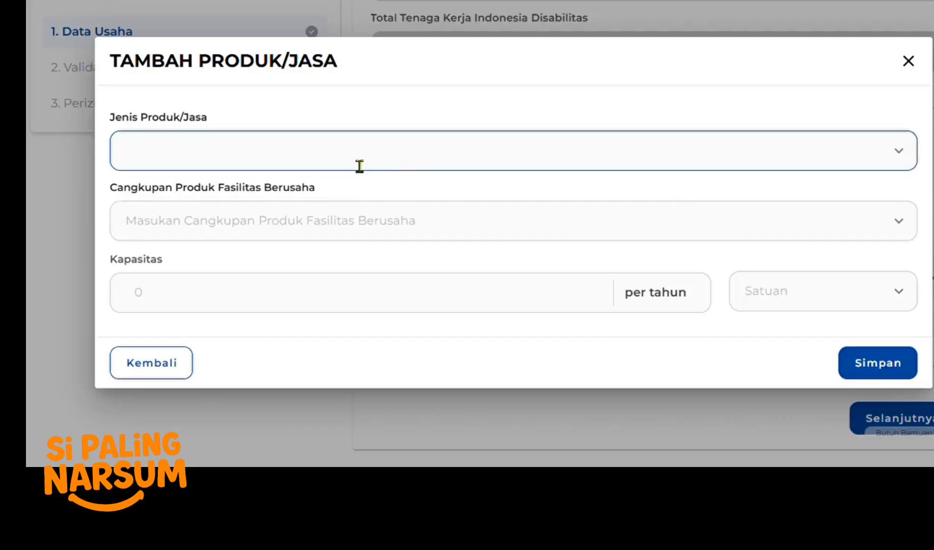
{"action": "left_click", "coordinate": [360, 166]}
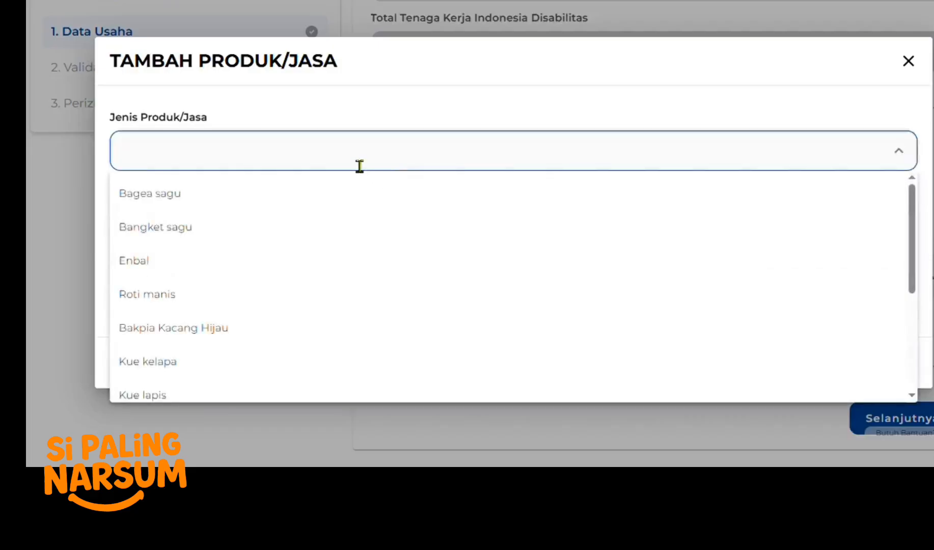
{"action": "type", "text": "BAK"}
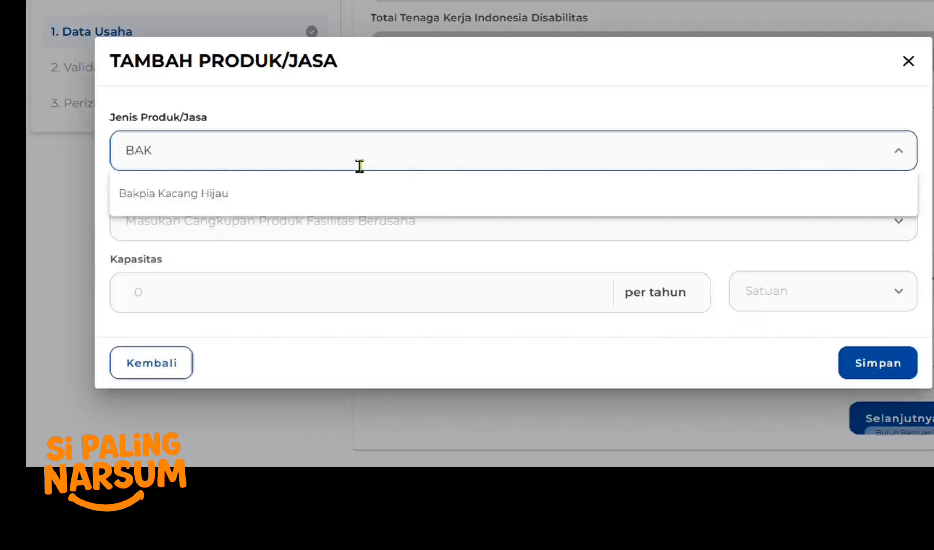
{"action": "key", "text": "BackSpace"}
{"action": "key", "text": "BackSpace"}
{"action": "key", "text": "BackSpace"}
{"action": "scroll", "coordinate": [334, 359], "scroll_direction": "down", "scroll_amount": 10}
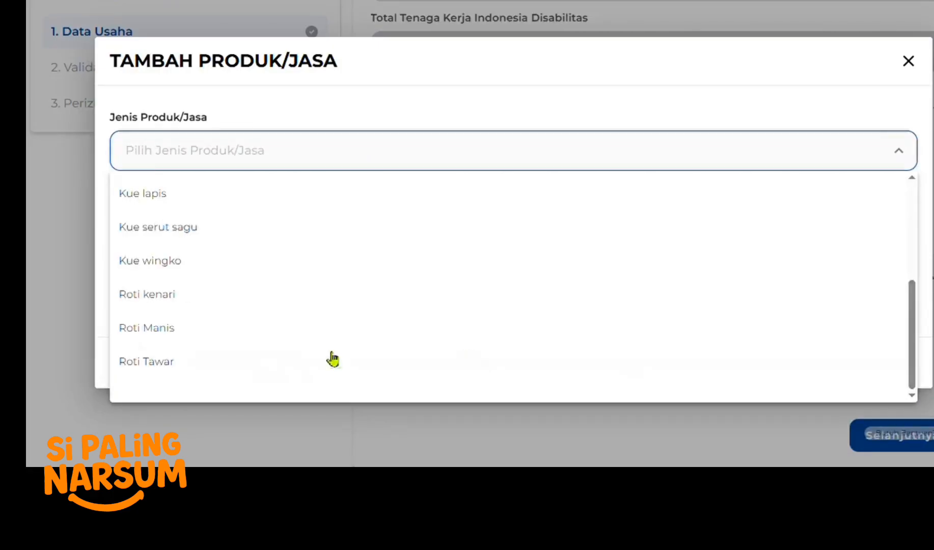
{"action": "left_click", "coordinate": [171, 332]}
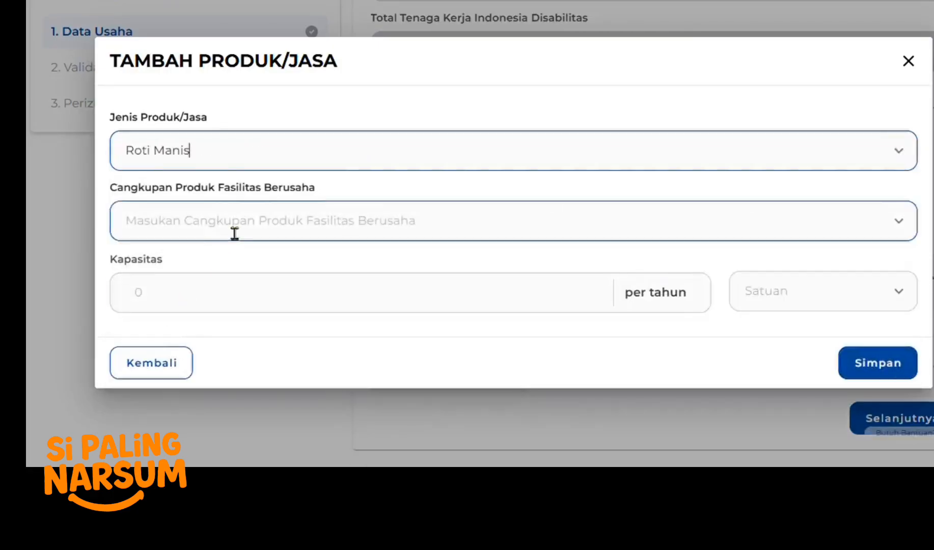
- Set the product's Cangkupan Produk to Pembuatan biskuit and Kapasitas to 10.000 Buah per tahun, and save the entry
{"action": "left_click", "coordinate": [235, 233]}
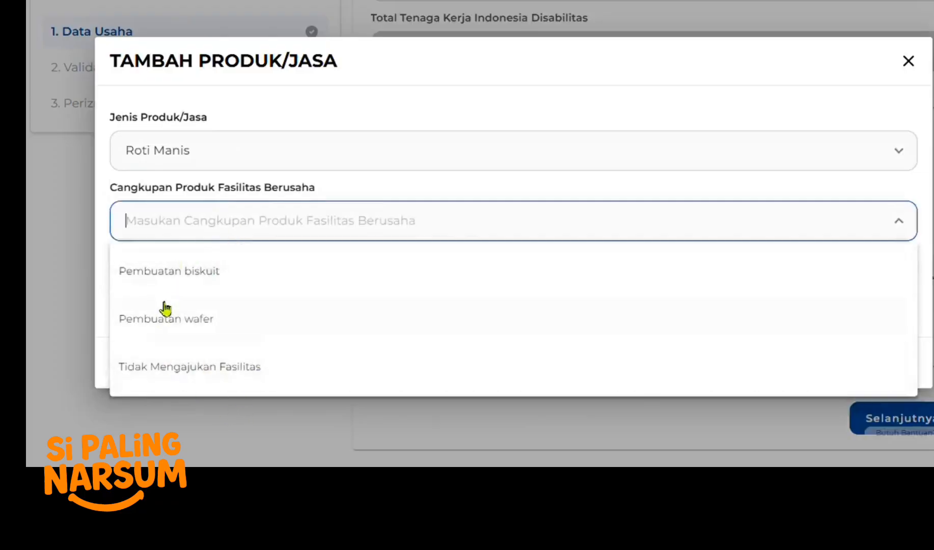
{"action": "left_click", "coordinate": [174, 289]}
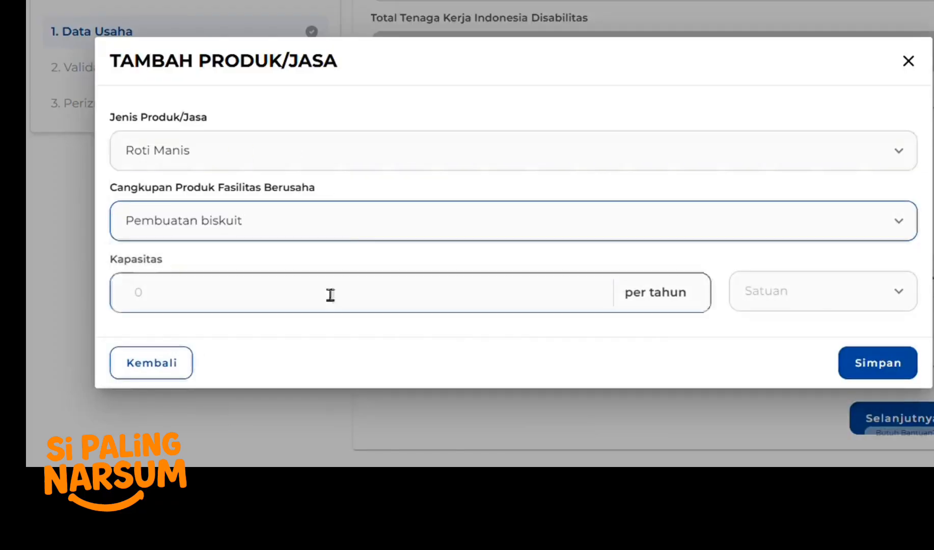
{"action": "left_click", "coordinate": [457, 307]}
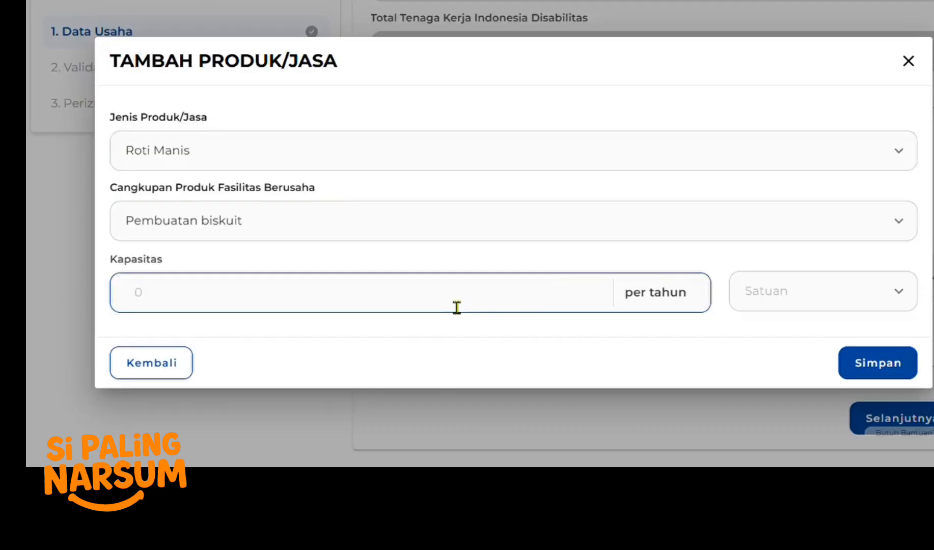
{"action": "left_click", "coordinate": [889, 293]}
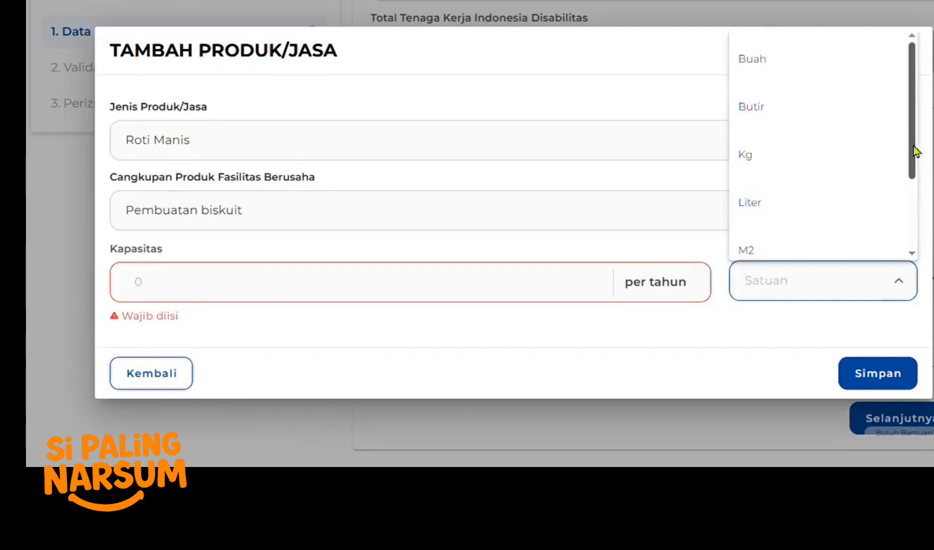
{"action": "left_click", "coordinate": [820, 59]}
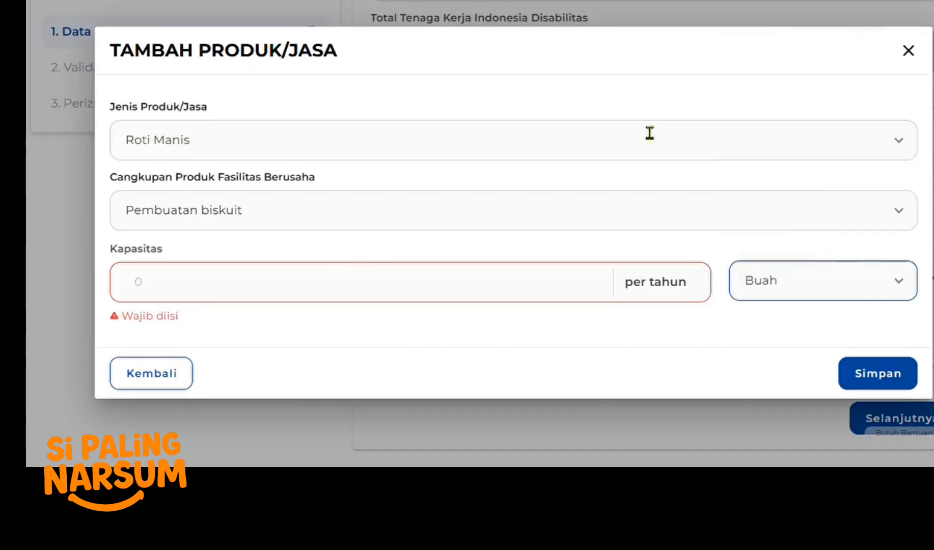
{"action": "left_click", "coordinate": [319, 291]}
{"action": "type", "text": "10.000"}
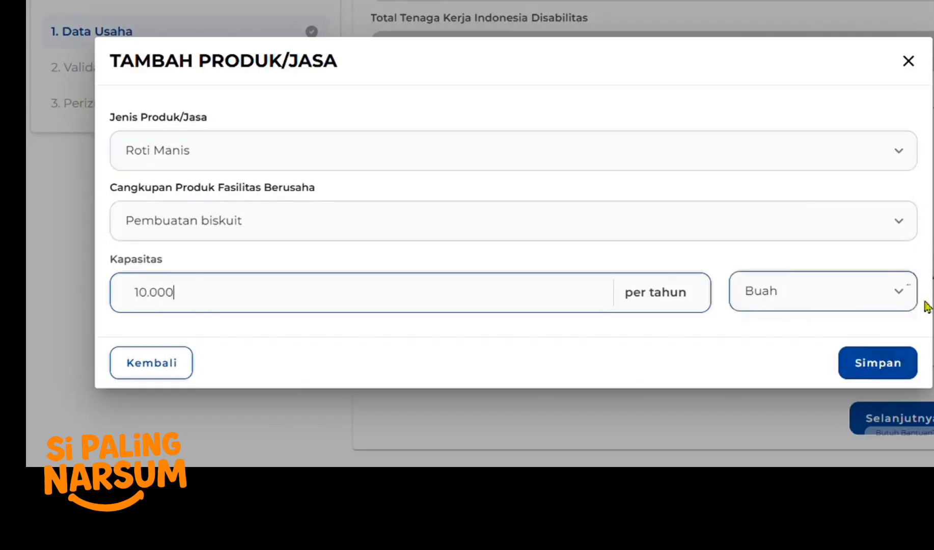
{"action": "left_click", "coordinate": [887, 368]}
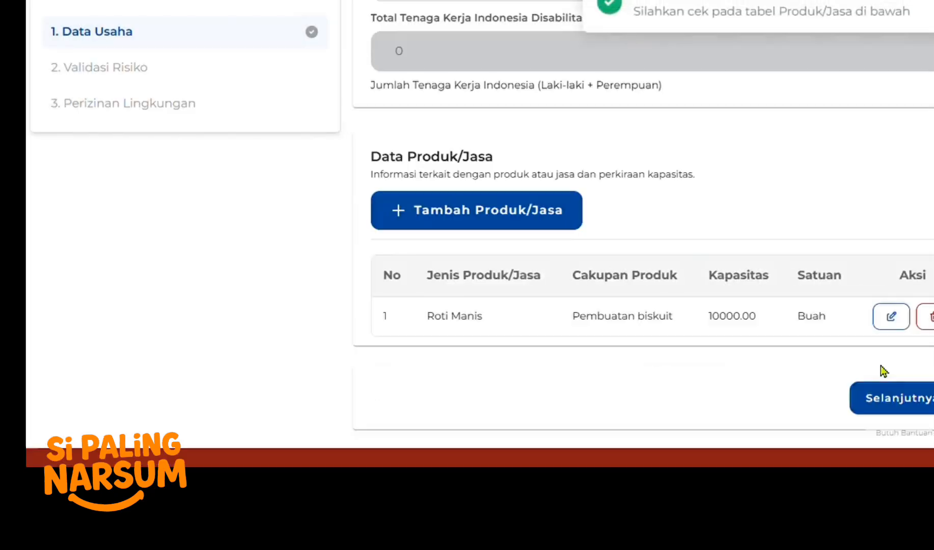
- Set Hasil Penjualan Tahunan to Rp 50.000.000 and proceed from Data Usaha to Validasi Risiko
{"action": "left_click", "coordinate": [918, 399]}
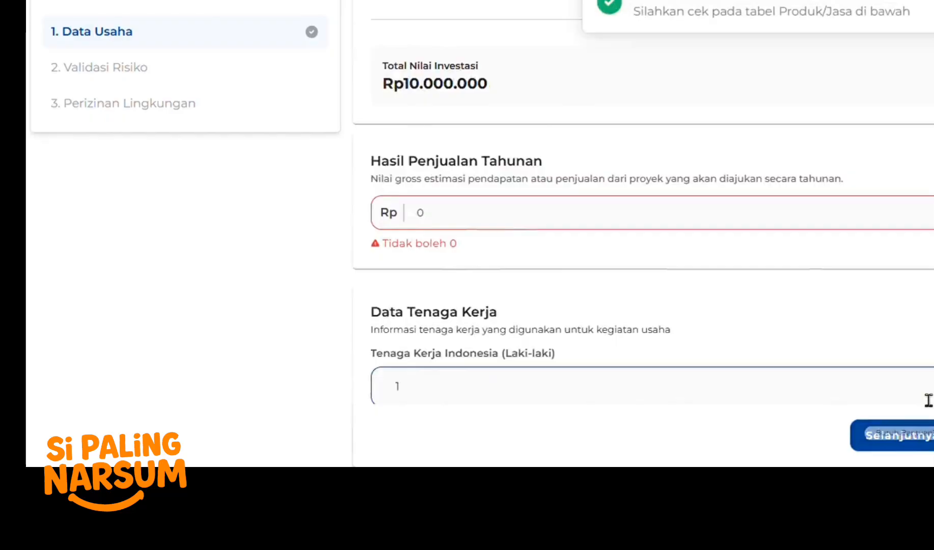
{"action": "left_click", "coordinate": [433, 223]}
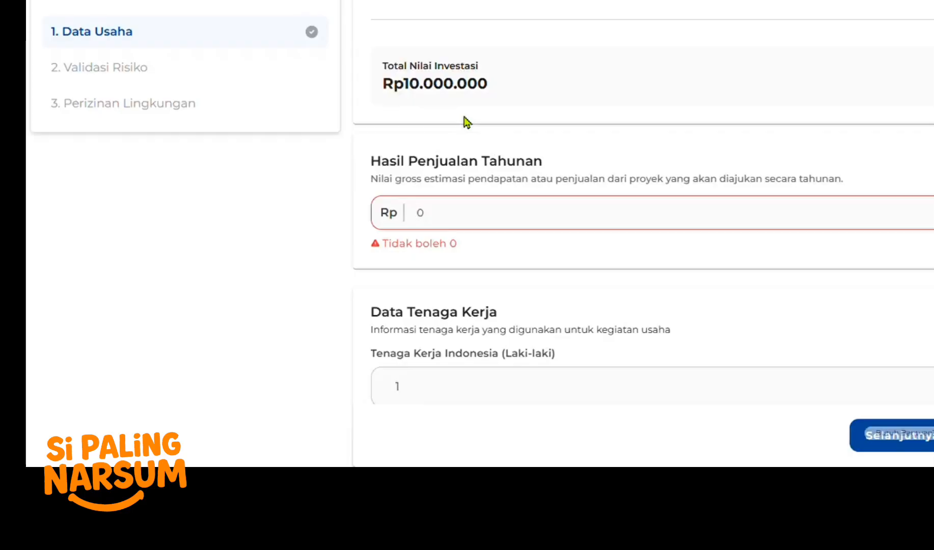
{"action": "type", "text": "50.0"}
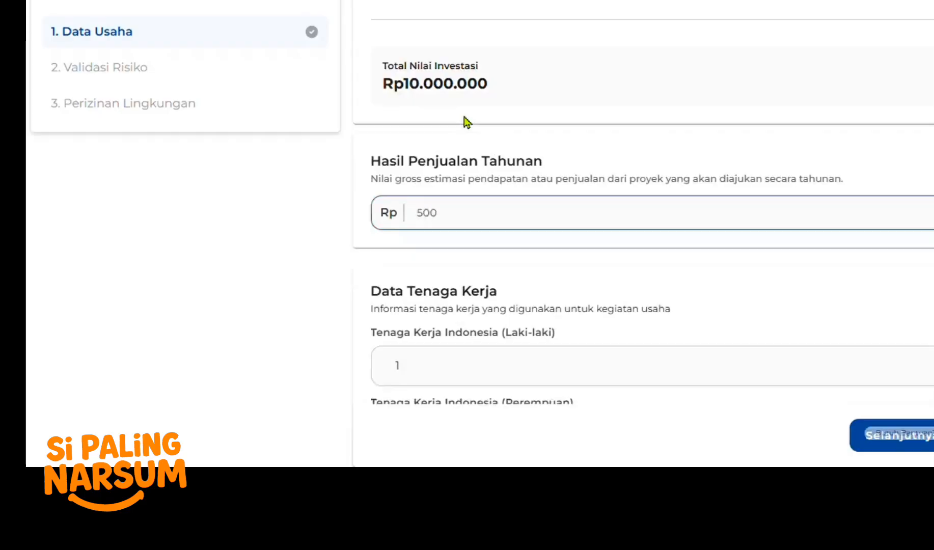
{"action": "type", "text": "00.000"}
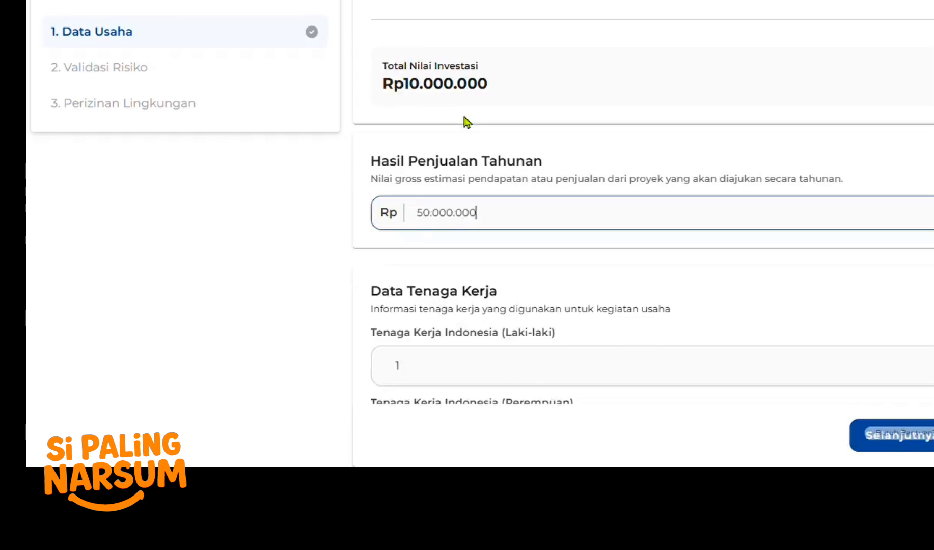
{"action": "key", "text": "Tab"}
{"action": "scroll", "coordinate": [642, 229], "scroll_direction": "down", "scroll_amount": 5}
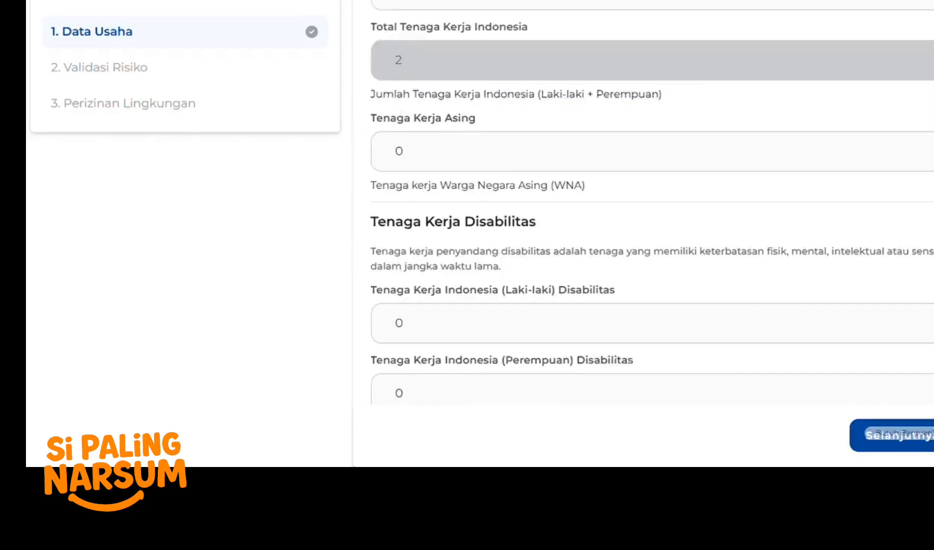
{"action": "scroll", "coordinate": [642, 229], "scroll_direction": "down", "scroll_amount": 10}
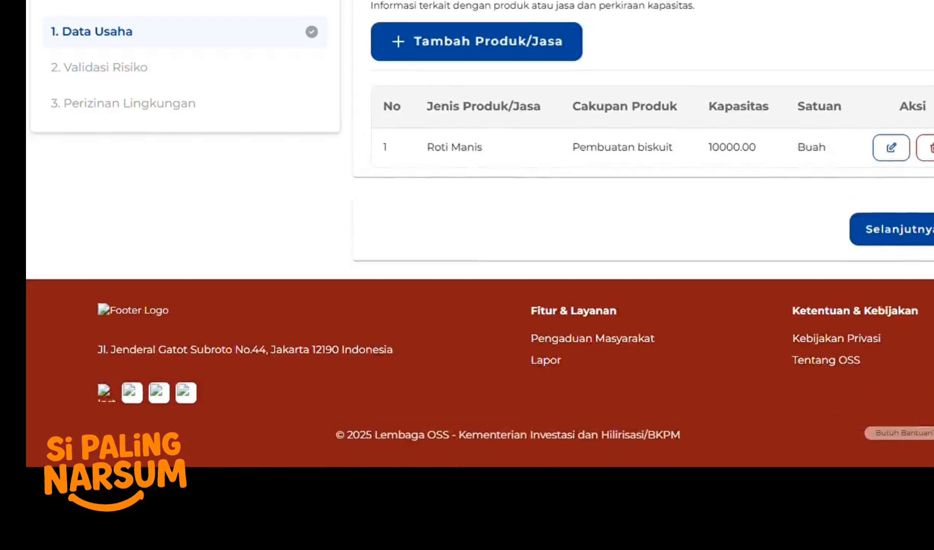
{"action": "left_click", "coordinate": [911, 240]}
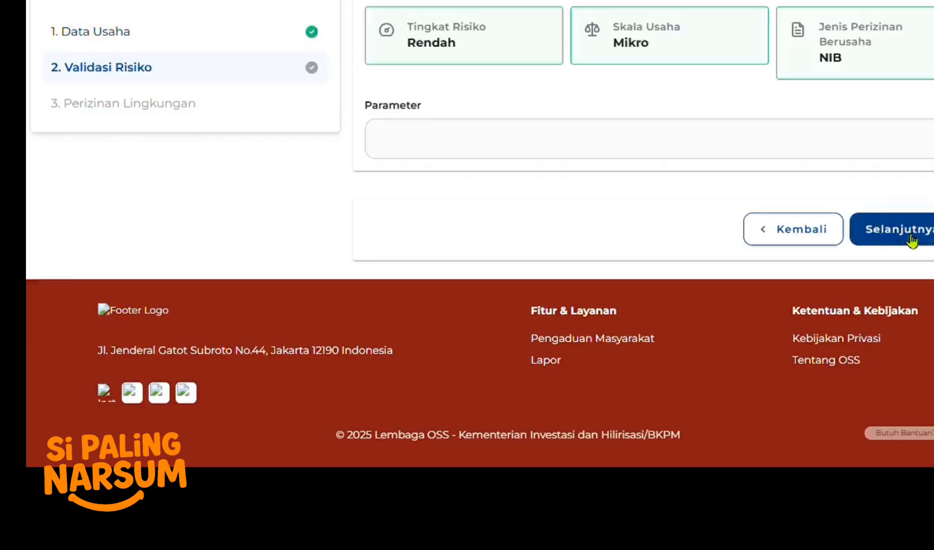
- Select "Lokasi industrinya berada pada Kabupaten/ Kota bersangkutan" as the Parameter in Validasi Risiko and proceed to Perizinan Lingkungan
{"action": "left_click", "coordinate": [930, 235]}
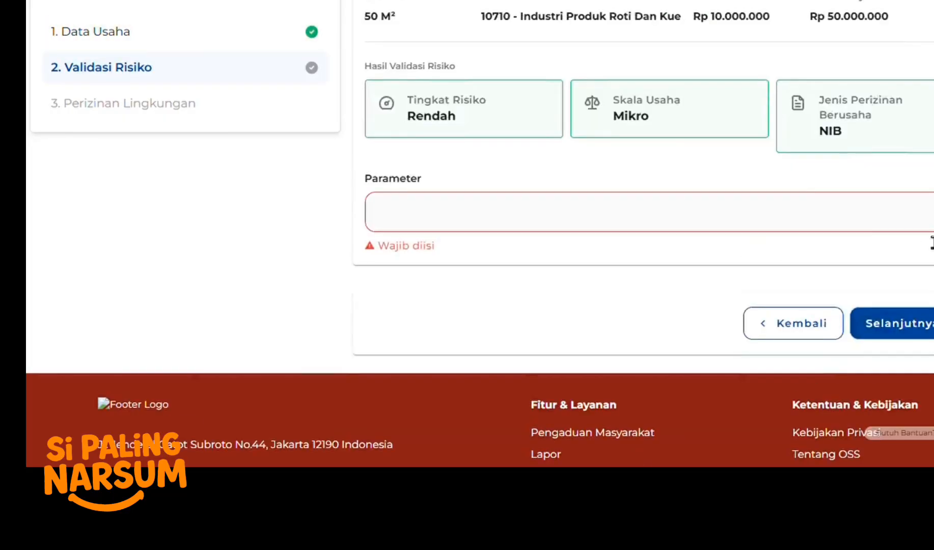
{"action": "left_click", "coordinate": [854, 220]}
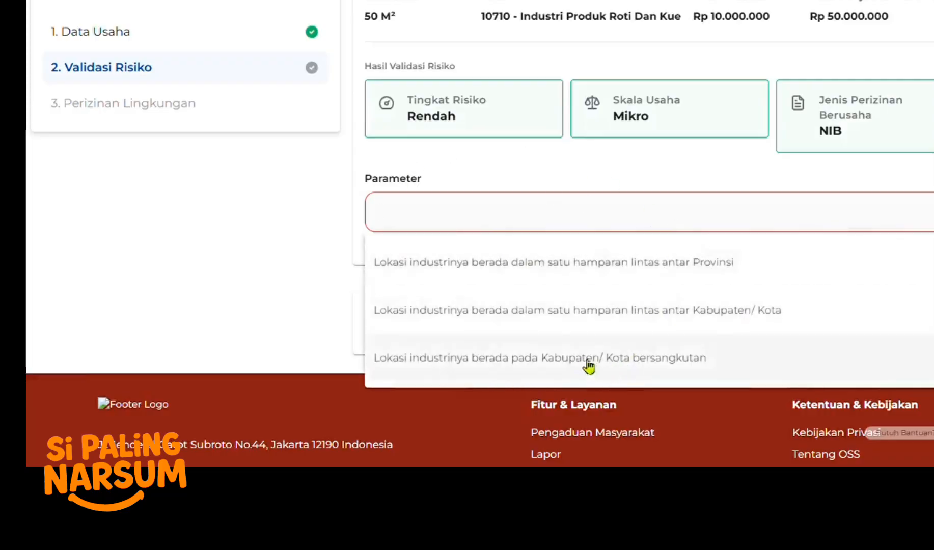
{"action": "left_click", "coordinate": [554, 358]}
{"action": "left_click", "coordinate": [902, 308]}
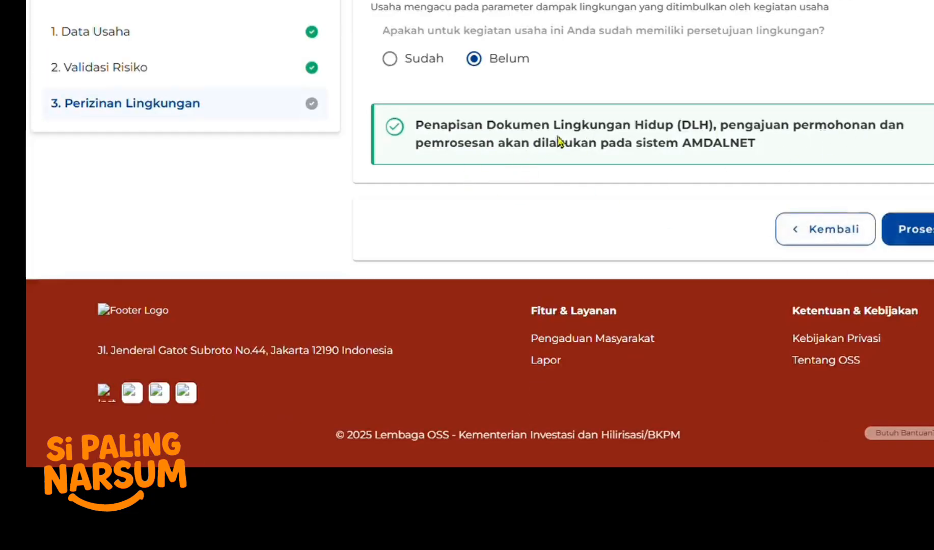
- Process the permit application from Perizinan Lingkungan and confirm forwarding it for verification
{"action": "left_click", "coordinate": [910, 231]}
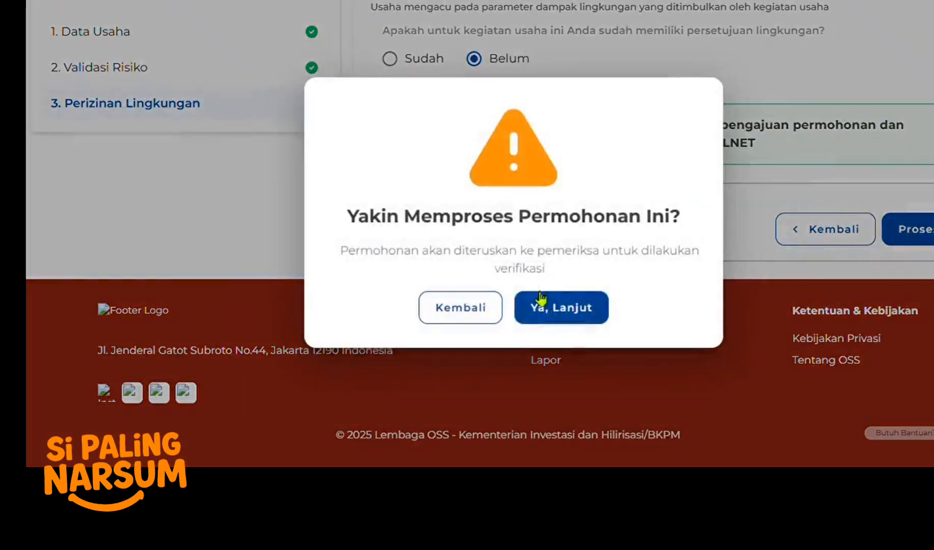
{"action": "left_click", "coordinate": [566, 308]}
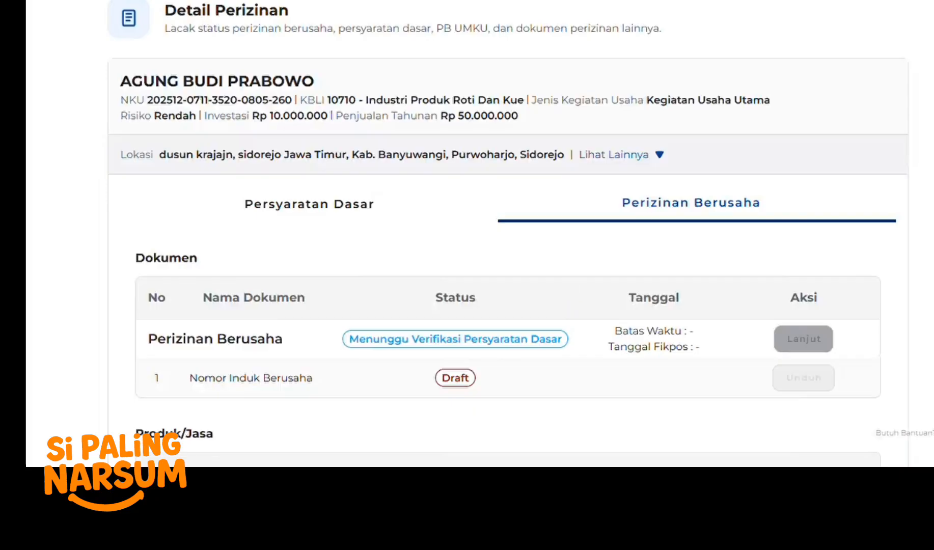
- Switch the permit details to Persyaratan Dasar and bring up the Persetujuan Lingkungan entry under Lingkungan
{"action": "scroll", "coordinate": [479, 233], "scroll_direction": "down", "scroll_amount": 3}
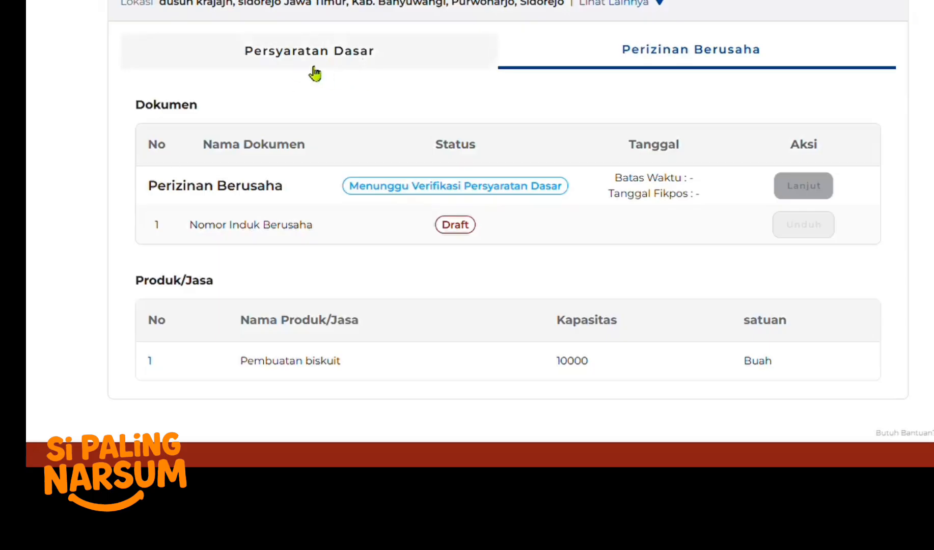
{"action": "left_click", "coordinate": [314, 61]}
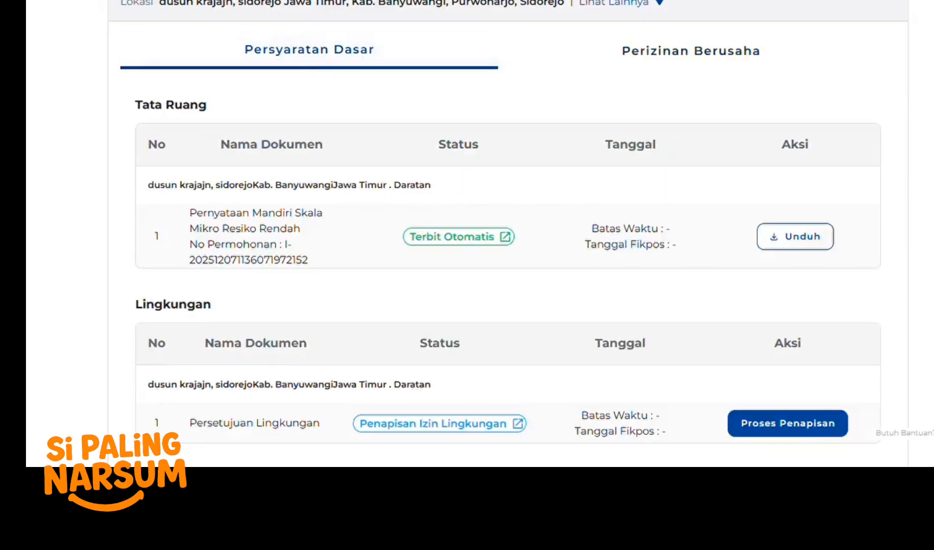
{"action": "scroll", "coordinate": [872, 210], "scroll_direction": "down", "scroll_amount": 3}
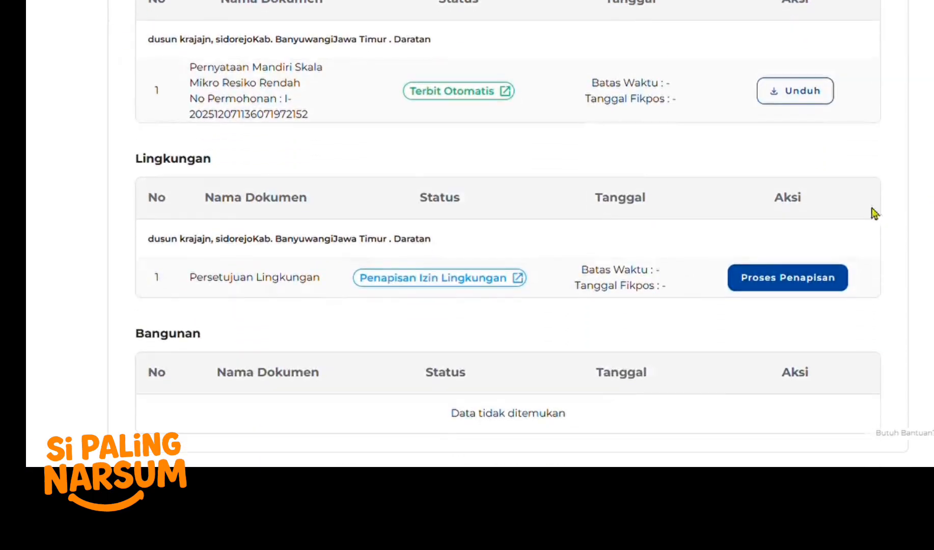
- Start the environmental screening for Persetujuan Lingkungan and select the listed business activity under Daftar Kegiatan
{"action": "left_click", "coordinate": [767, 278]}
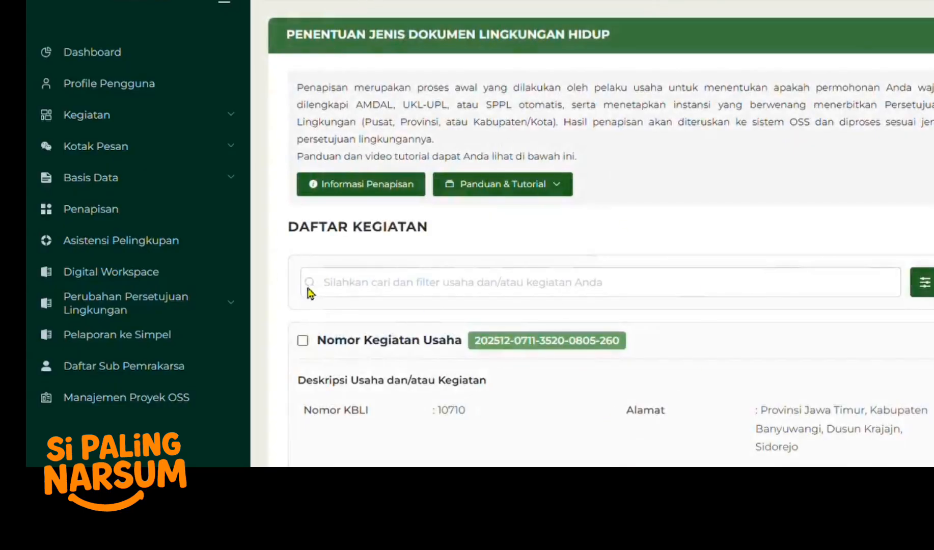
{"action": "scroll", "coordinate": [601, 255], "scroll_direction": "down", "scroll_amount": 3}
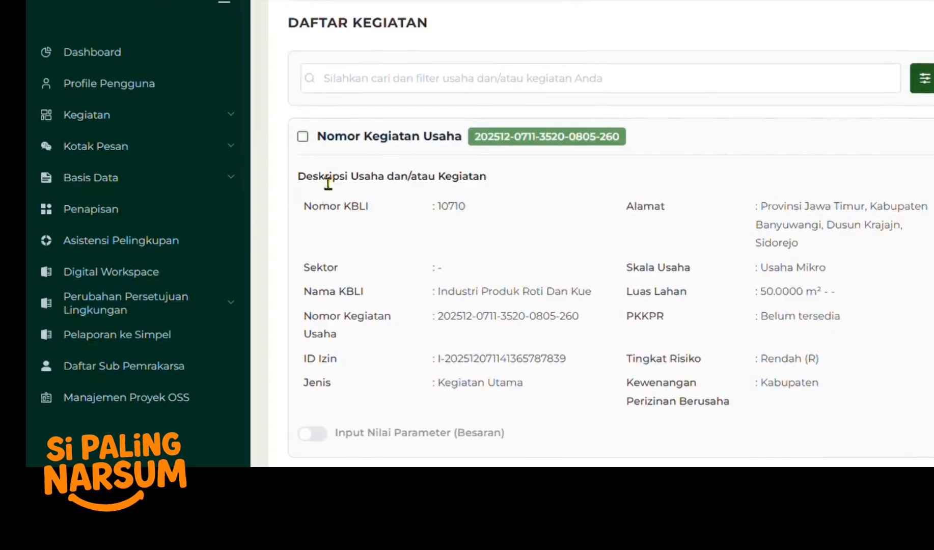
{"action": "left_click", "coordinate": [303, 137]}
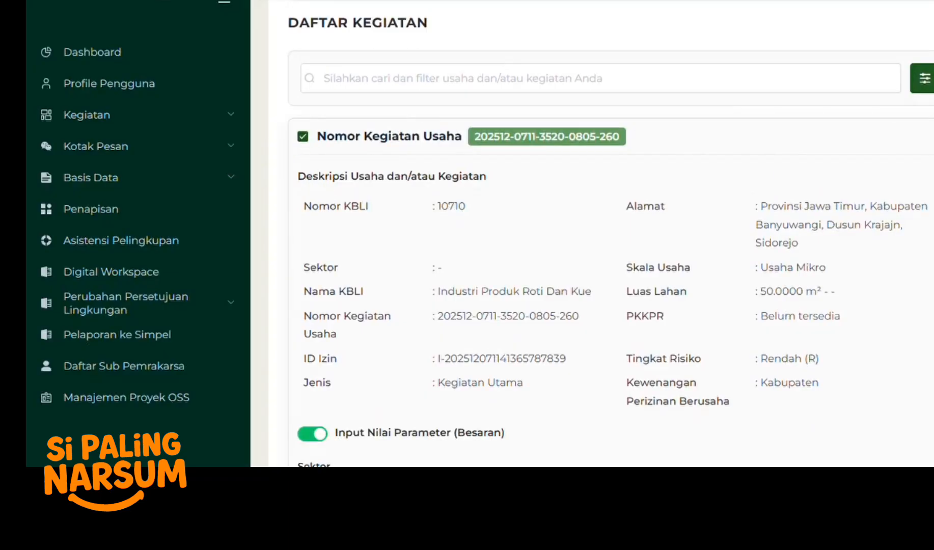
- Set Sektor to Perindustrian, Jenis Usaha to Industri Produk Roti Dan Kue, and name the activity NDAGO
{"action": "scroll", "coordinate": [601, 254], "scroll_direction": "down", "scroll_amount": 3}
{"action": "scroll", "coordinate": [586, 285], "scroll_direction": "down", "scroll_amount": 1}
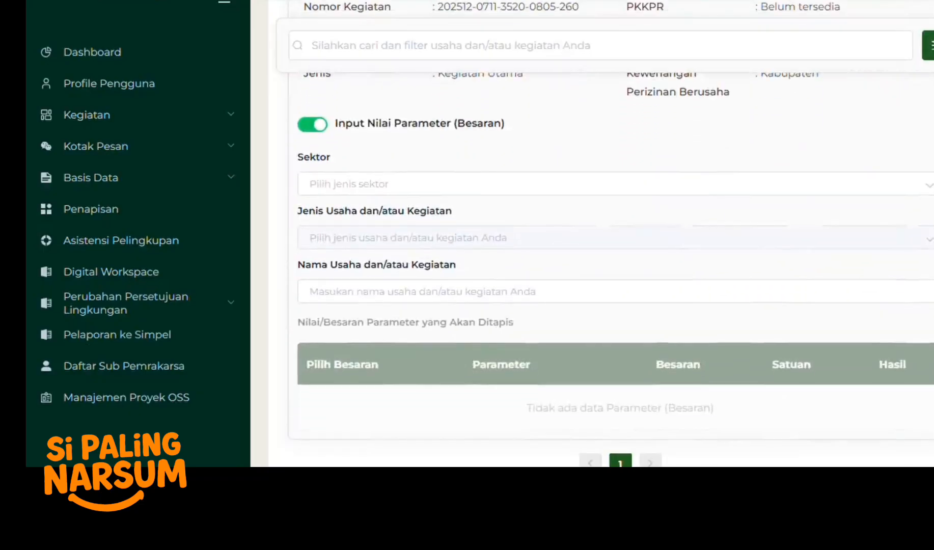
{"action": "left_click", "coordinate": [351, 184]}
{"action": "left_click", "coordinate": [359, 225]}
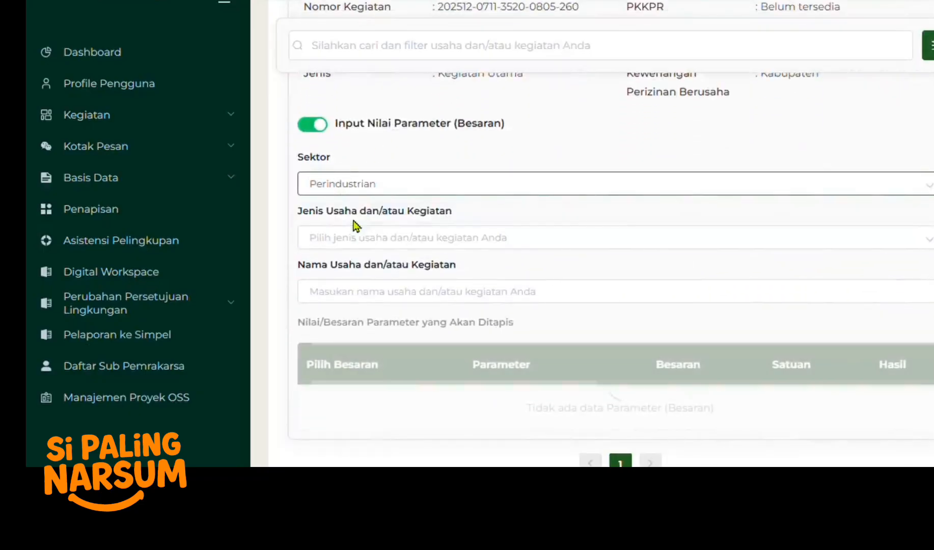
{"action": "left_click", "coordinate": [352, 243]}
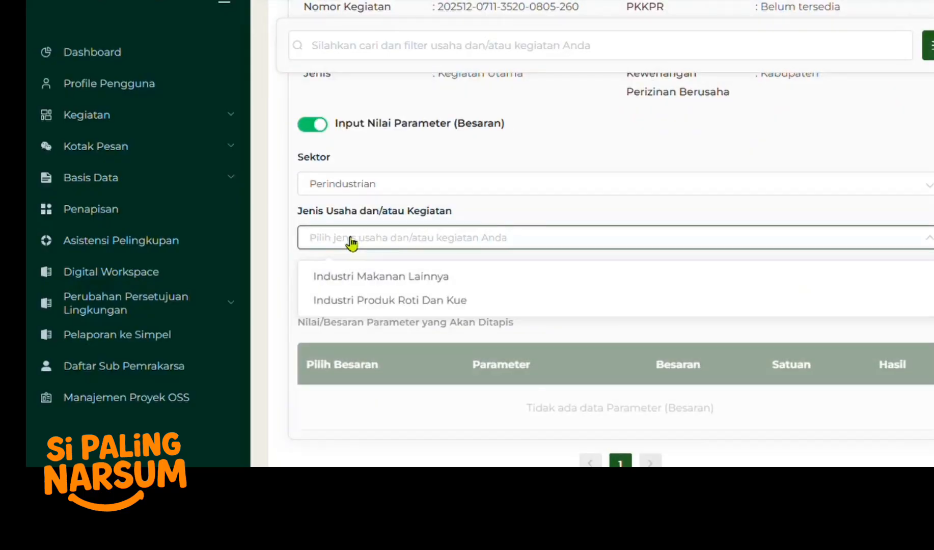
{"action": "left_click", "coordinate": [414, 300]}
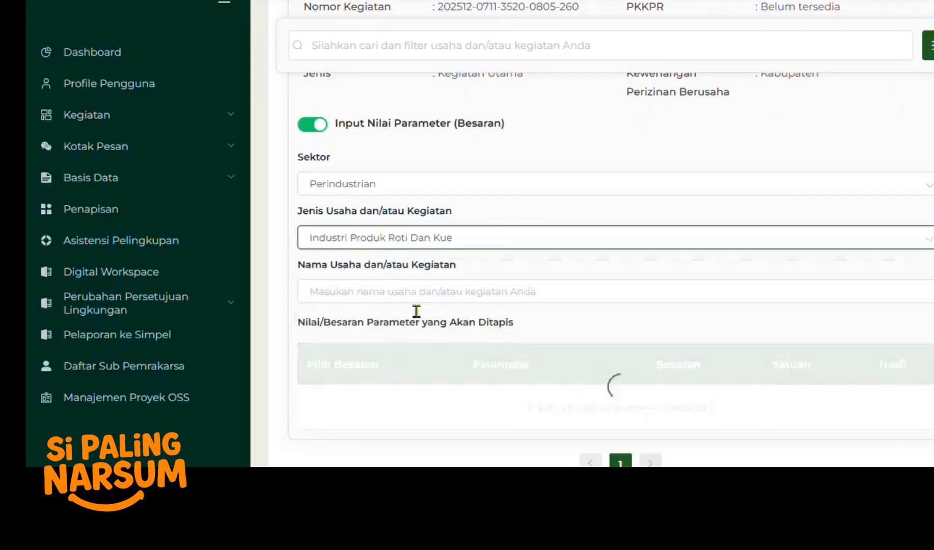
{"action": "left_click", "coordinate": [370, 302]}
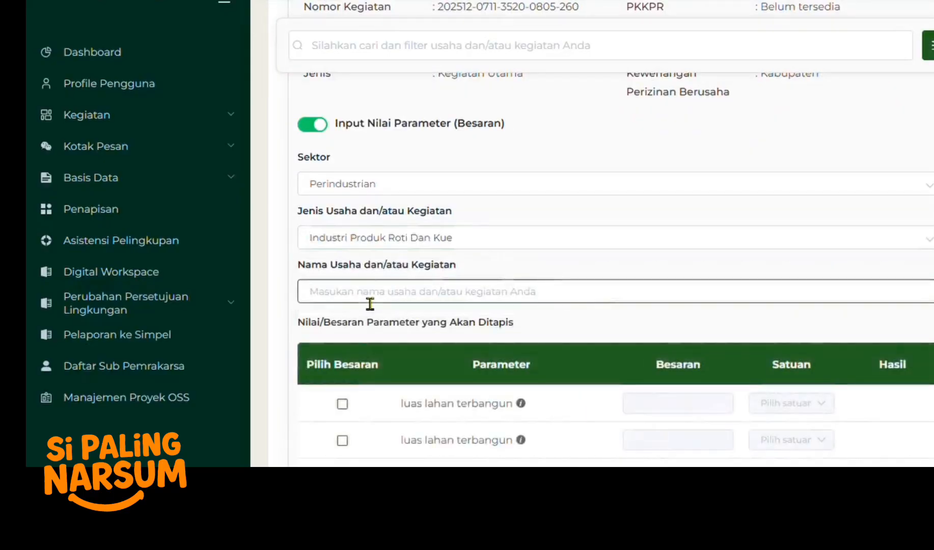
{"action": "type", "text": "NDAGO"}
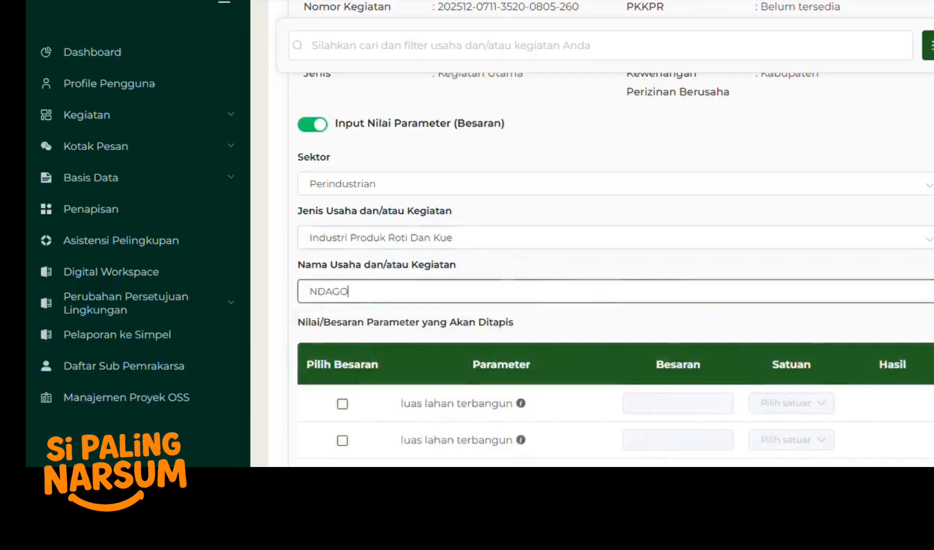
- Include the first "luas lahan terbangun" parameter with a Besaran of 50 and m2 as its unit
{"action": "scroll", "coordinate": [868, 267], "scroll_direction": "down", "scroll_amount": 5}
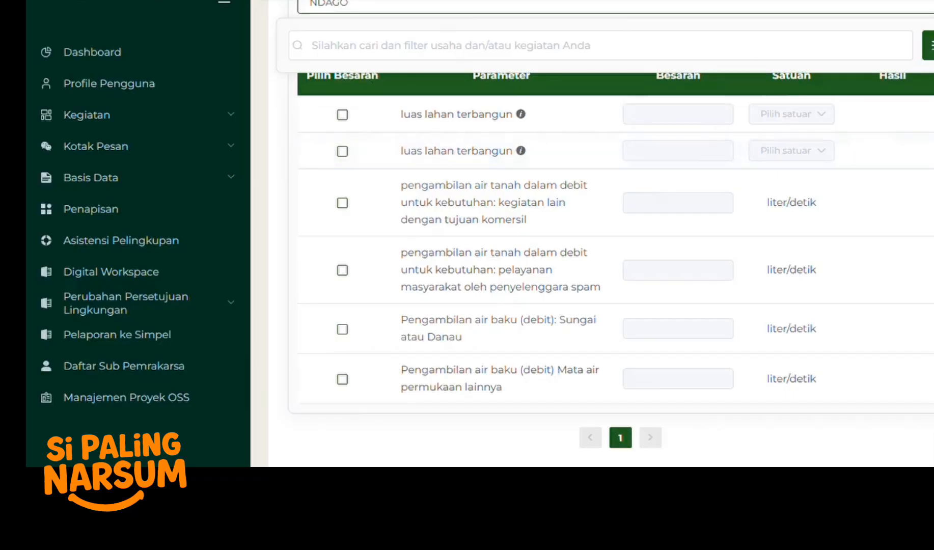
{"action": "scroll", "coordinate": [611, 254], "scroll_direction": "up", "scroll_amount": 2}
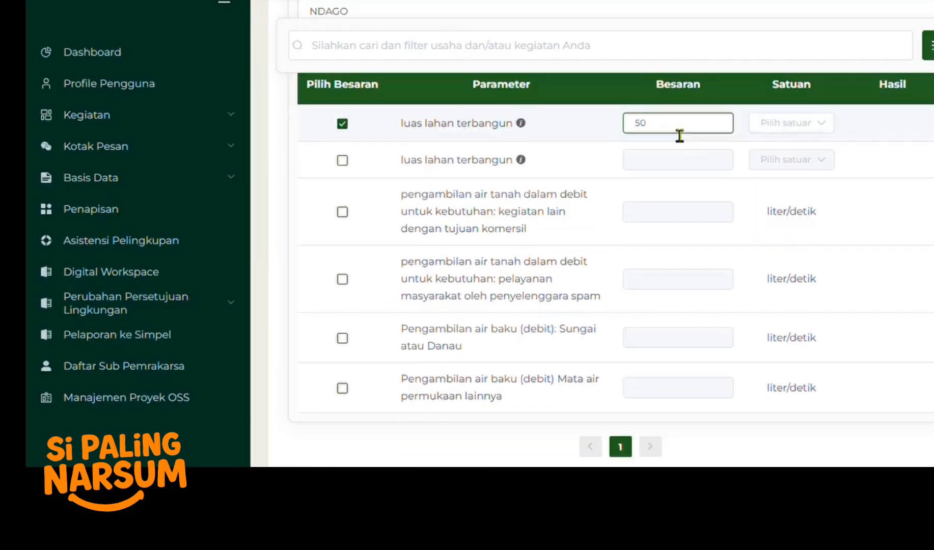
{"action": "left_click", "coordinate": [826, 128]}
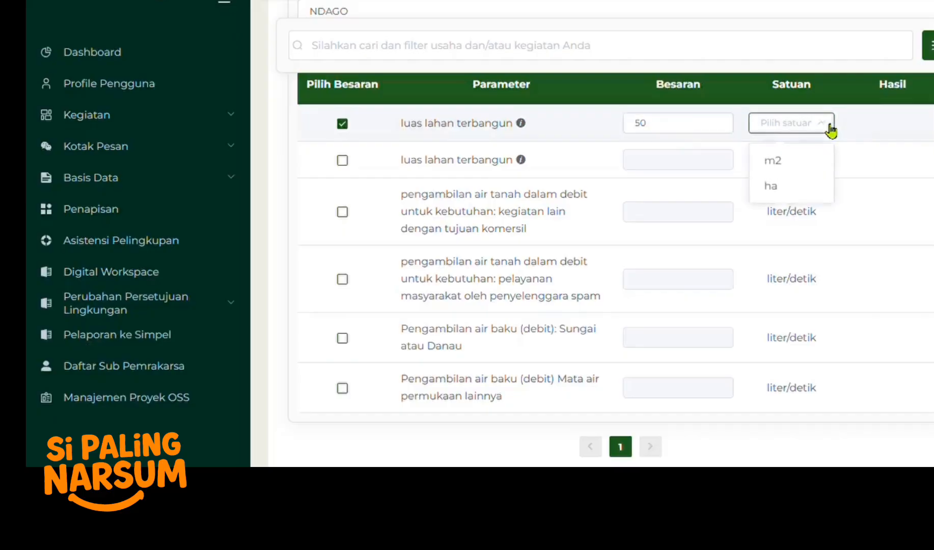
{"action": "left_click", "coordinate": [793, 162]}
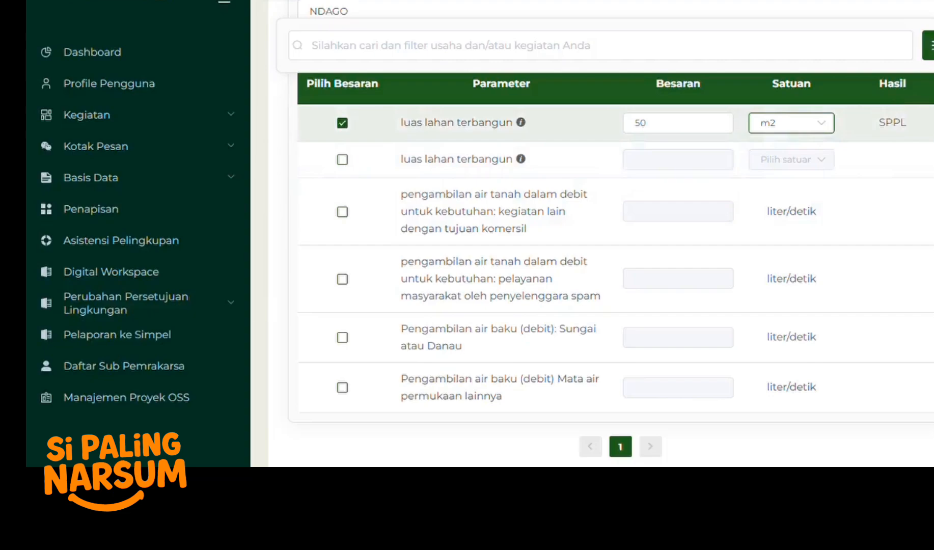
- Review the completed screening parameters of the activity and proceed to Penentuan Kewenangan
{"action": "scroll", "coordinate": [615, 234], "scroll_direction": "up", "scroll_amount": 10}
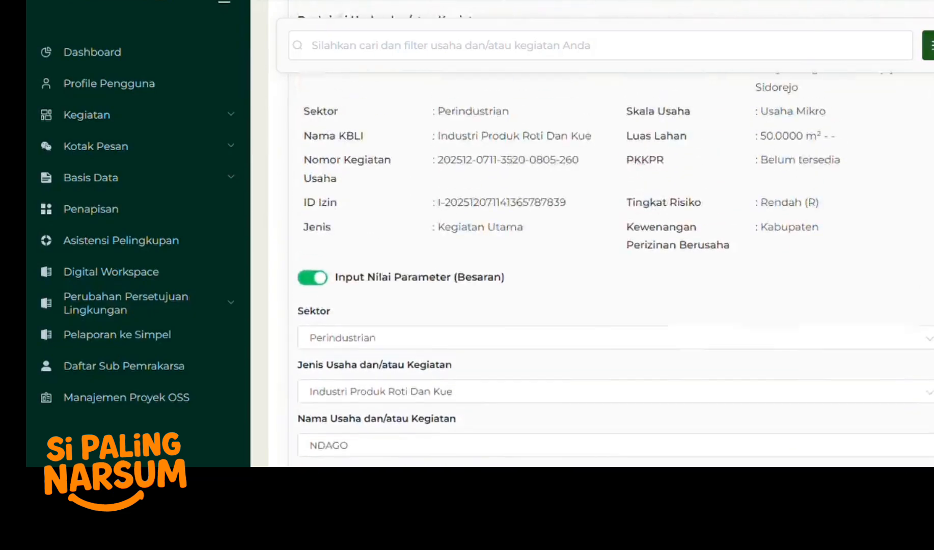
{"action": "scroll", "coordinate": [615, 235], "scroll_direction": "down", "scroll_amount": 5}
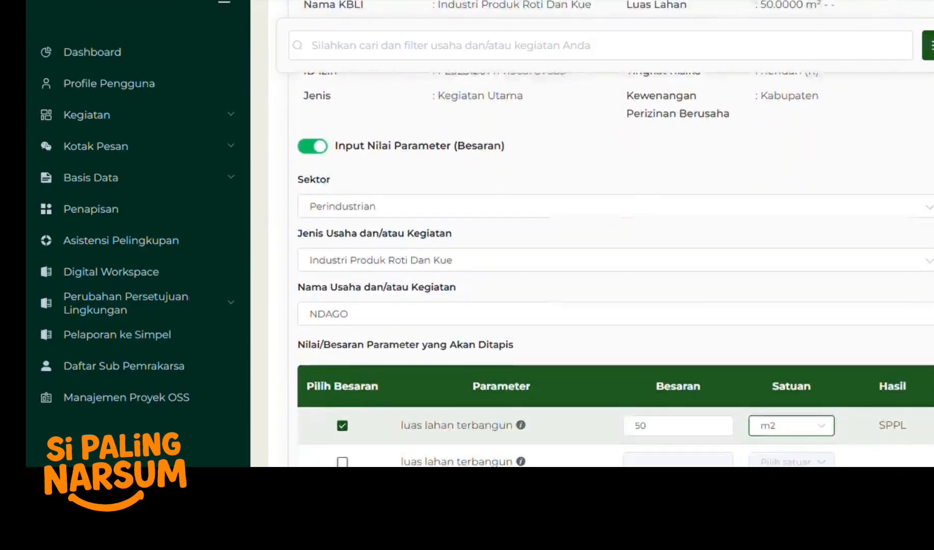
{"action": "scroll", "coordinate": [615, 234], "scroll_direction": "down", "scroll_amount": 2}
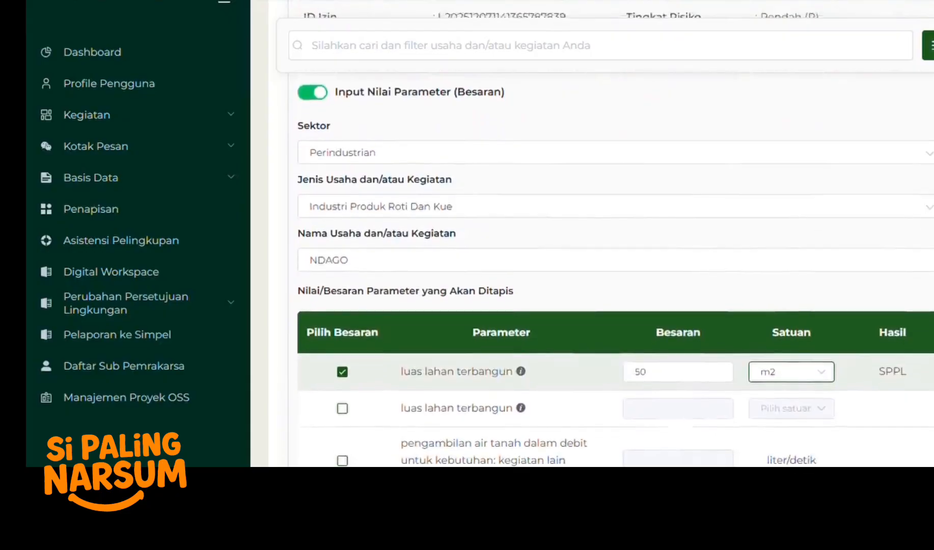
{"action": "scroll", "coordinate": [616, 234], "scroll_direction": "down", "scroll_amount": 3}
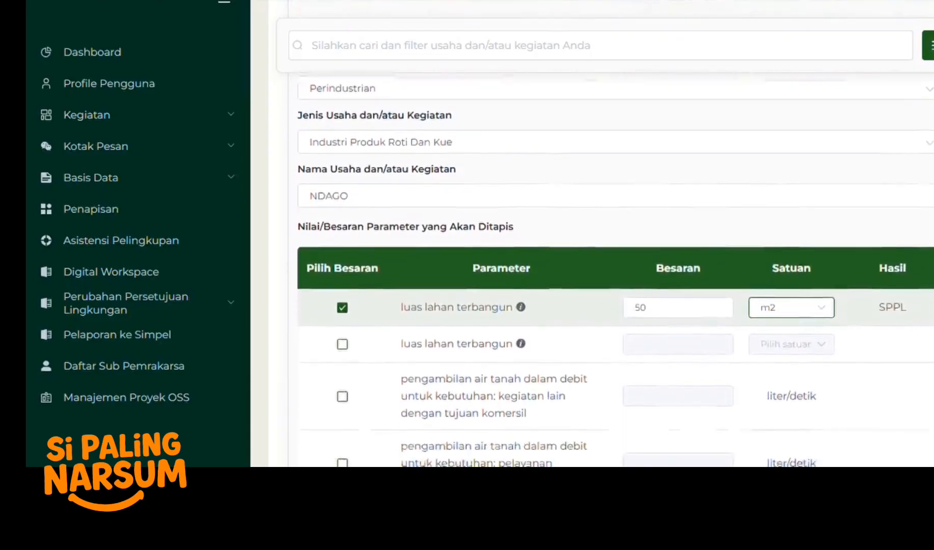
{"action": "scroll", "coordinate": [615, 234], "scroll_direction": "down", "scroll_amount": 7}
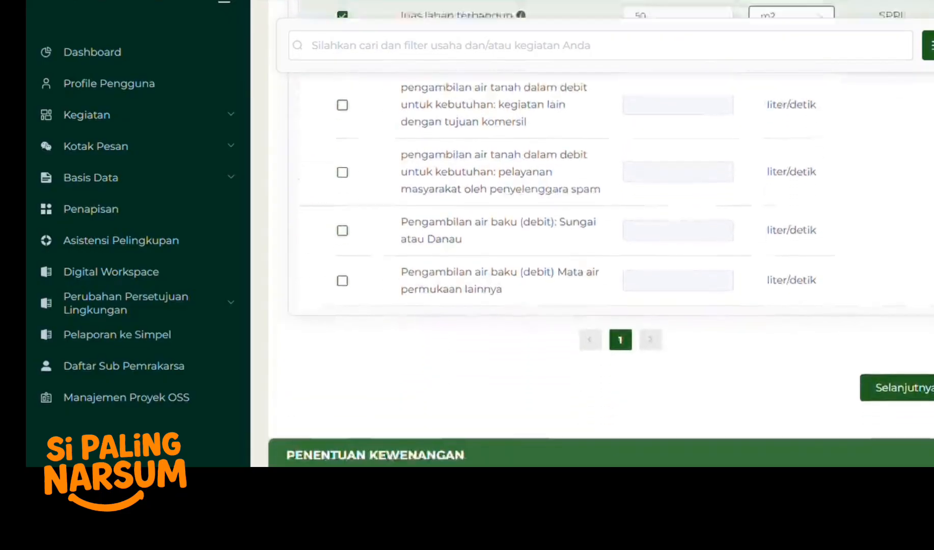
{"action": "left_click", "coordinate": [921, 368]}
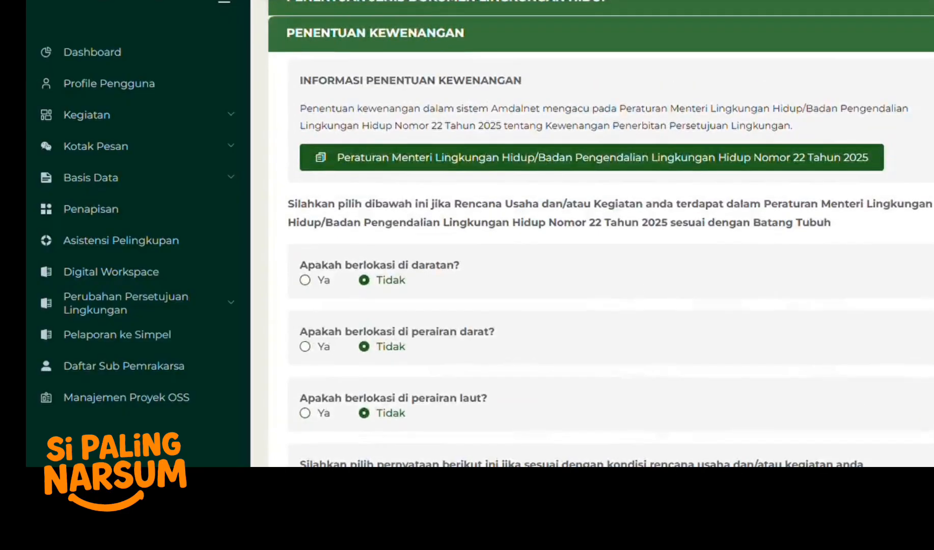
- Answer Ya to "Apakah berlokasi di daratan?" with the project site in one kabupaten/kota, and proceed to Hasil Penapisan
{"action": "scroll", "coordinate": [600, 234], "scroll_direction": "down", "scroll_amount": 2}
{"action": "scroll", "coordinate": [601, 234], "scroll_direction": "up", "scroll_amount": 1}
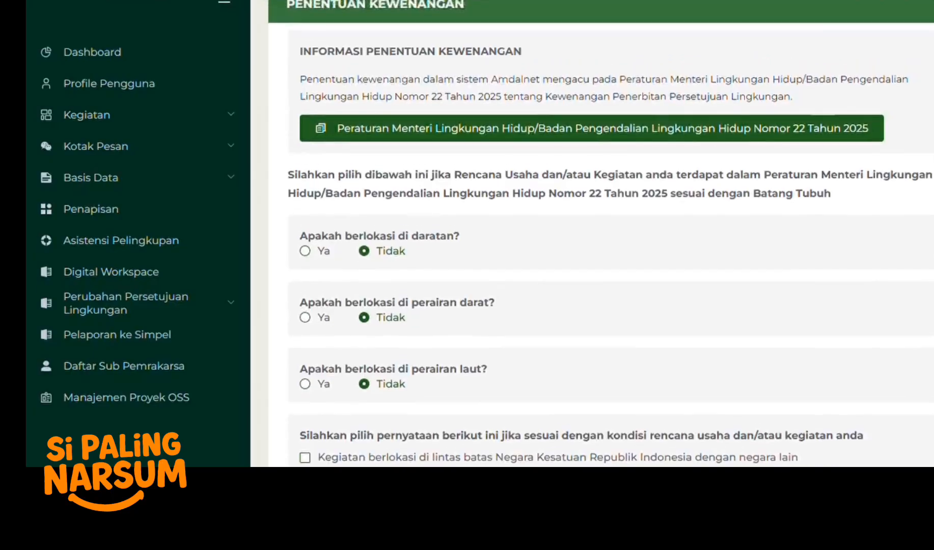
{"action": "scroll", "coordinate": [600, 234], "scroll_direction": "down", "scroll_amount": 7}
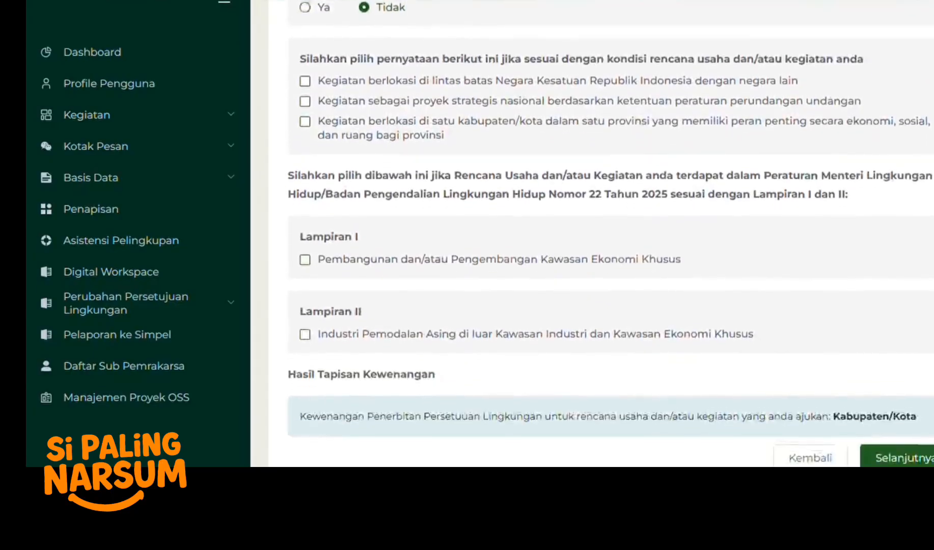
{"action": "scroll", "coordinate": [600, 235], "scroll_direction": "down", "scroll_amount": 1}
{"action": "scroll", "coordinate": [600, 234], "scroll_direction": "up", "scroll_amount": 6}
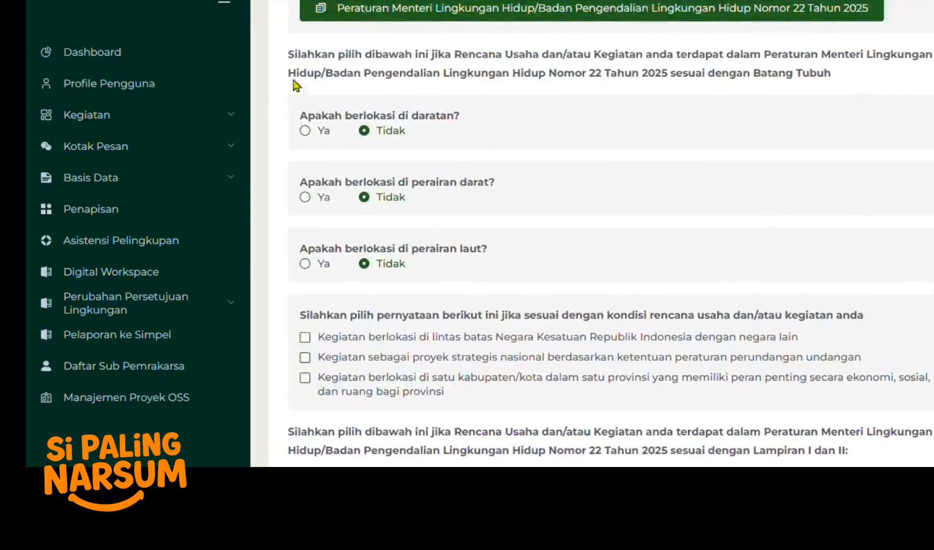
{"action": "left_click", "coordinate": [305, 131]}
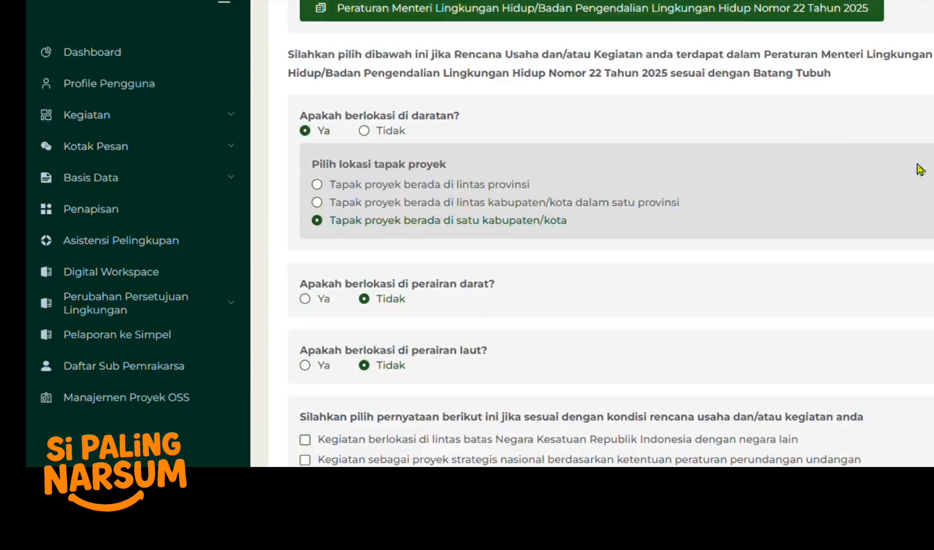
{"action": "scroll", "coordinate": [611, 233], "scroll_direction": "down", "scroll_amount": 4}
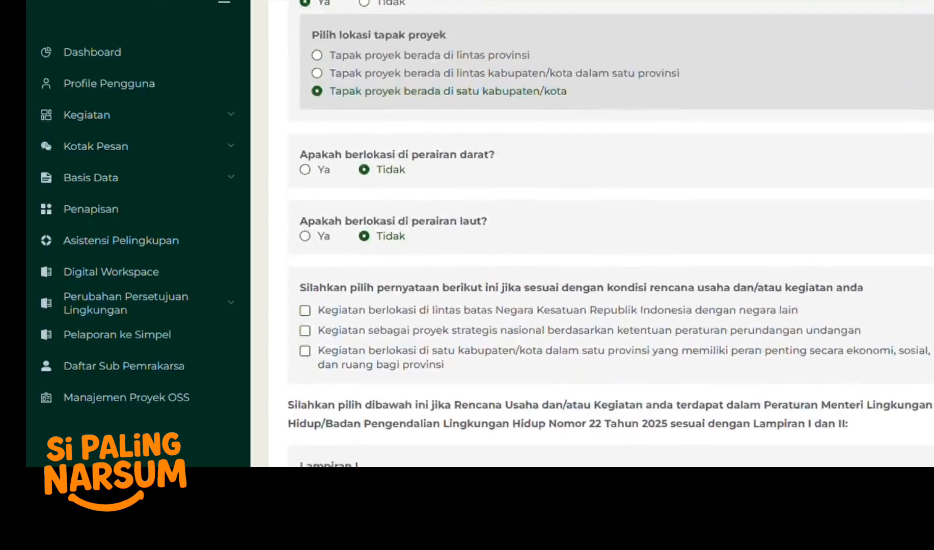
{"action": "scroll", "coordinate": [611, 233], "scroll_direction": "down", "scroll_amount": 3}
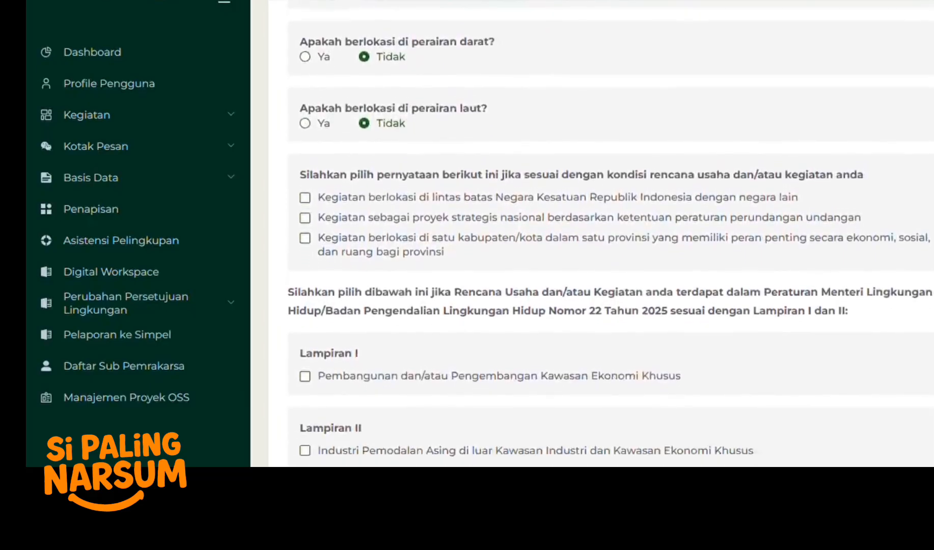
{"action": "scroll", "coordinate": [611, 233], "scroll_direction": "down", "scroll_amount": 2}
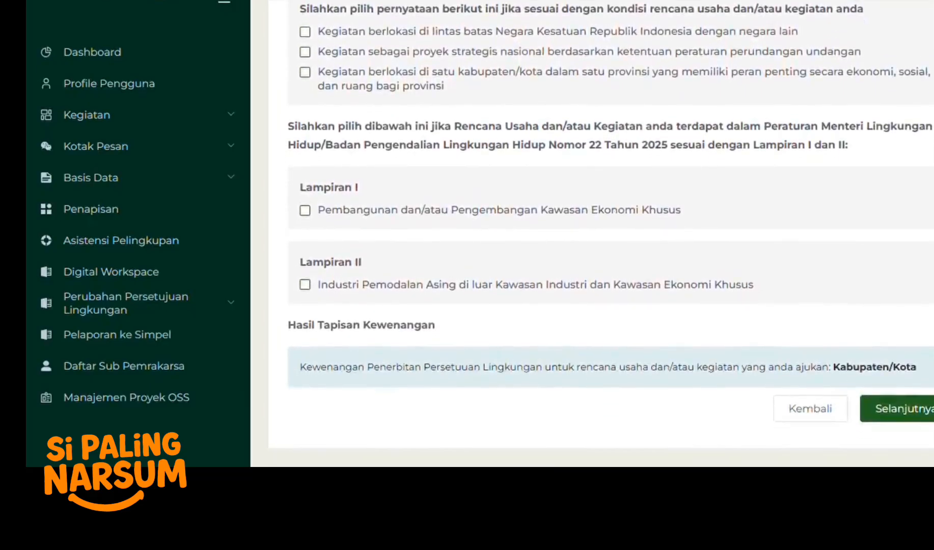
{"action": "left_click", "coordinate": [897, 408]}
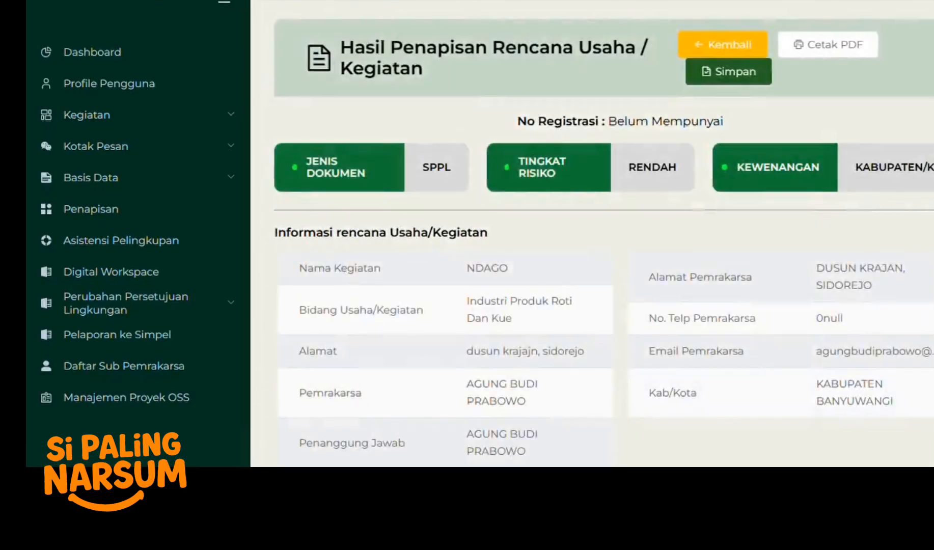
- Review, save and confirm the Hasil Penapisan result, and switch back to the OSS Detail Perizinan page and reload it
{"action": "scroll", "coordinate": [603, 305], "scroll_direction": "down", "scroll_amount": 1}
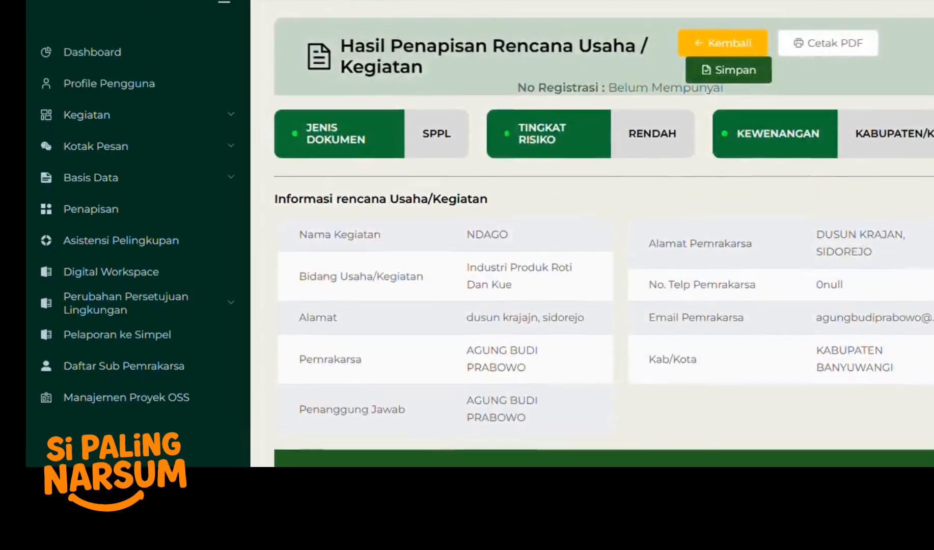
{"action": "scroll", "coordinate": [604, 306], "scroll_direction": "up", "scroll_amount": 1}
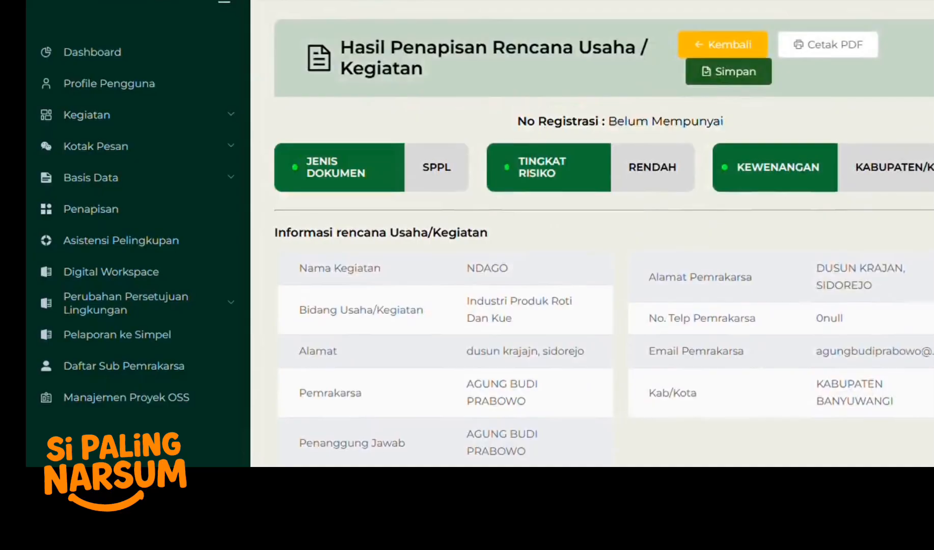
{"action": "scroll", "coordinate": [604, 306], "scroll_direction": "down", "scroll_amount": 6}
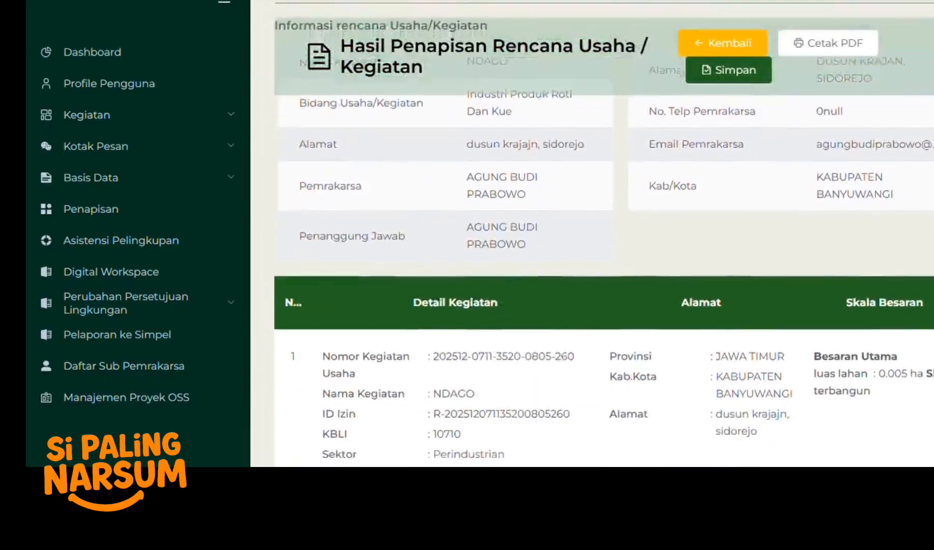
{"action": "scroll", "coordinate": [603, 306], "scroll_direction": "up", "scroll_amount": 3}
{"action": "scroll", "coordinate": [604, 306], "scroll_direction": "down", "scroll_amount": 7}
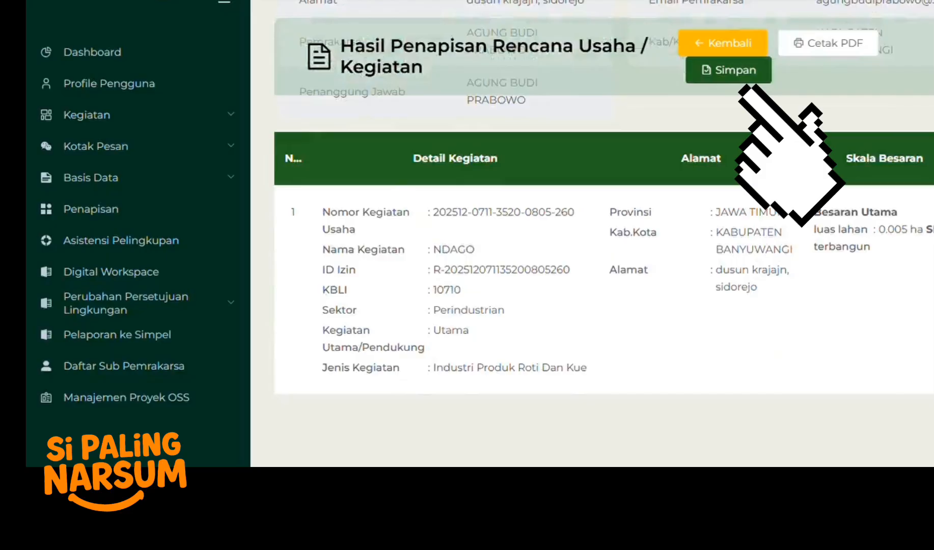
{"action": "scroll", "coordinate": [604, 265], "scroll_direction": "up", "scroll_amount": 8}
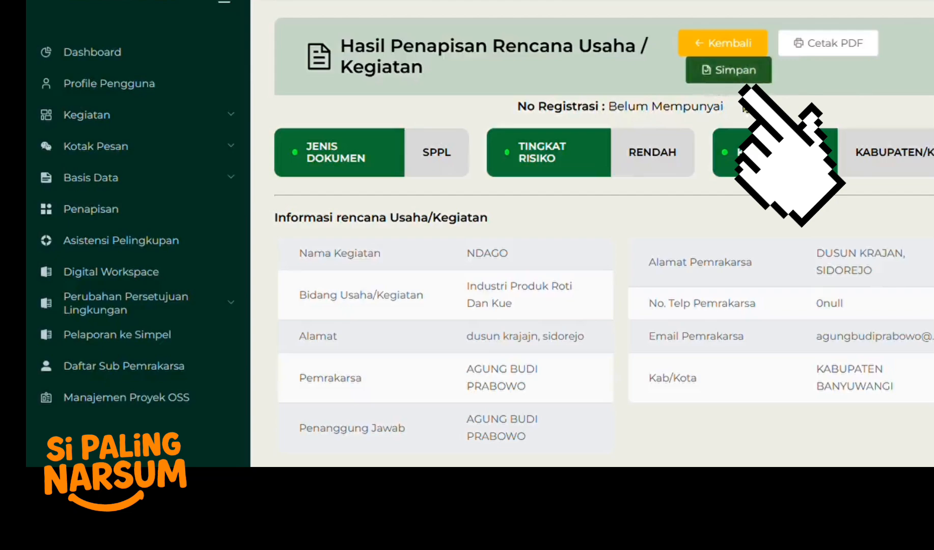
{"action": "left_click", "coordinate": [737, 75]}
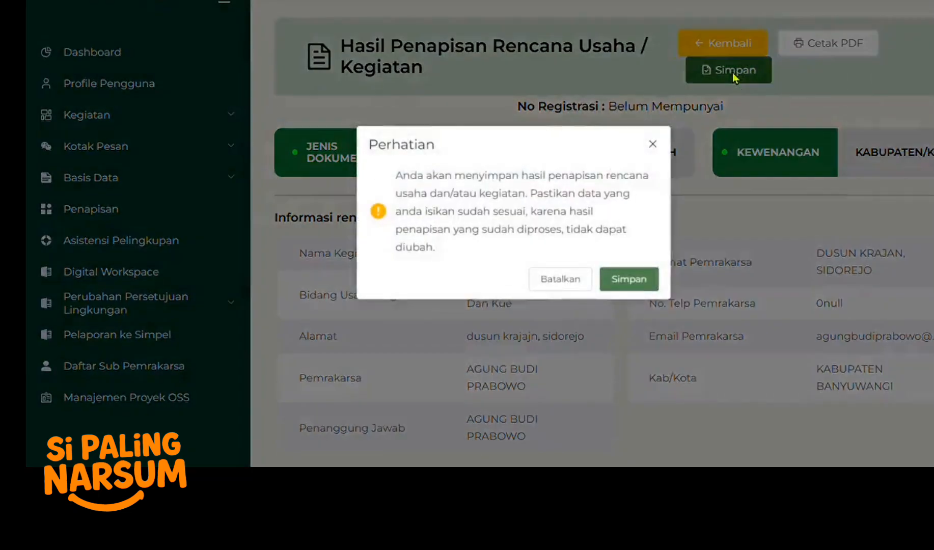
{"action": "left_click", "coordinate": [630, 279]}
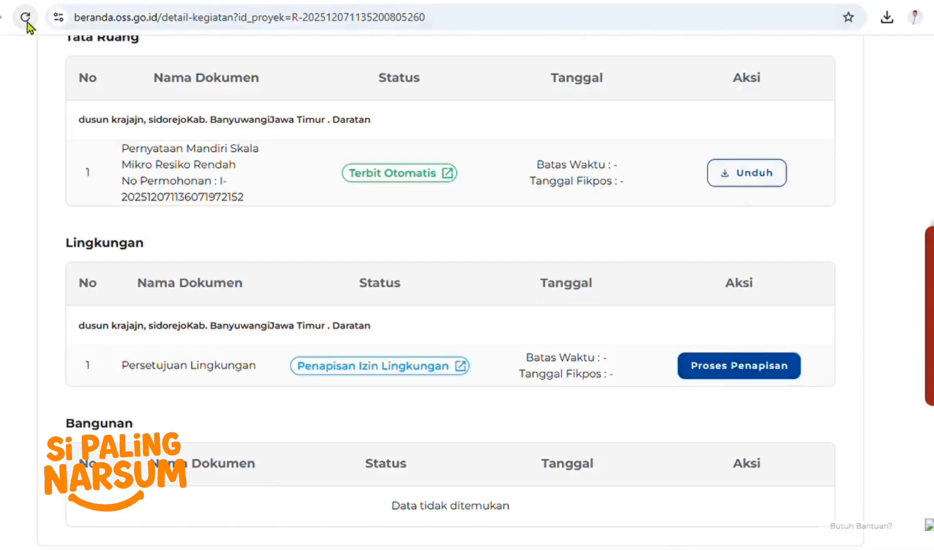
{"action": "left_click", "coordinate": [60, 56]}
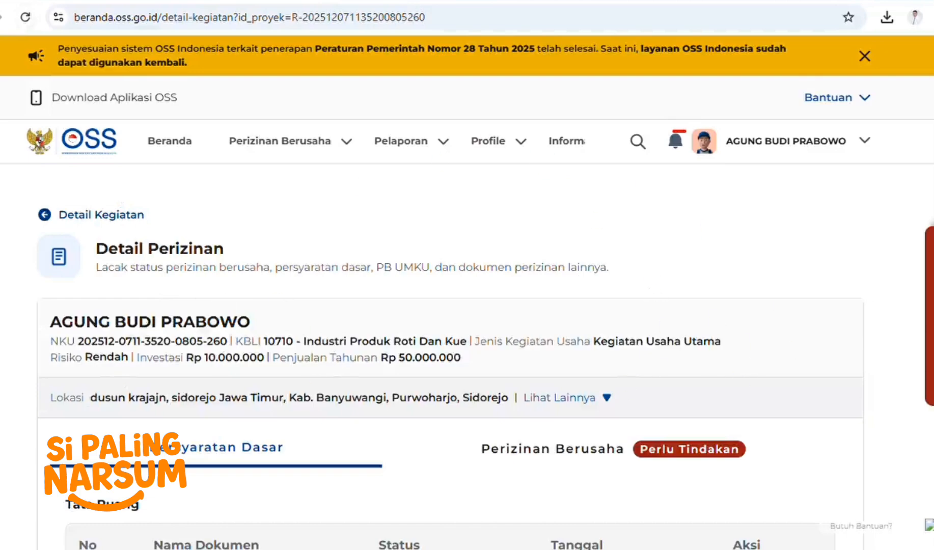
- Check the activity's Persyaratan Dasar documents, and continue its pending Perizinan Berusaha process to Pernyataan Mandiri
{"action": "scroll", "coordinate": [467, 292], "scroll_direction": "down", "scroll_amount": 6}
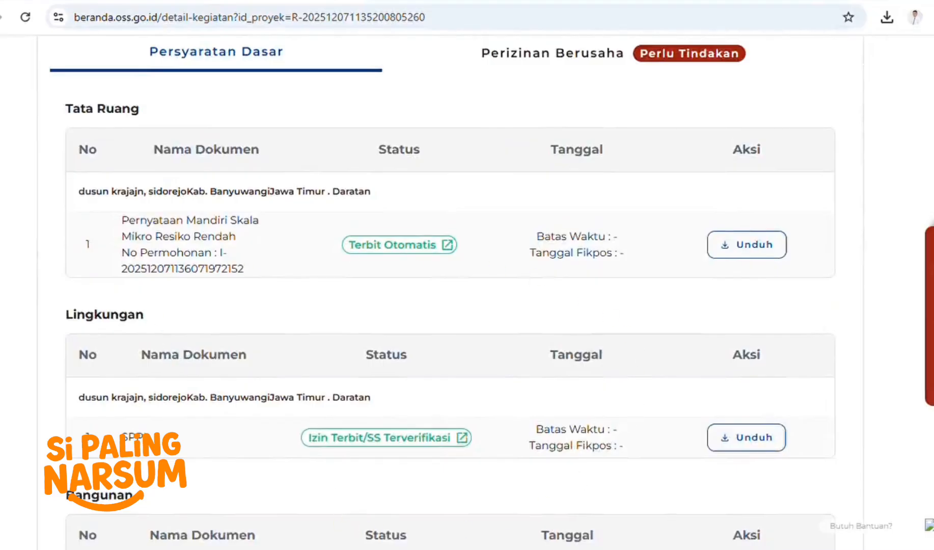
{"action": "scroll", "coordinate": [442, 292], "scroll_direction": "down", "scroll_amount": 2}
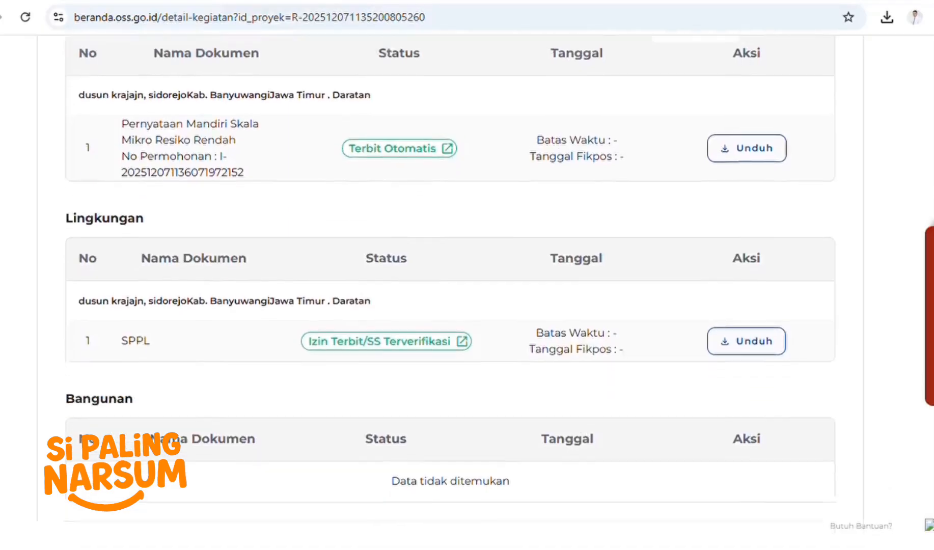
{"action": "scroll", "coordinate": [442, 292], "scroll_direction": "down", "scroll_amount": 1}
{"action": "scroll", "coordinate": [443, 292], "scroll_direction": "up", "scroll_amount": 9}
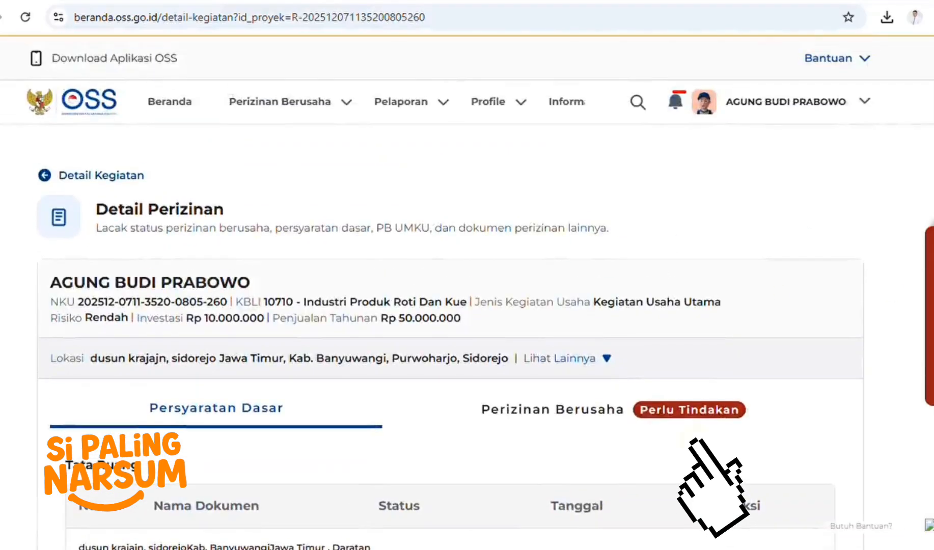
{"action": "left_click", "coordinate": [632, 417]}
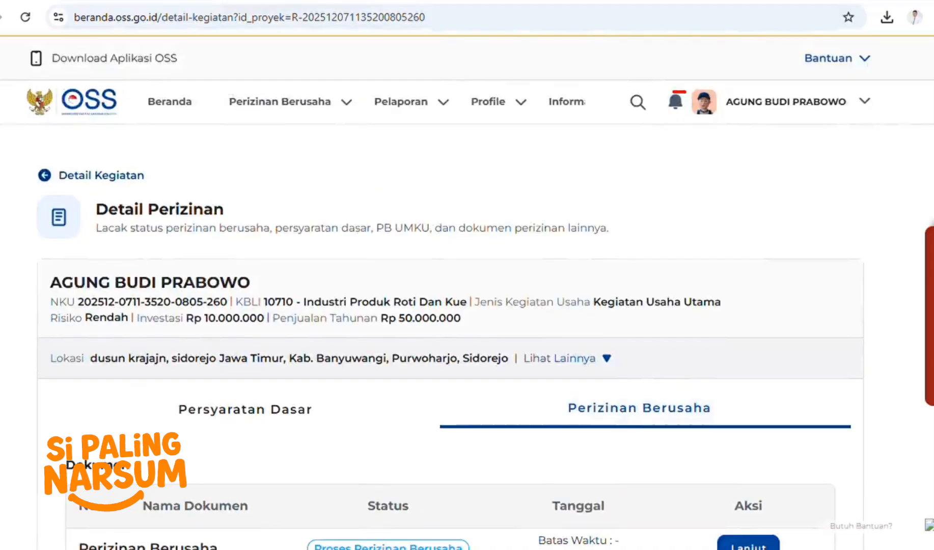
{"action": "scroll", "coordinate": [930, 313], "scroll_direction": "down", "scroll_amount": 6}
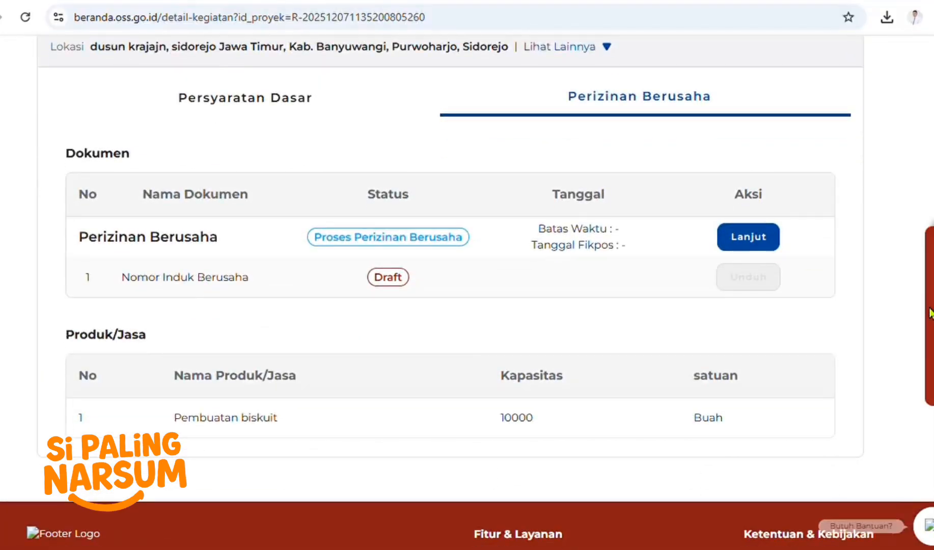
{"action": "left_click", "coordinate": [749, 244]}
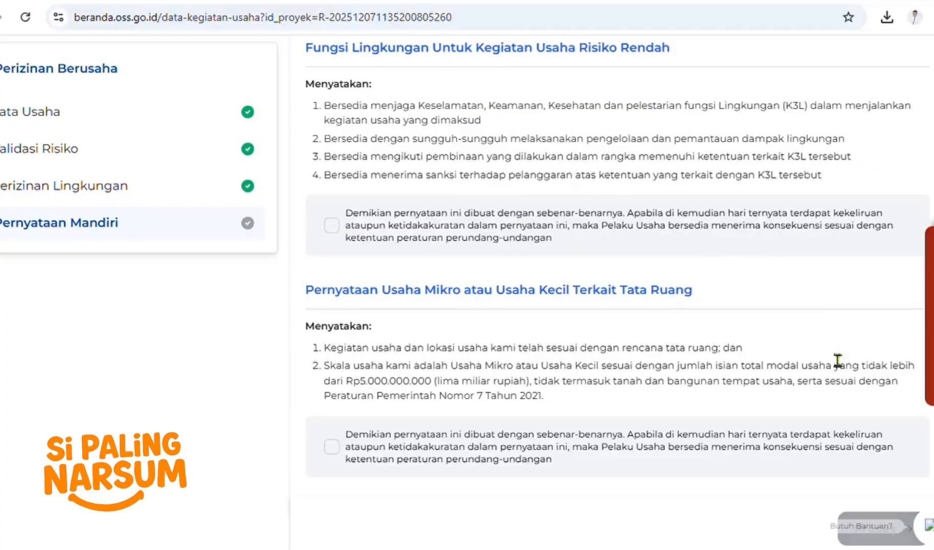
- Read and agree to both Pernyataan Mandiri declarations: the low-risk K3L commitment and the Usaha Mikro atau Usaha Kecil Tata Ruang statement
{"action": "scroll", "coordinate": [618, 268], "scroll_direction": "up", "scroll_amount": 4}
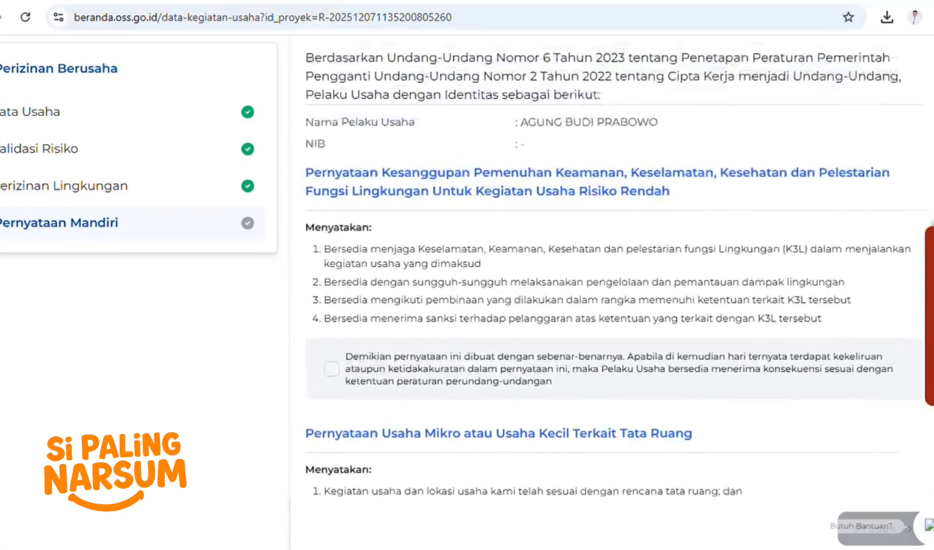
{"action": "scroll", "coordinate": [618, 267], "scroll_direction": "down", "scroll_amount": 3}
{"action": "scroll", "coordinate": [618, 267], "scroll_direction": "down", "scroll_amount": 5}
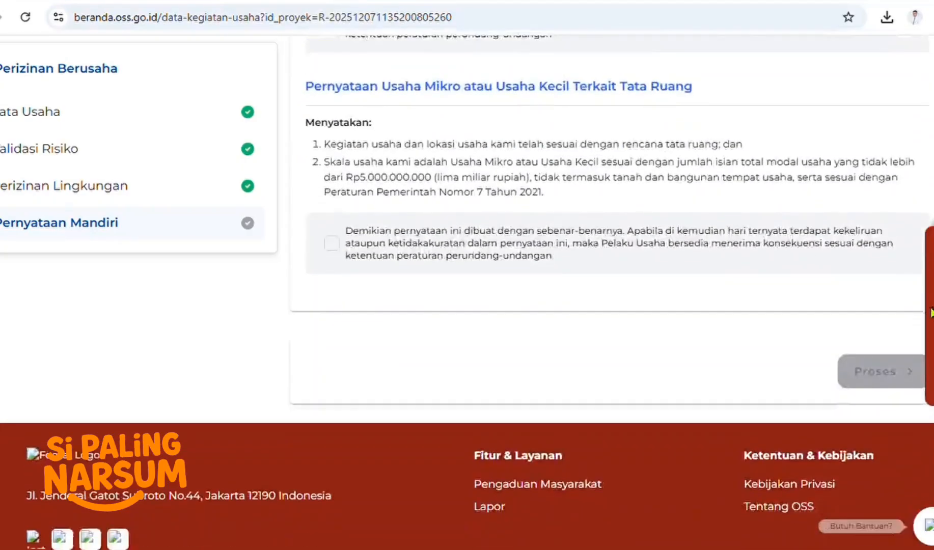
{"action": "scroll", "coordinate": [617, 267], "scroll_direction": "up", "scroll_amount": 5}
{"action": "scroll", "coordinate": [617, 268], "scroll_direction": "up", "scroll_amount": 2}
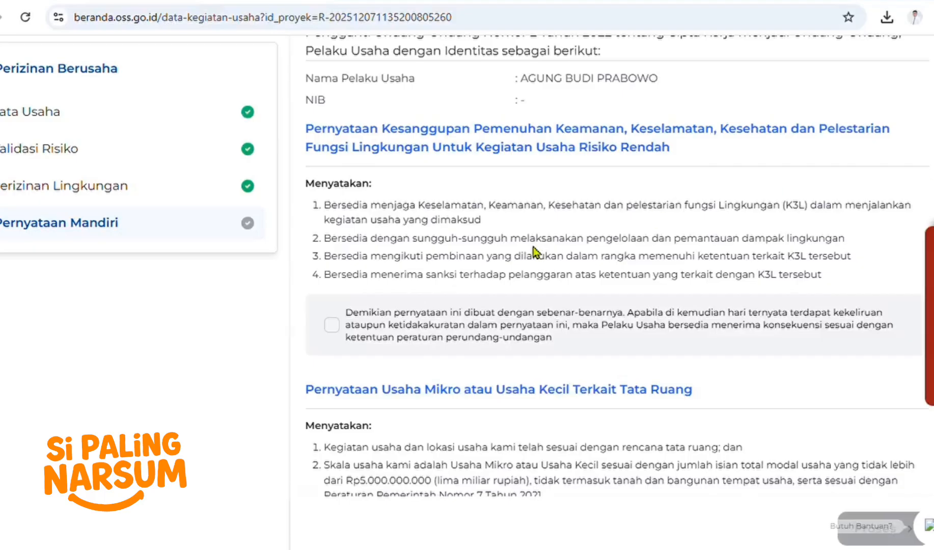
{"action": "left_click", "coordinate": [345, 329]}
{"action": "scroll", "coordinate": [612, 306], "scroll_direction": "down", "scroll_amount": 5}
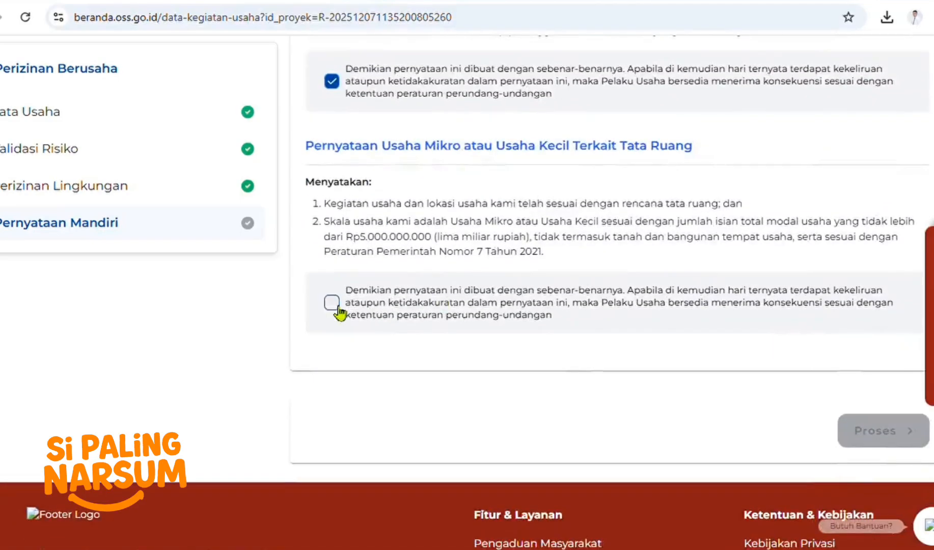
{"action": "left_click", "coordinate": [338, 308]}
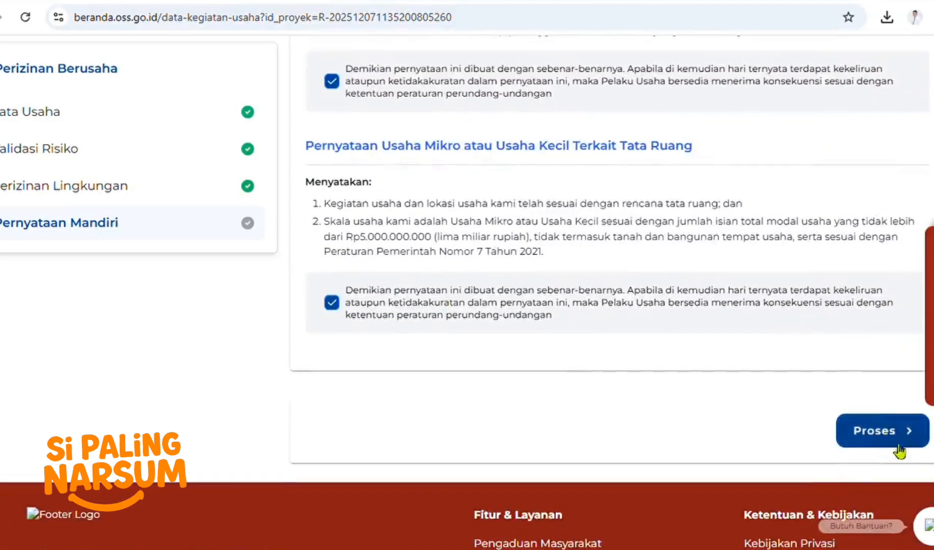
- Process the application, issue the Nomor Induk Berusaha from its draft preview and download the issued document
{"action": "left_click", "coordinate": [876, 431]}
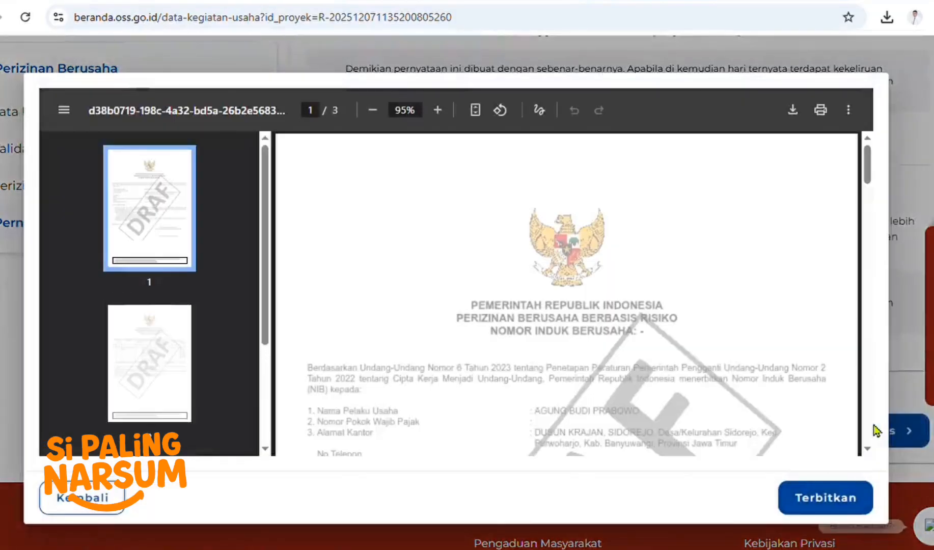
{"action": "left_click", "coordinate": [838, 500]}
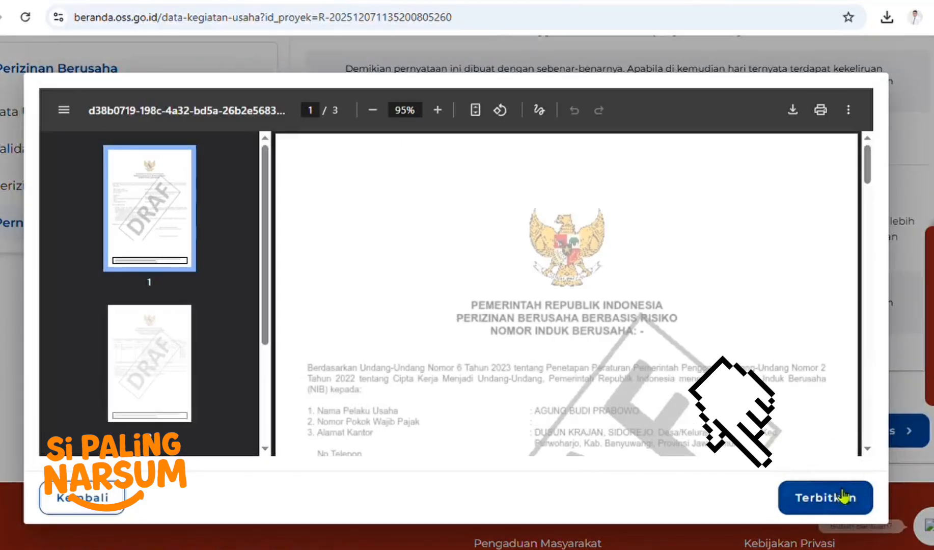
{"action": "left_click", "coordinate": [842, 494]}
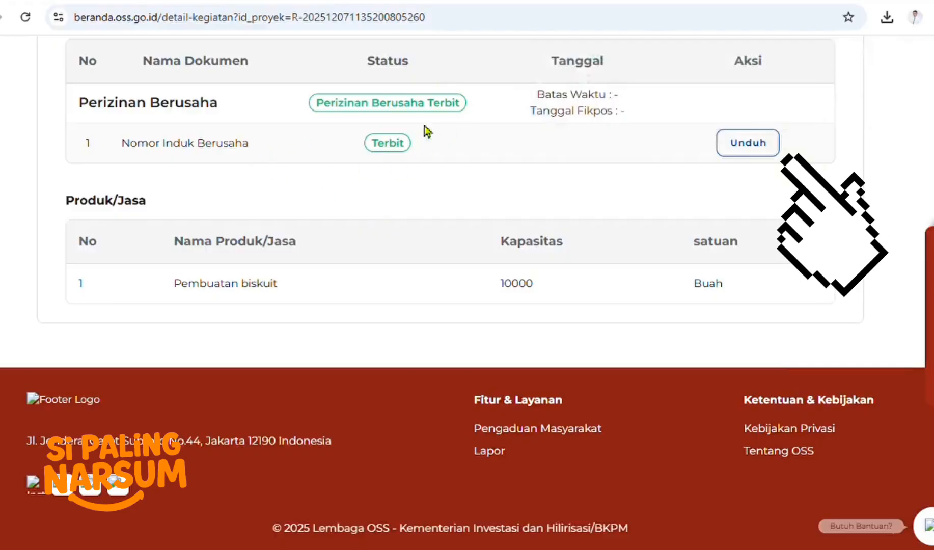
{"action": "left_click", "coordinate": [740, 147]}
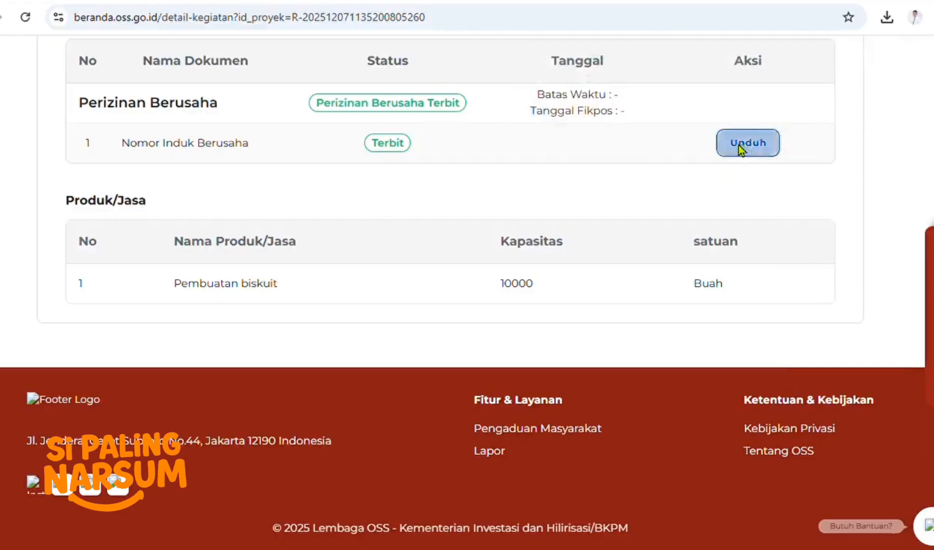